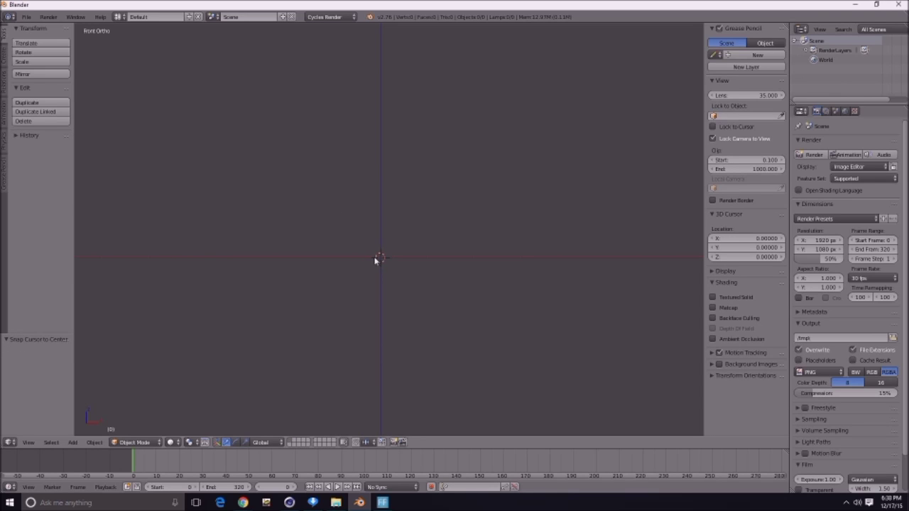
# - Add a camera at the scene origin and check its orientation from the side and front views
pyautogui.hotkey('shift', 'a')
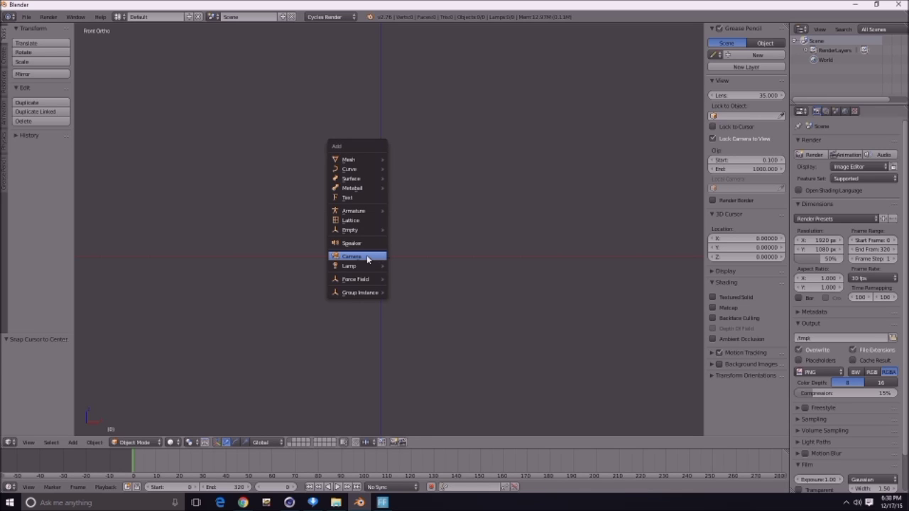
pyautogui.click(367, 257)
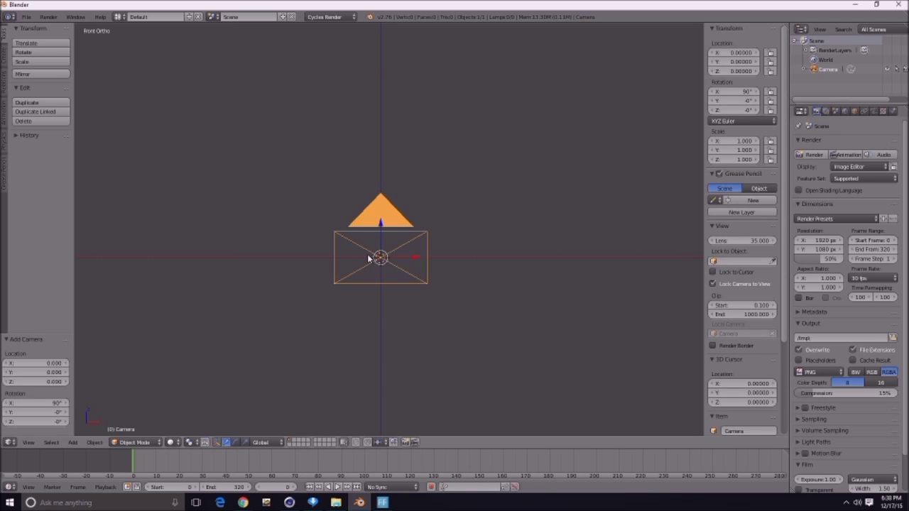
pyautogui.press('KP_3')
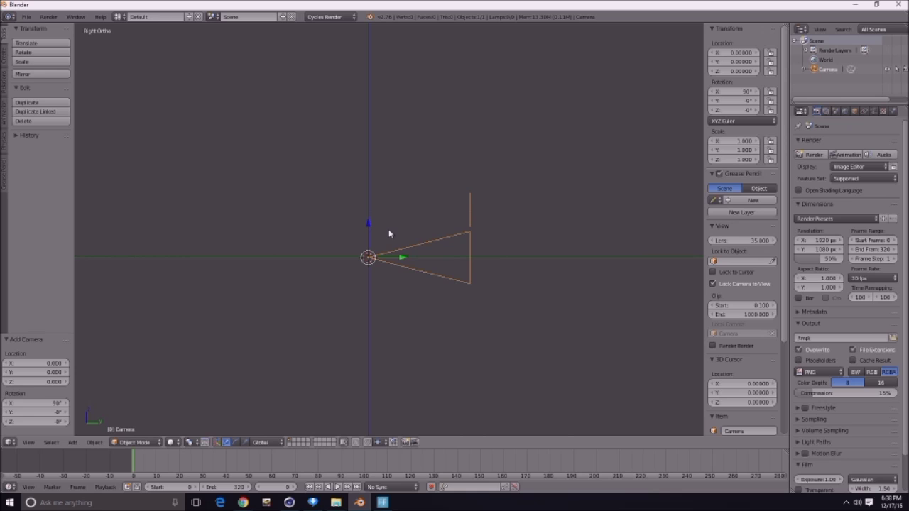
pyautogui.press('KP_1')
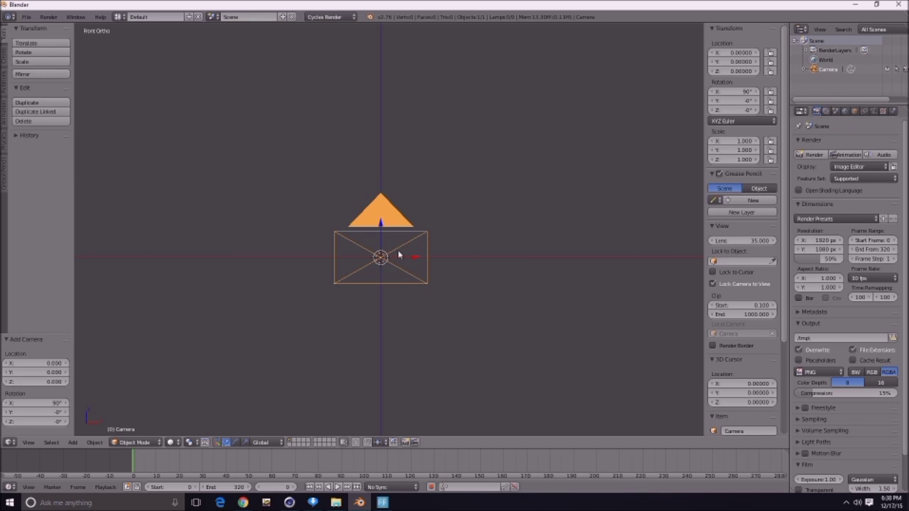
# - Add a text object at the origin and rotate it 90 degrees about the X axis
pyautogui.hotkey('shift', 'a')
pyautogui.click(386, 194)
pyautogui.press('r')
pyautogui.press('x')
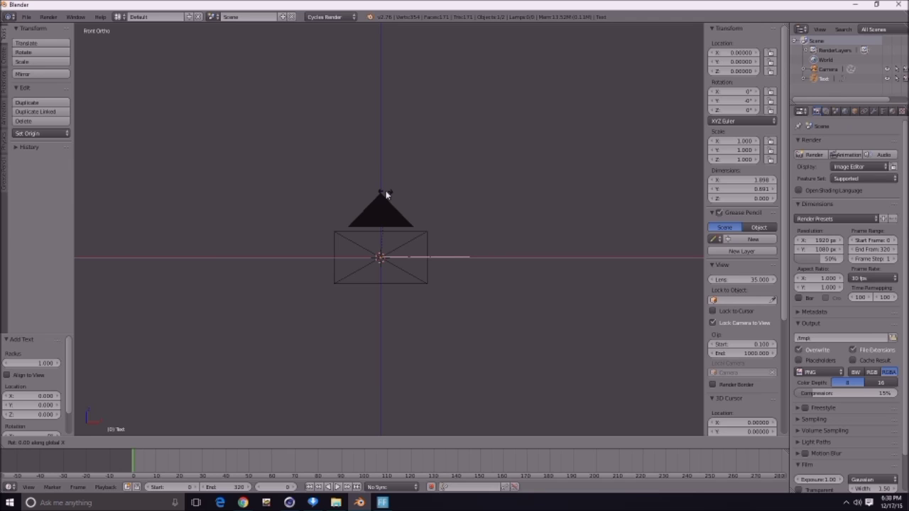
pyautogui.write('90')
pyautogui.press('Return')
# - Replace the default wording of the text object with "TmLaner", keeping the initial T
pyautogui.press('Tab')
pyautogui.press('BackSpace')
pyautogui.press('BackSpace')
pyautogui.press('BackSpace')
pyautogui.write('ml')
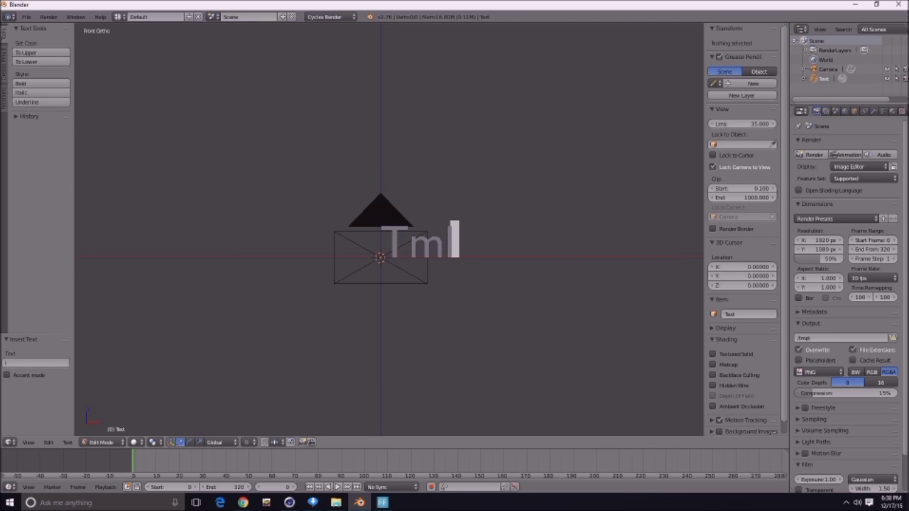
pyautogui.write('La')
pyautogui.write('ner')
pyautogui.press('Tab')
# - Widen the text's properties area, centre-align the paragraph, and set its Y offset to -0.3
pyautogui.click(884, 111)
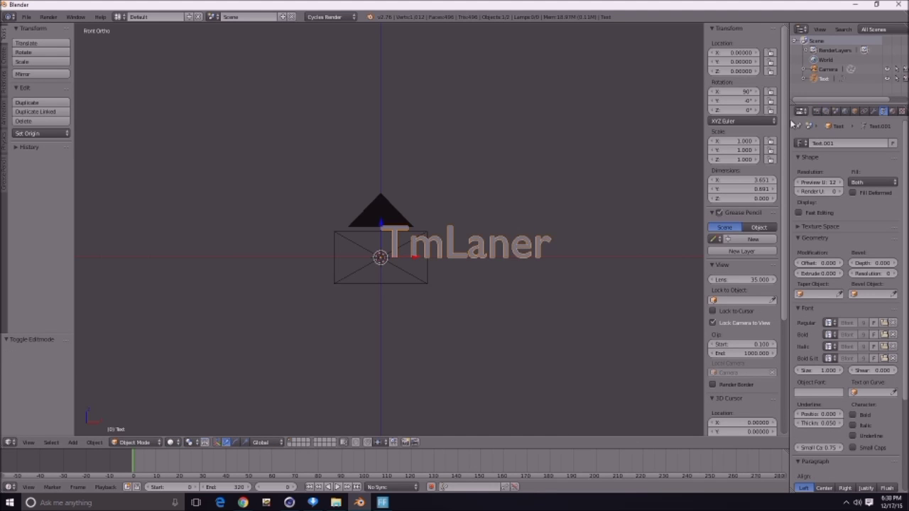
pyautogui.moveTo(789, 121); pyautogui.dragTo(732, 123)
pyautogui.scroll(-3, 787, 453)
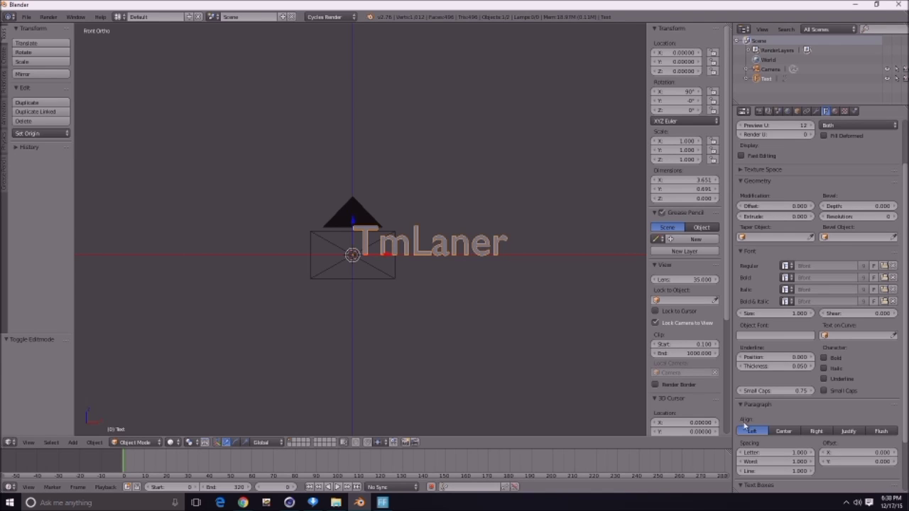
pyautogui.click(796, 433)
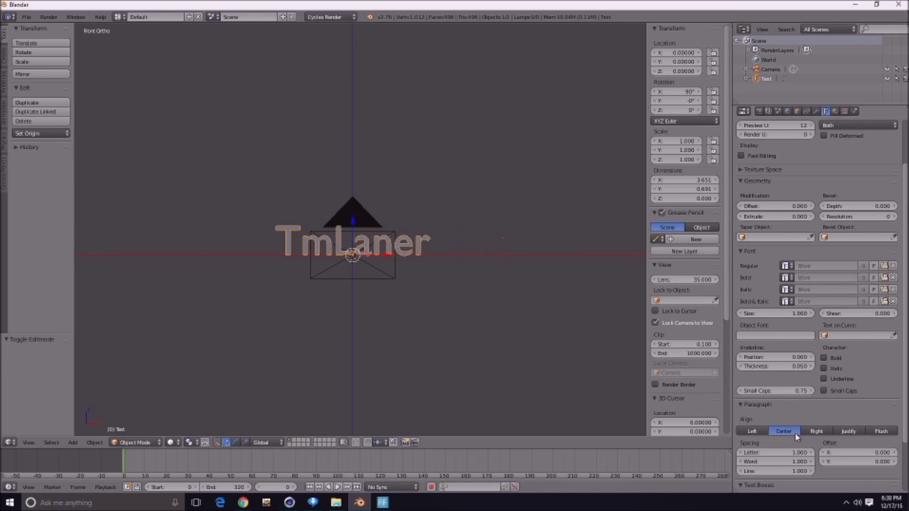
pyautogui.click(897, 463)
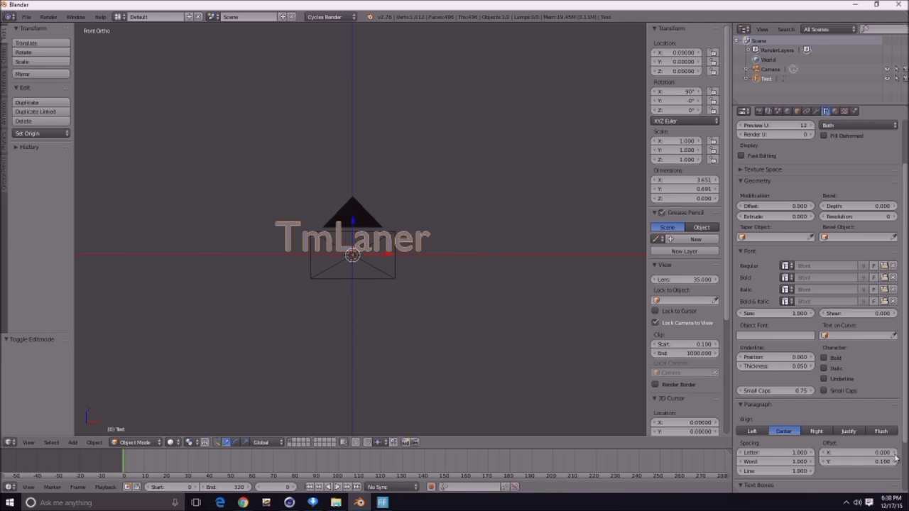
pyautogui.click(823, 463)
pyautogui.click(823, 462)
pyautogui.click(823, 462)
pyautogui.click(823, 461)
# - Move the text up along the Z axis by about 0.309 so it sits on the horizontal axis line
pyautogui.scroll(4, 516, 353)
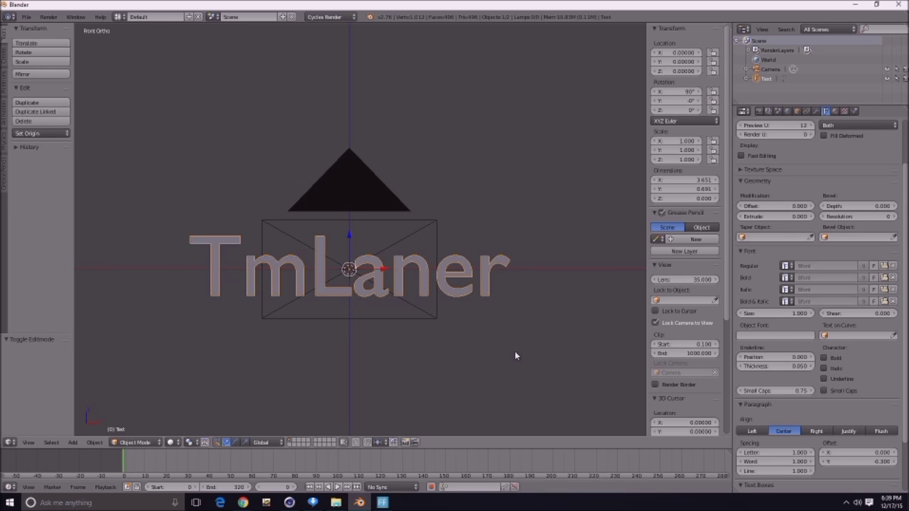
pyautogui.moveTo(349, 231); pyautogui.dragTo(353, 214)
pyautogui.scroll(2, 354, 215)
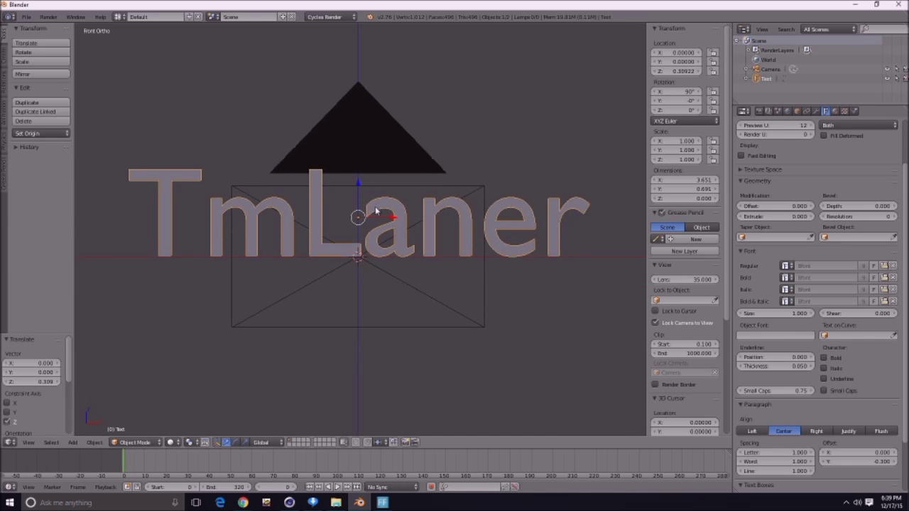
# - Load the LemonMilk font as the text's regular font and inspect the lettering from an angle and the front
pyautogui.scroll(2, 797, 355)
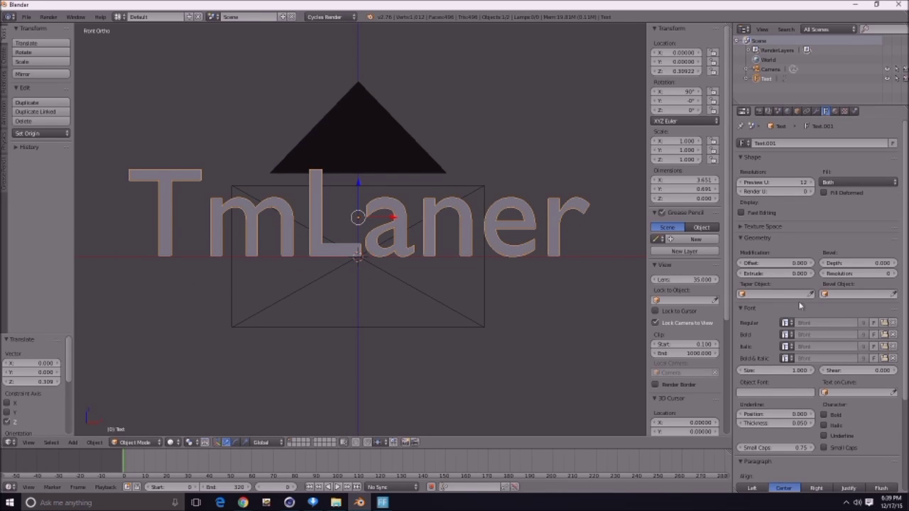
pyautogui.click(884, 323)
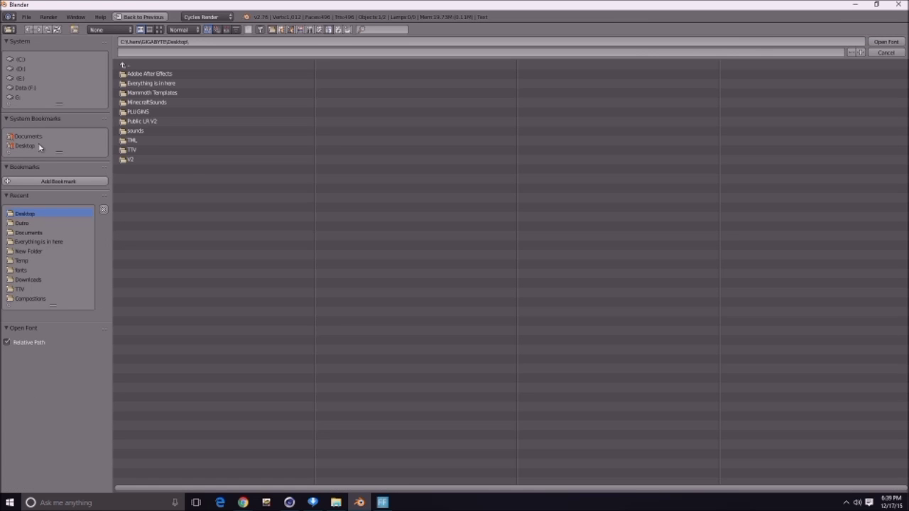
pyautogui.click(130, 140)
pyautogui.click(139, 65)
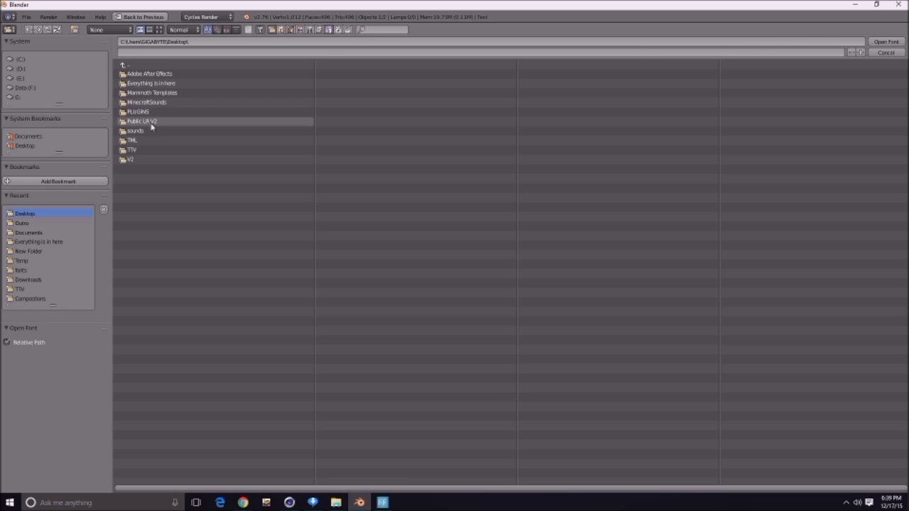
pyautogui.click(158, 92)
pyautogui.click(146, 131)
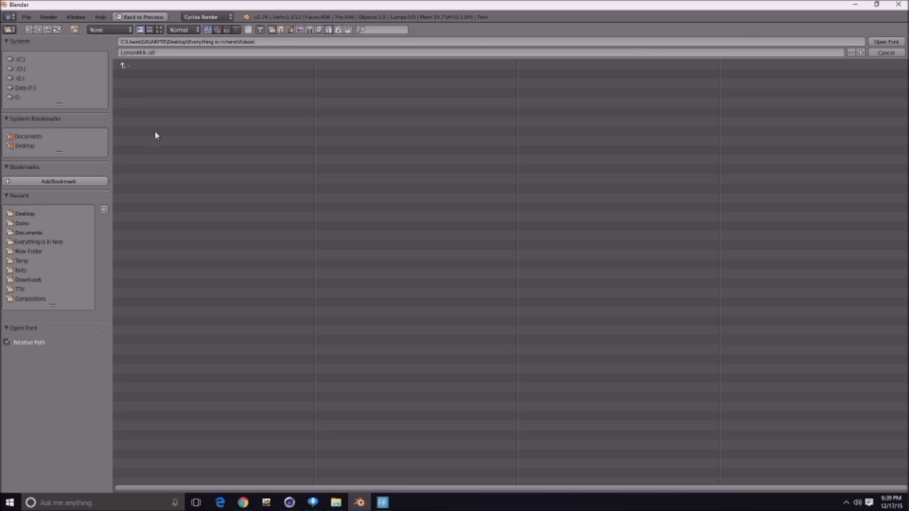
pyautogui.doubleClick(146, 133)
pyautogui.moveTo(600, 313); pyautogui.dragTo(442, 341, button='middle')
pyautogui.scroll(-4, 555, 315)
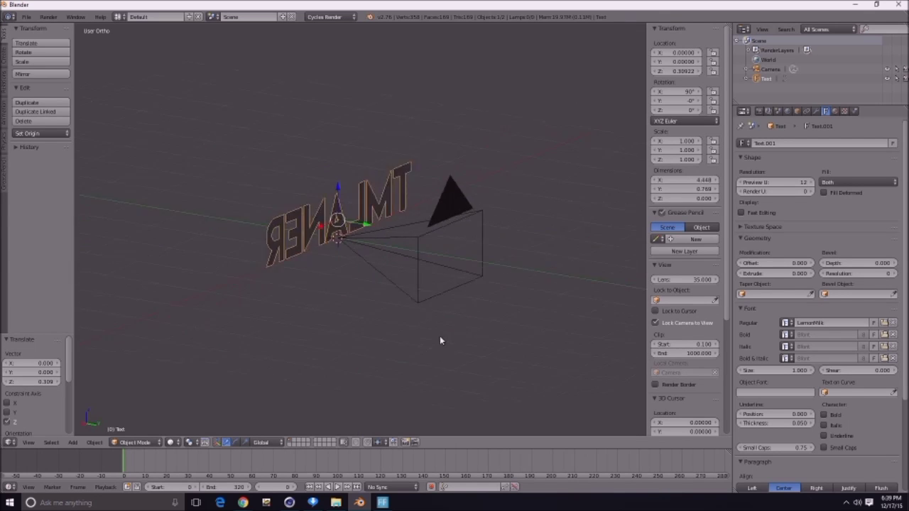
pyautogui.press('KP_1')
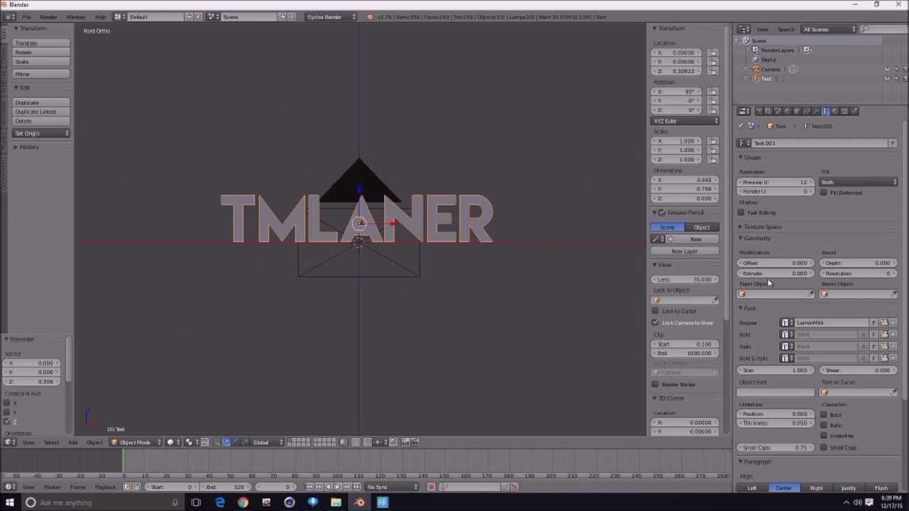
# - Set the text's extrusion to 0.1
pyautogui.click(771, 273)
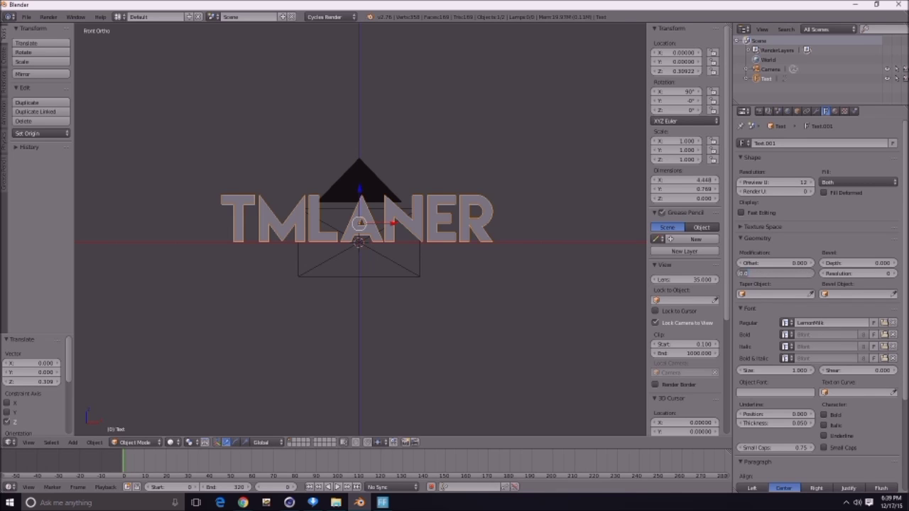
pyautogui.press('BackSpace')
pyautogui.press('Return')
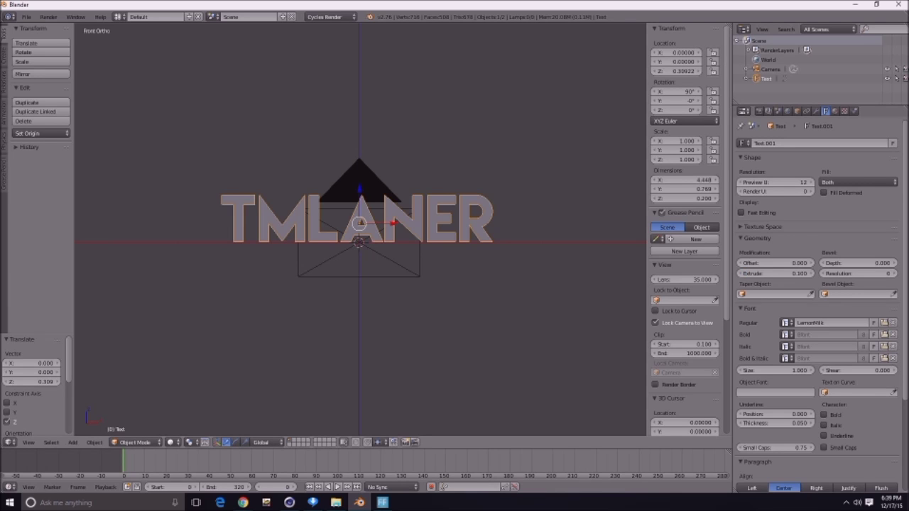
# - Duplicate the extruded text in place, without offsetting the copy, while viewing it from the top
pyautogui.press('KP_7')
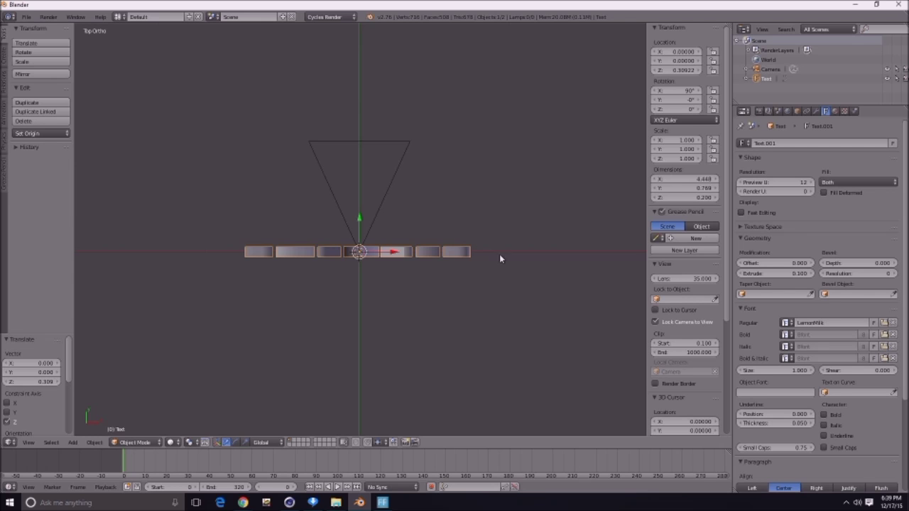
pyautogui.scroll(6, 516, 261)
pyautogui.keyDown('shift'); pyautogui.moveTo(517, 256); pyautogui.dragTo(528, 103, button='middle'); pyautogui.keyUp('shift')
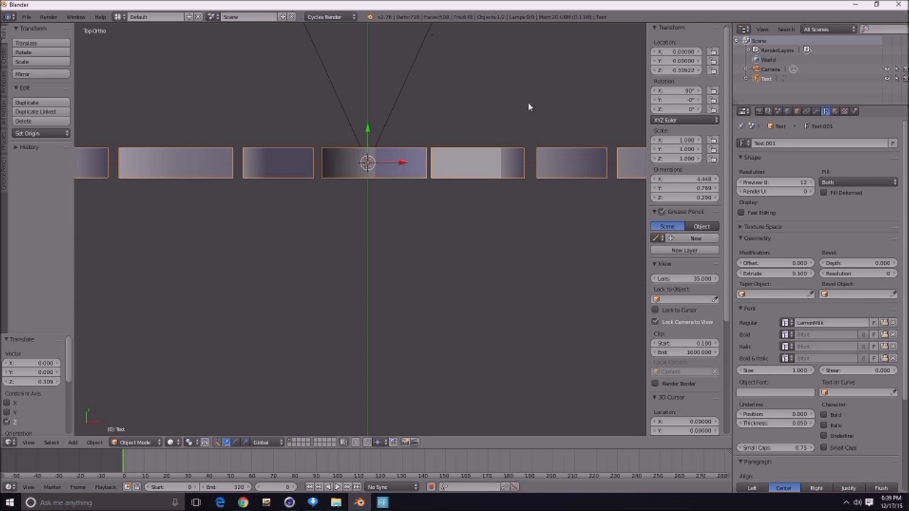
pyautogui.hotkey('shift', 'd')
pyautogui.rightClick(572, 252)
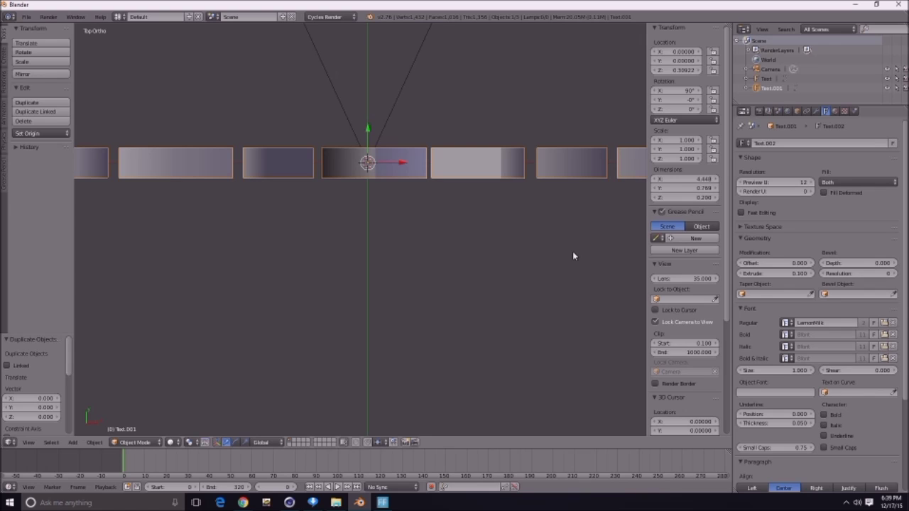
# - Set the duplicate text's extrusion to 0.08
pyautogui.click(763, 275)
pyautogui.press('BackSpace')
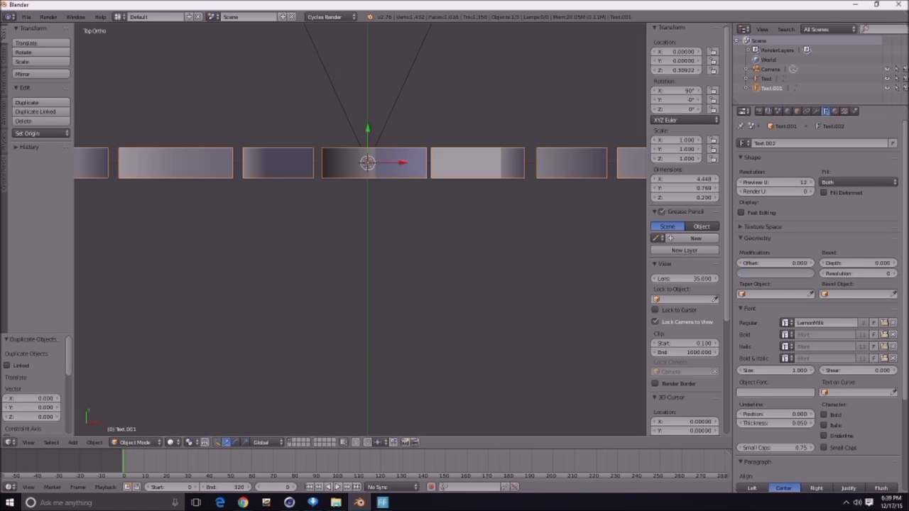
pyautogui.write('.8')
pyautogui.press('Return')
pyautogui.press('Return')
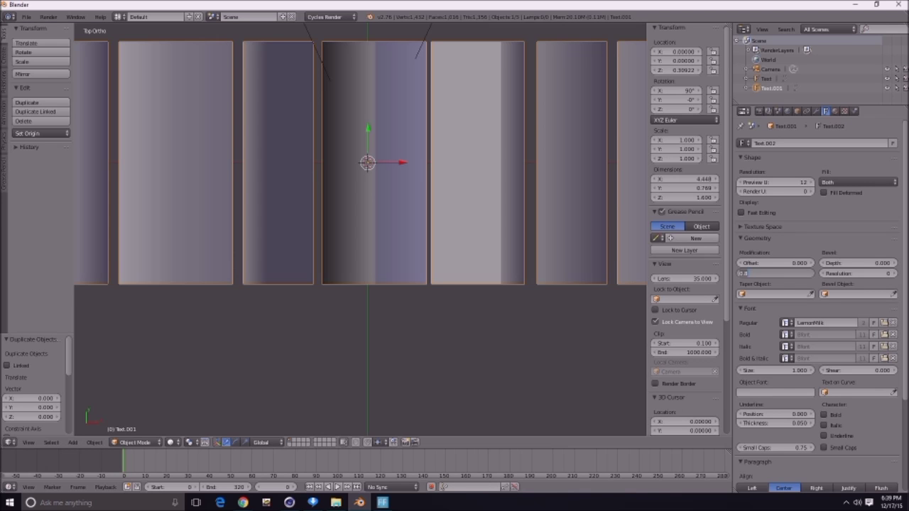
pyautogui.press('BackSpace')
pyautogui.press('Return')
pyautogui.scroll(-2, 601, 266)
pyautogui.moveTo(601, 266); pyautogui.dragTo(507, 205, button='middle')
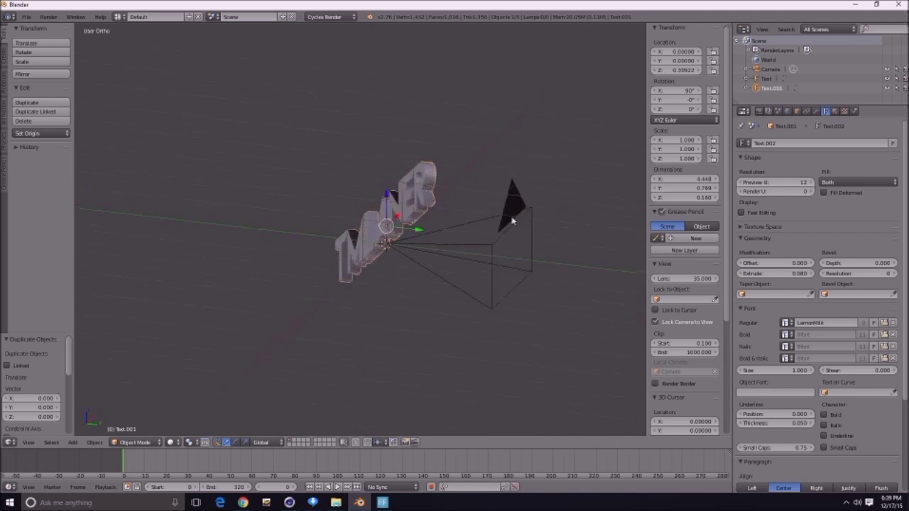
# - Give the duplicate text a bevel depth of 0.02 and inspect the bevelled letter edges up close
pyautogui.press('KP_7')
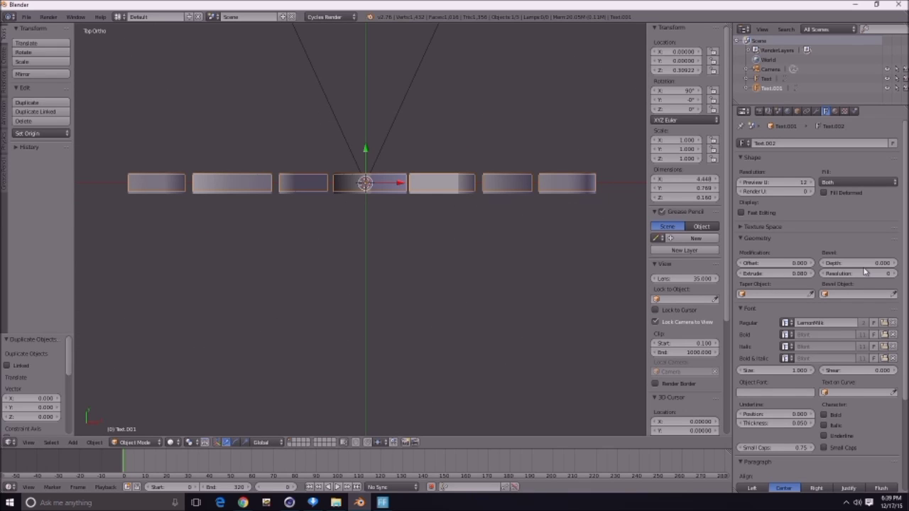
pyautogui.click(881, 264)
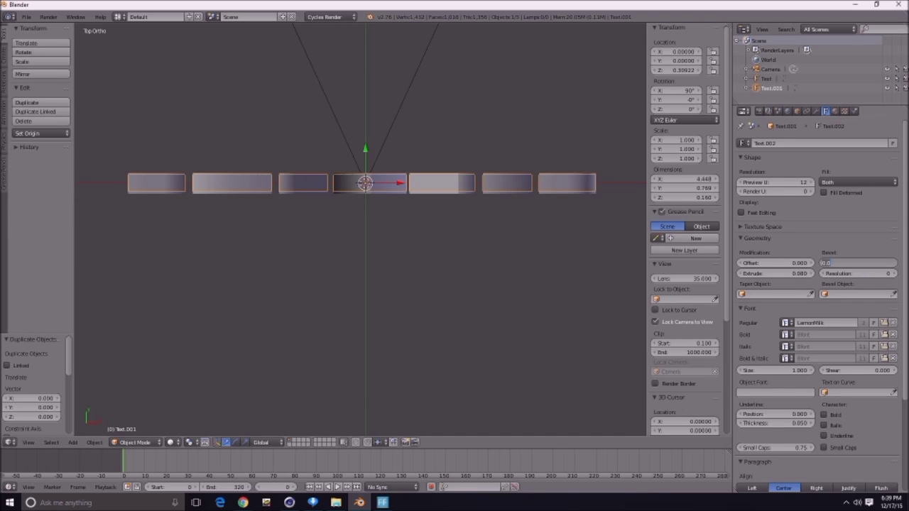
pyautogui.press('BackSpace')
pyautogui.press('Return')
pyautogui.moveTo(587, 267); pyautogui.dragTo(535, 195, button='middle')
pyautogui.scroll(5, 534, 195)
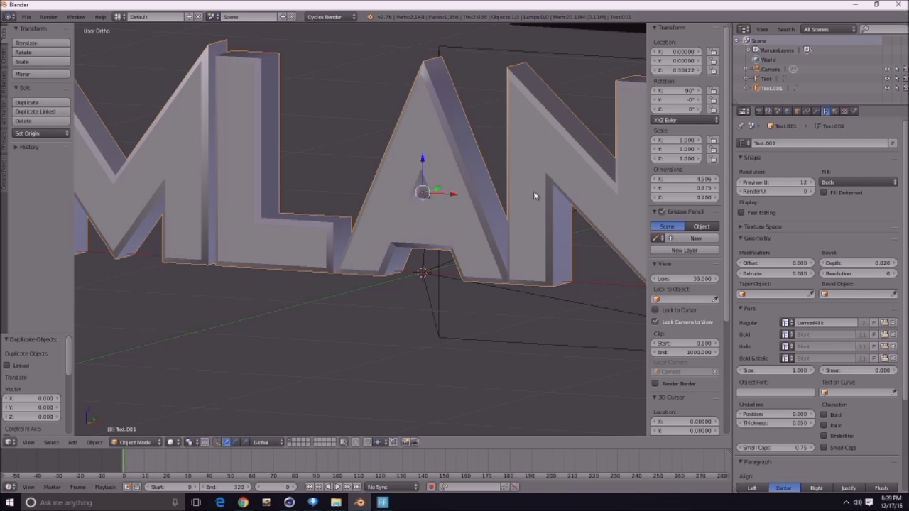
pyautogui.moveTo(534, 196); pyautogui.dragTo(453, 211, button='middle')
# - Look through the camera and hide the 3D view's tool shelf and properties sidebar
pyautogui.press('KP_0')
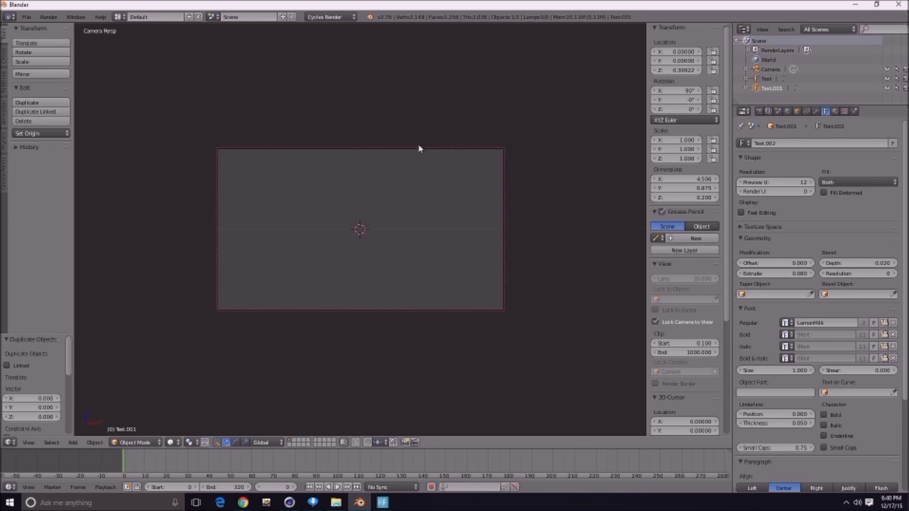
pyautogui.press('n')
pyautogui.press('n')
pyautogui.press('n')
pyautogui.press('t')
pyautogui.scroll(-10, 393, 174)
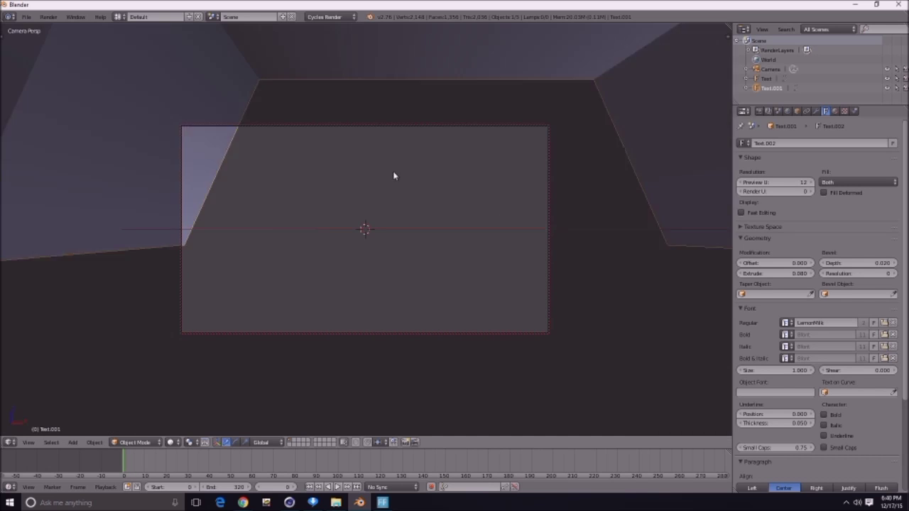
# - Reduce the bevelled text copy's extrusion slightly, to about 0.067, judging its depth from the top view
pyautogui.press('KP_7')
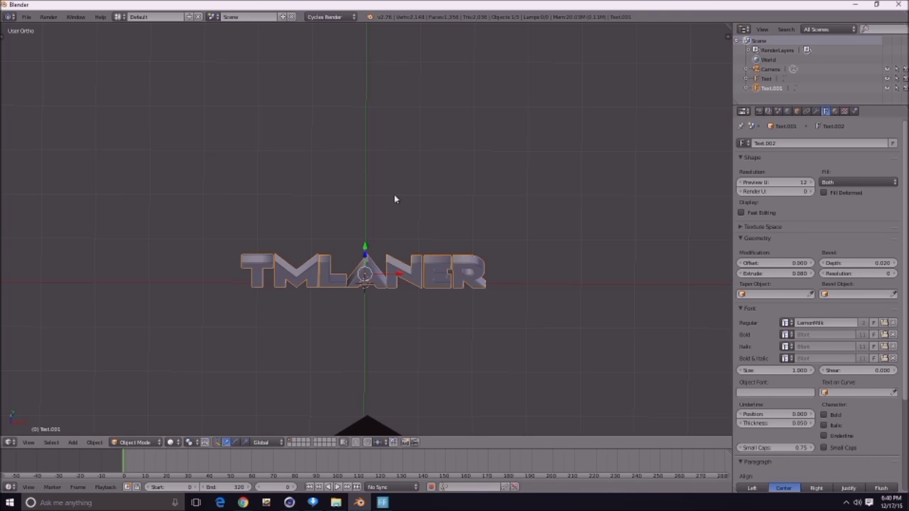
pyautogui.press('KP_7')
pyautogui.scroll(3, 393, 197)
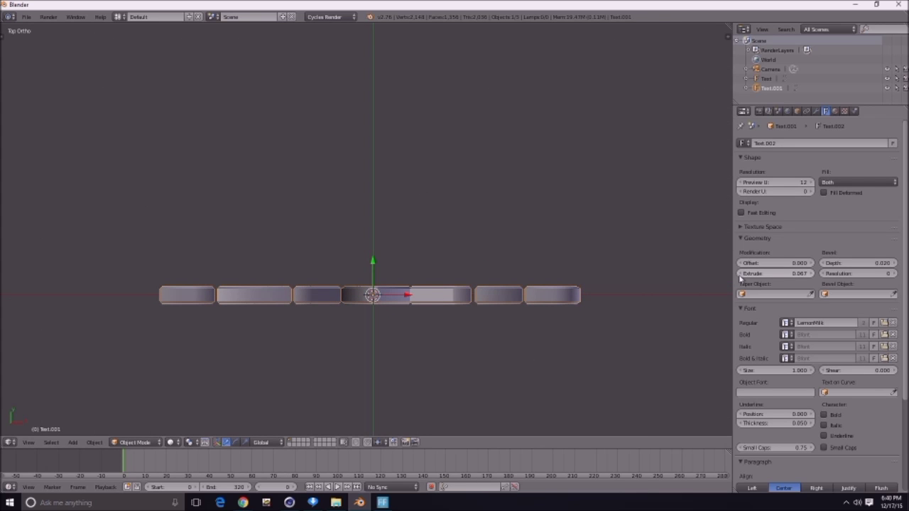
pyautogui.moveTo(739, 275); pyautogui.dragTo(733, 276)
pyautogui.moveTo(690, 289); pyautogui.dragTo(619, 192, button='middle')
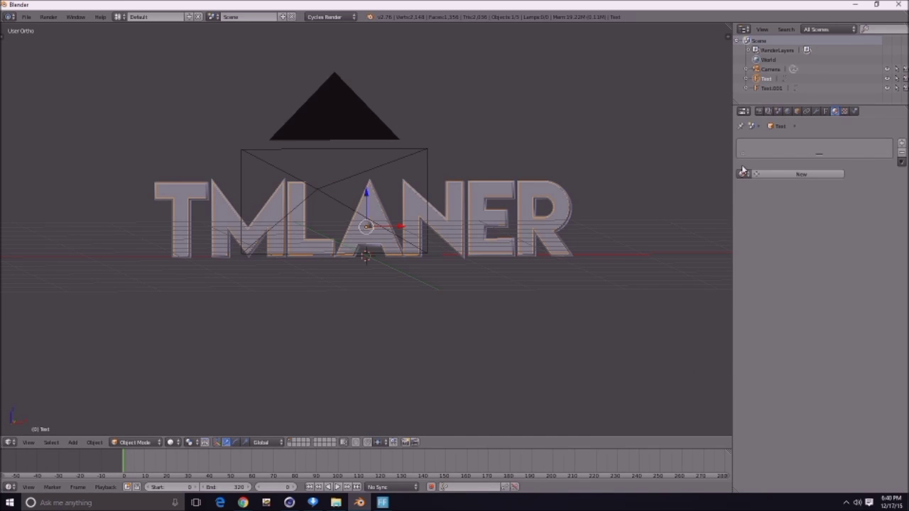
# - Create a new material on the front text using a Mix Shader that combines Emission and Diffuse BSDF
pyautogui.click(802, 174)
pyautogui.click(806, 225)
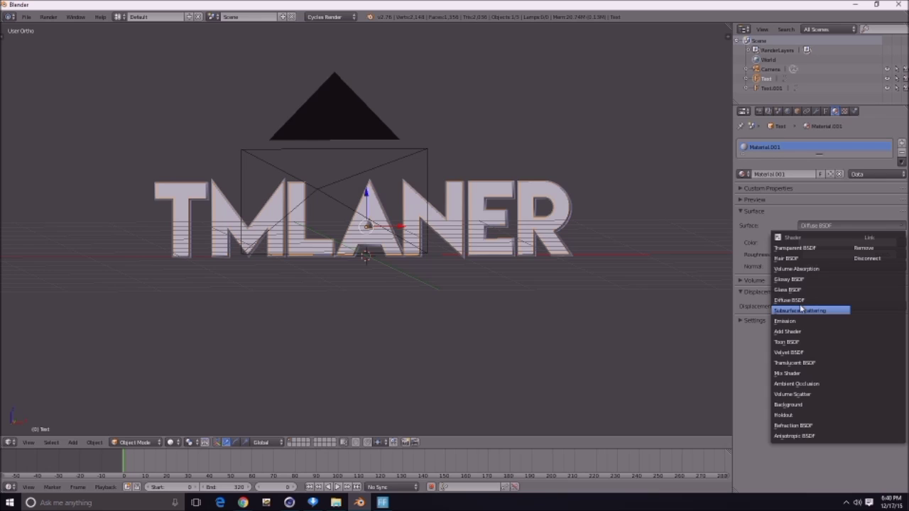
pyautogui.click(799, 373)
pyautogui.click(860, 256)
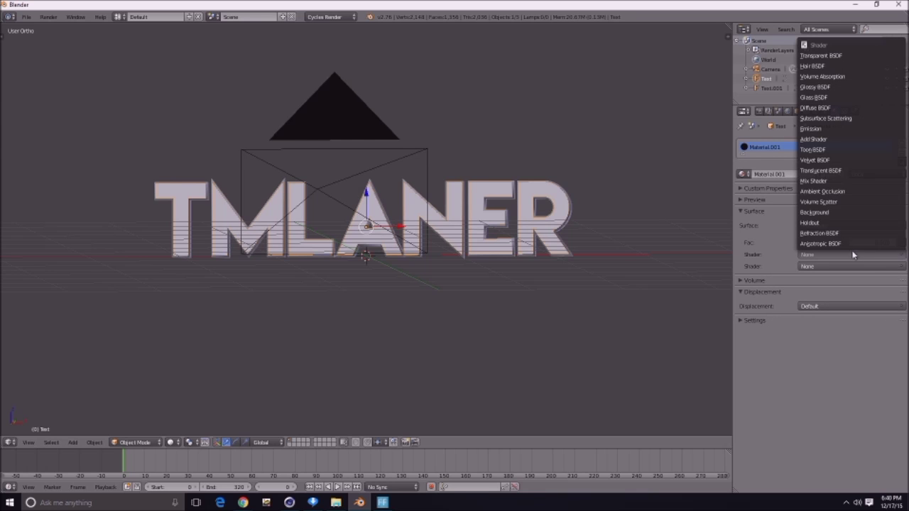
pyautogui.click(824, 130)
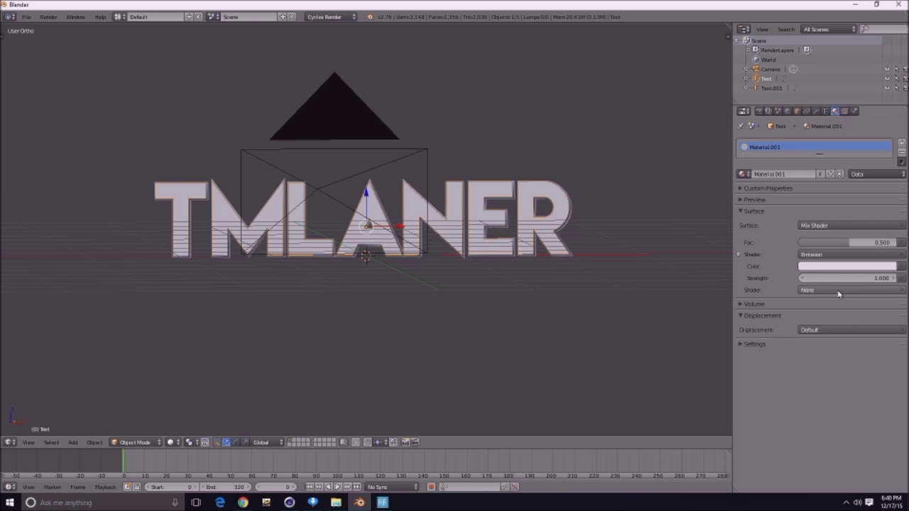
pyautogui.click(806, 290)
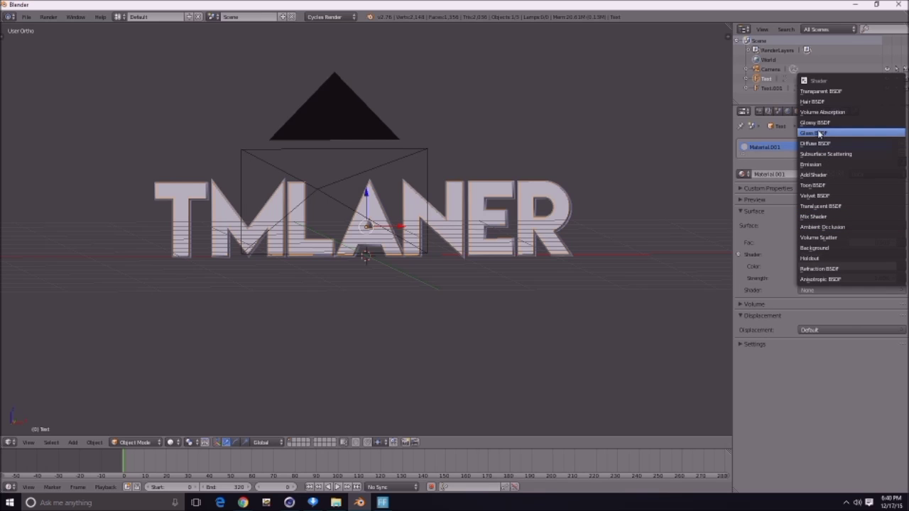
pyautogui.click(817, 143)
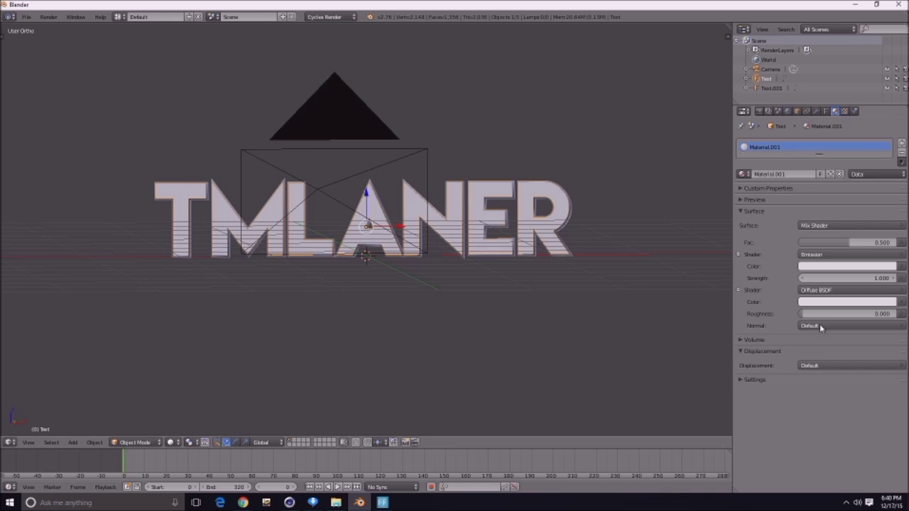
# - Brighten the front text's emission colour to white and check it with a test render
pyautogui.click(836, 267)
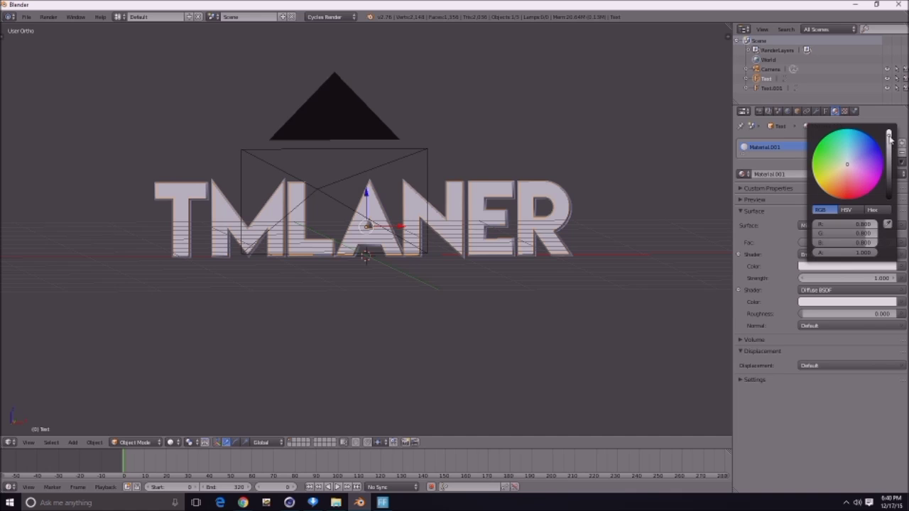
pyautogui.click(846, 301)
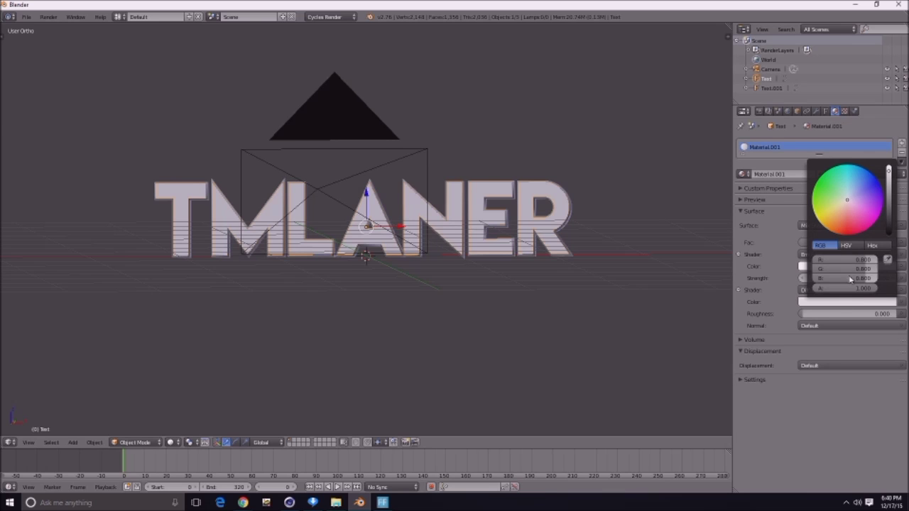
pyautogui.click(709, 275)
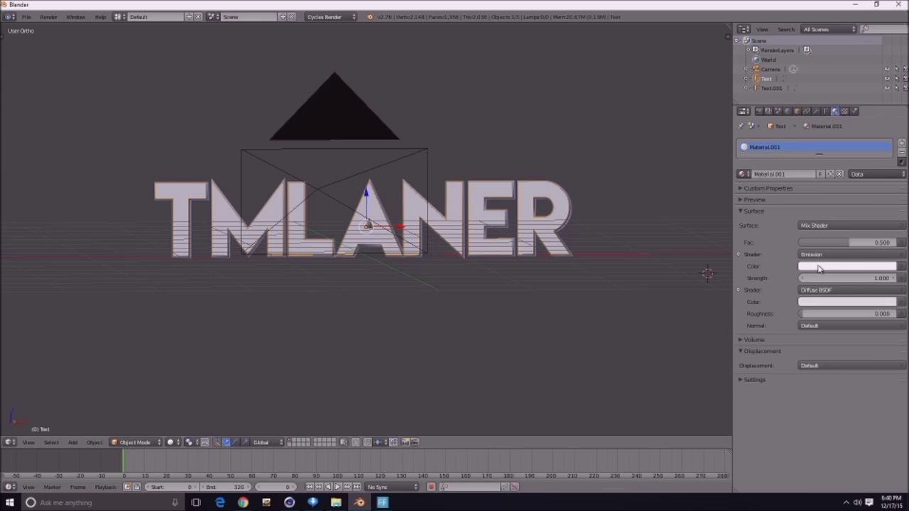
pyautogui.press('F12')
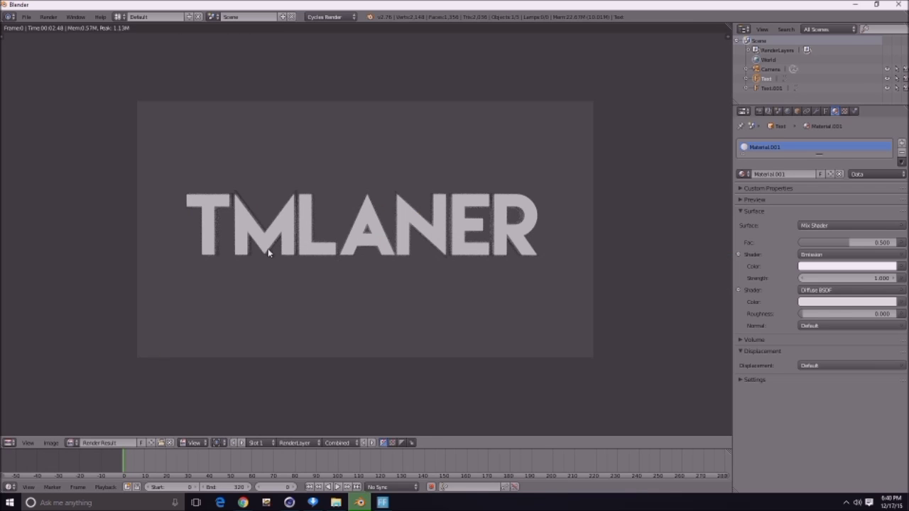
pyautogui.press('Escape')
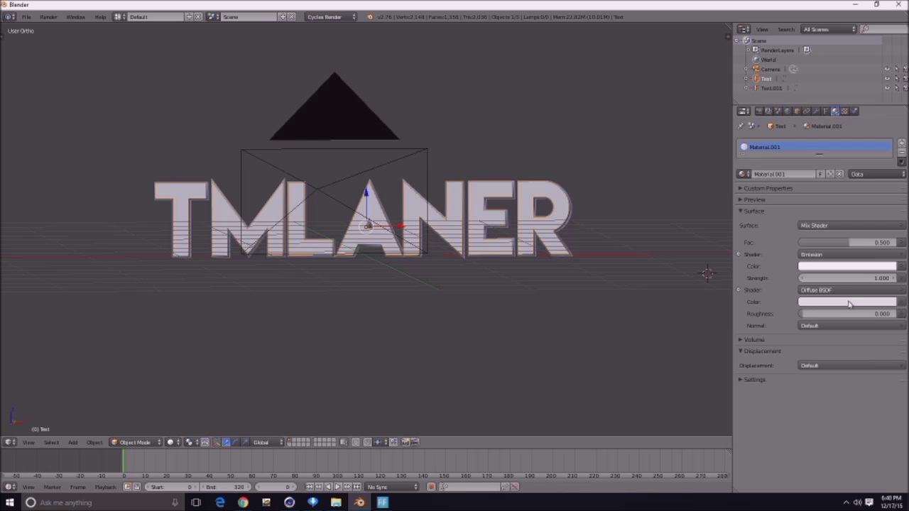
# - Darken the front text material's diffuse colour to grey and render the scene
pyautogui.click(812, 304)
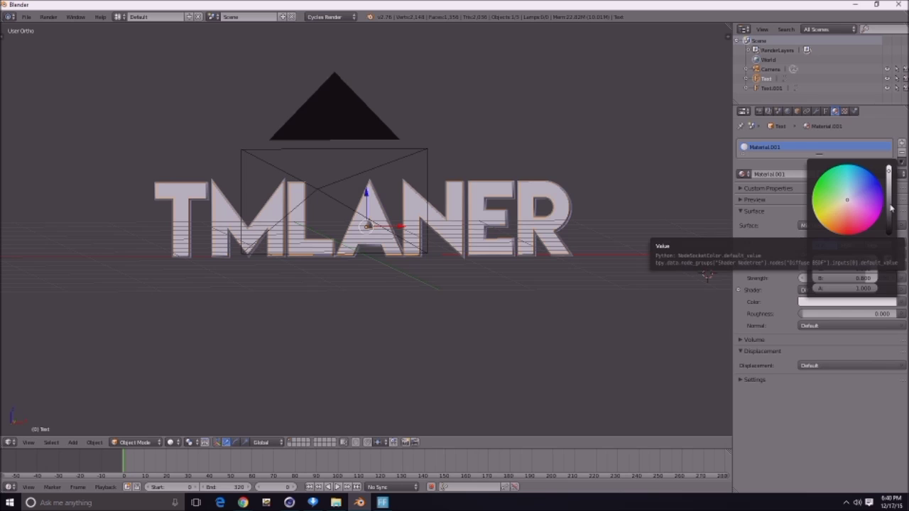
pyautogui.click(841, 305)
pyautogui.moveTo(888, 210); pyautogui.dragTo(888, 216)
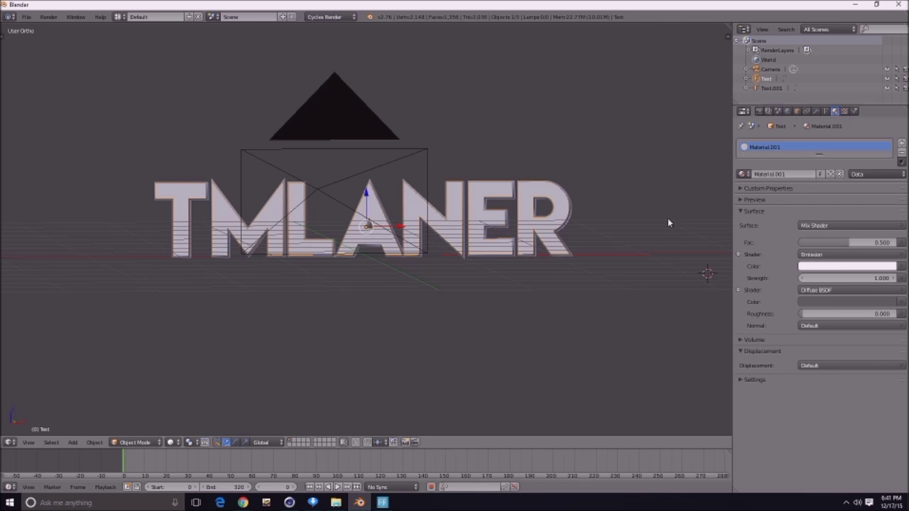
pyautogui.press('F12')
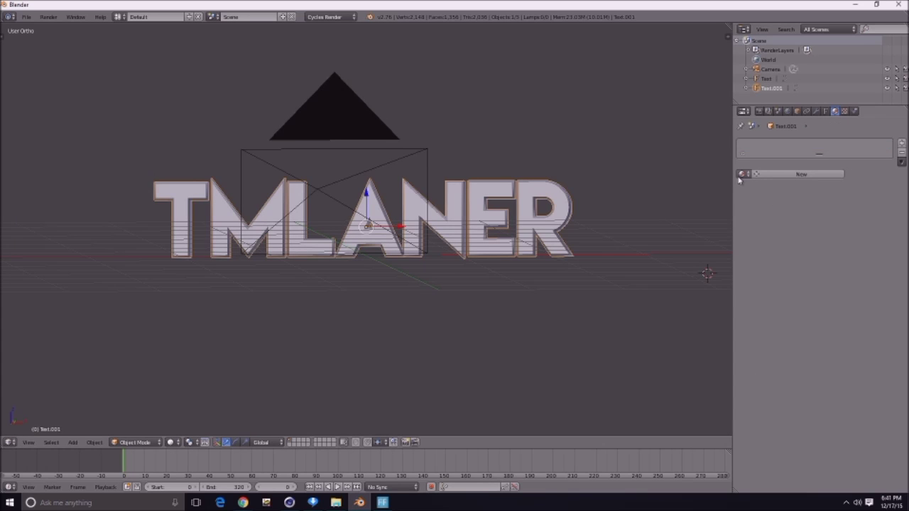
# - Give the bevelled backing text a single-user copy of Material.001, change its diffuse shader to Glossy BSDF, and test render
pyautogui.click(740, 175)
pyautogui.click(753, 191)
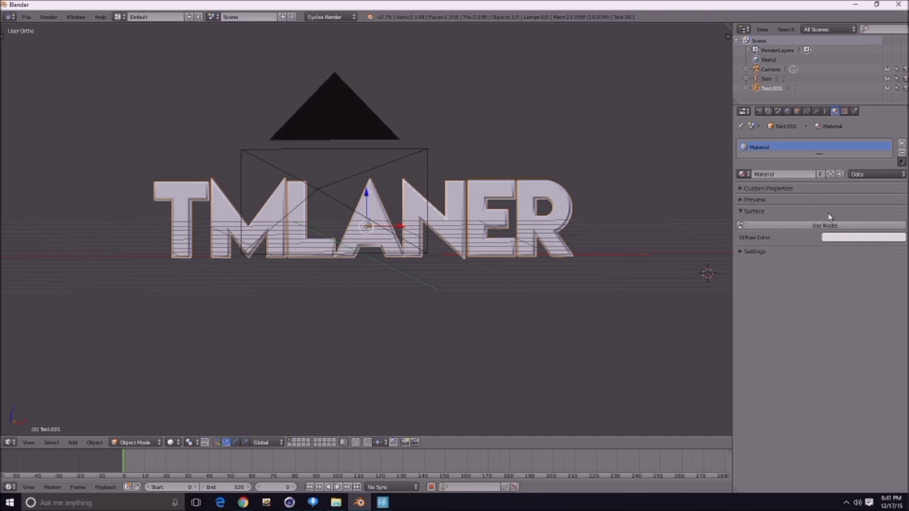
pyautogui.click(744, 174)
pyautogui.click(761, 199)
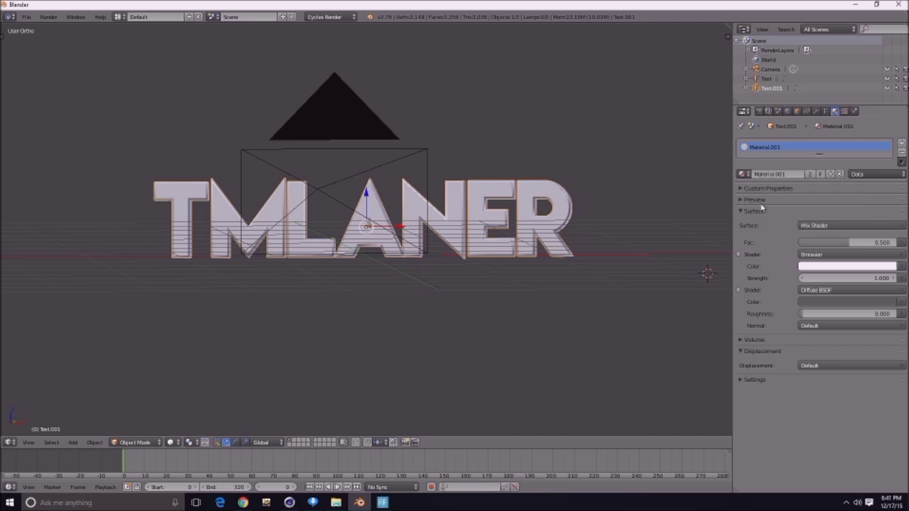
pyautogui.click(809, 174)
pyautogui.click(826, 290)
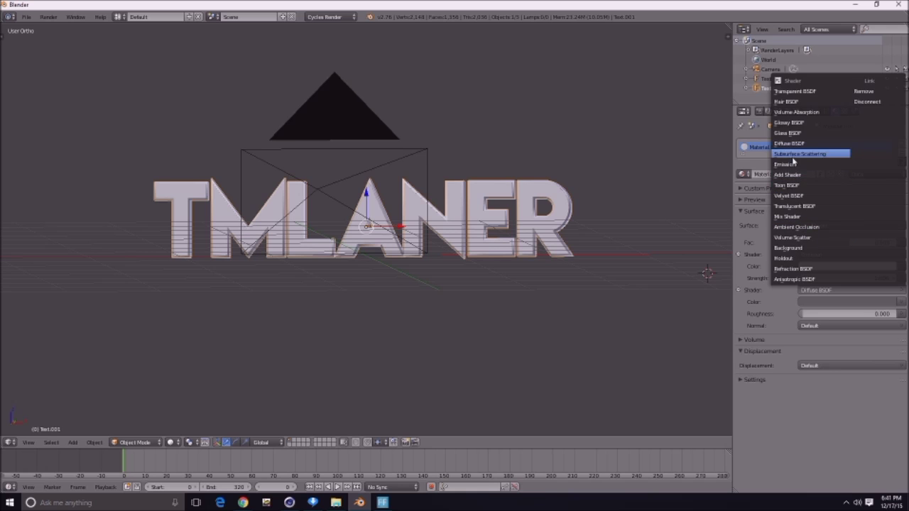
pyautogui.click(790, 124)
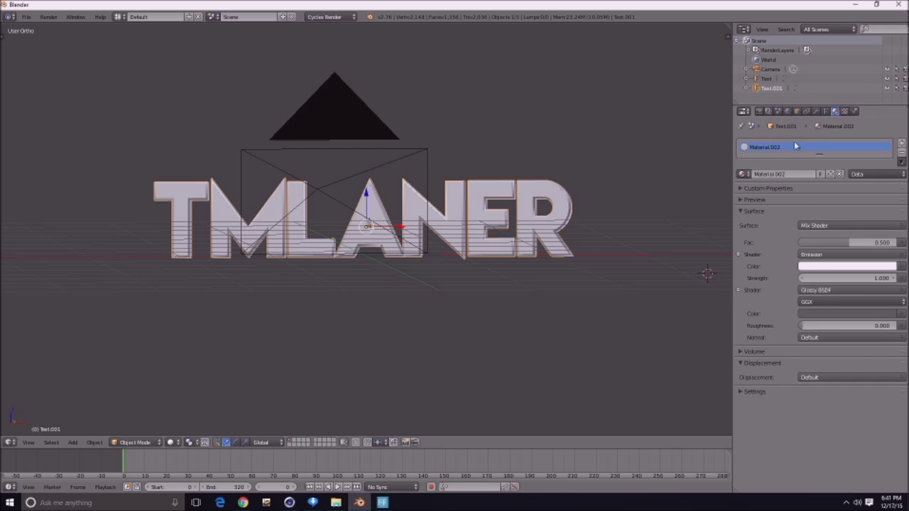
pyautogui.press('F12')
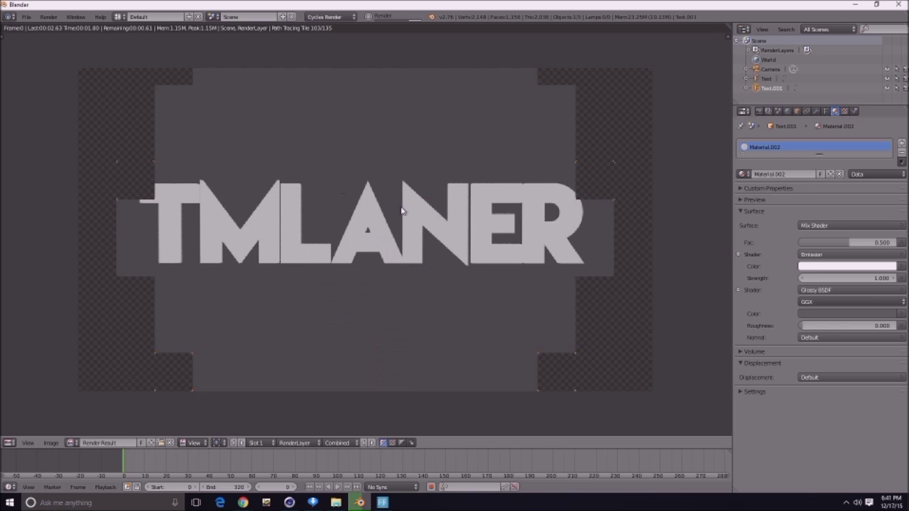
pyautogui.press('Escape')
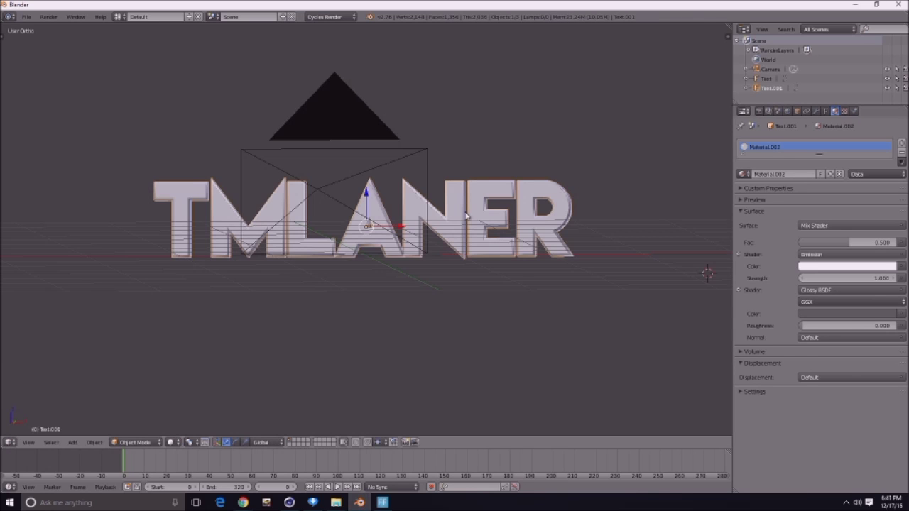
# - Link the front text material's mix factor to Layer Weight Facing
pyautogui.rightClick(469, 210)
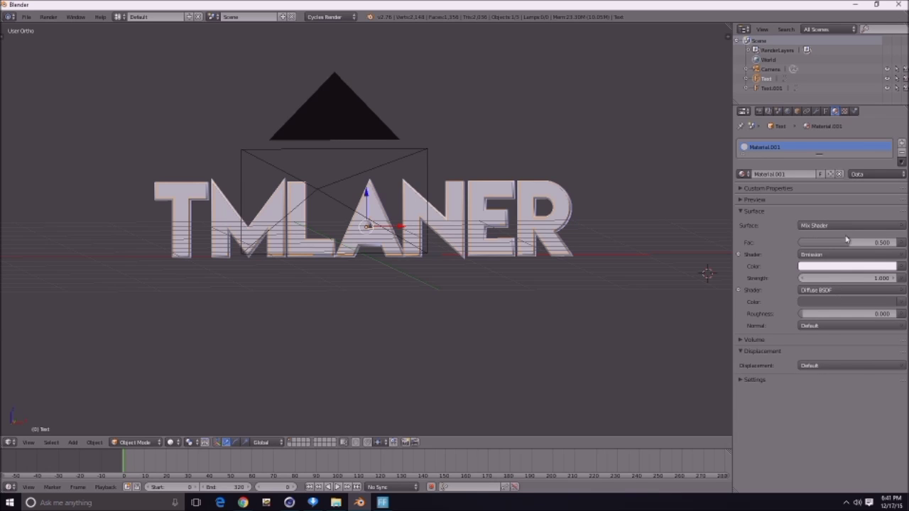
pyautogui.click(900, 253)
pyautogui.click(901, 244)
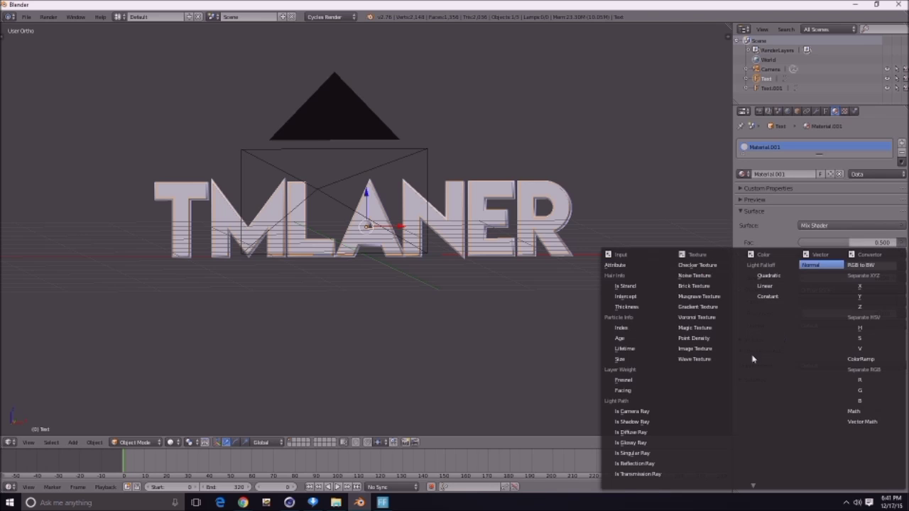
pyautogui.click(895, 243)
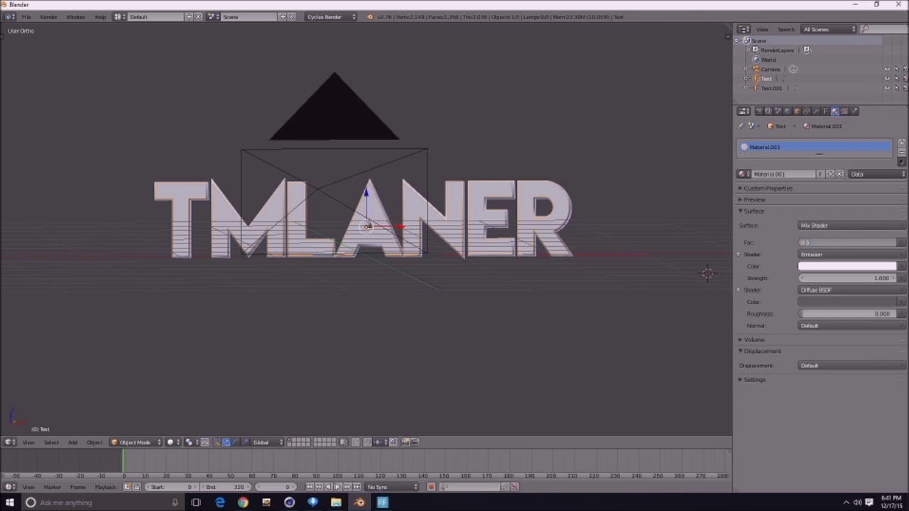
pyautogui.click(903, 243)
pyautogui.click(902, 244)
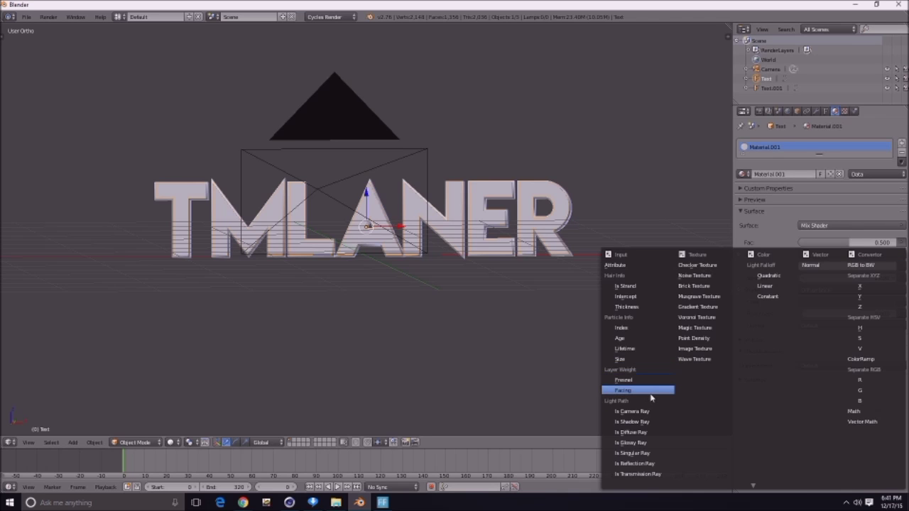
pyautogui.click(652, 395)
# - Set the Layer Weight blend of the front text's material to 0.9
pyautogui.click(832, 257)
pyautogui.press('BackSpace')
pyautogui.write('.9')
pyautogui.press('Return')
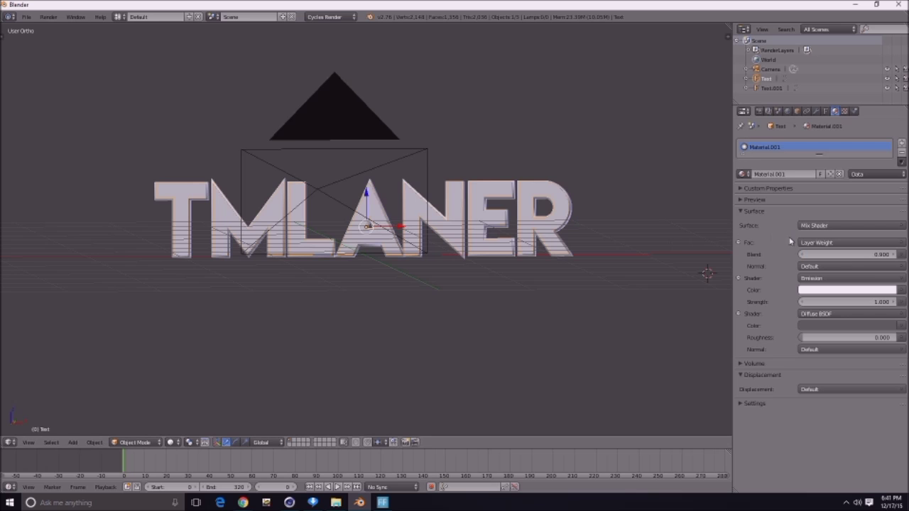
# - Set the Layer Weight blend of the bevelled backing text's material to 0.999
pyautogui.rightClick(572, 203)
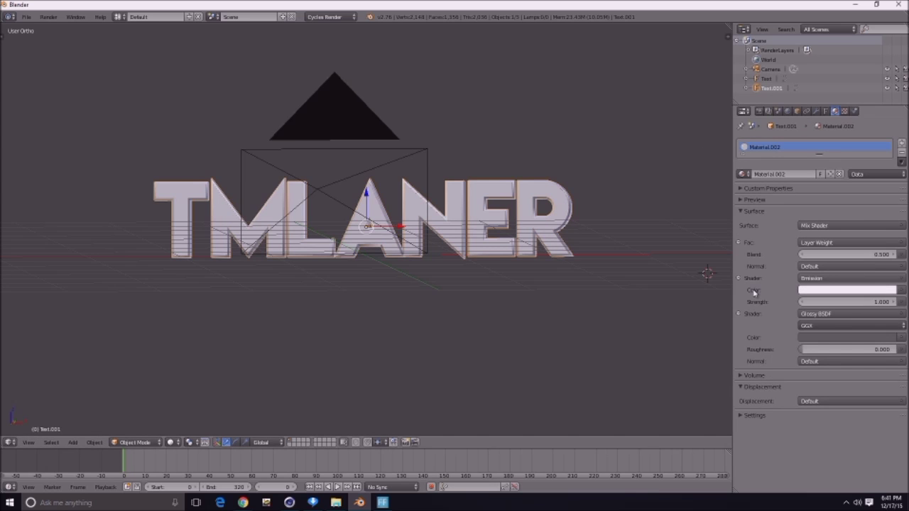
pyautogui.click(842, 255)
pyautogui.press('BackSpace')
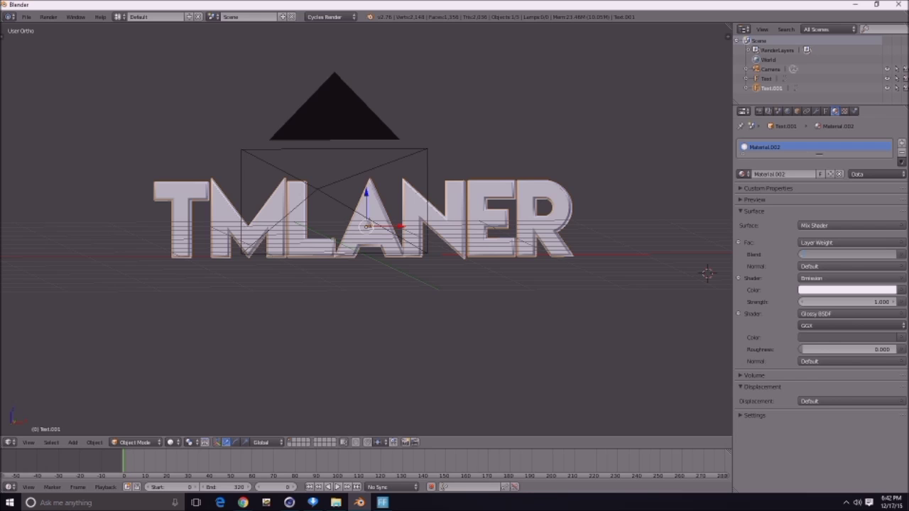
pyautogui.write('.999')
pyautogui.press('Return')
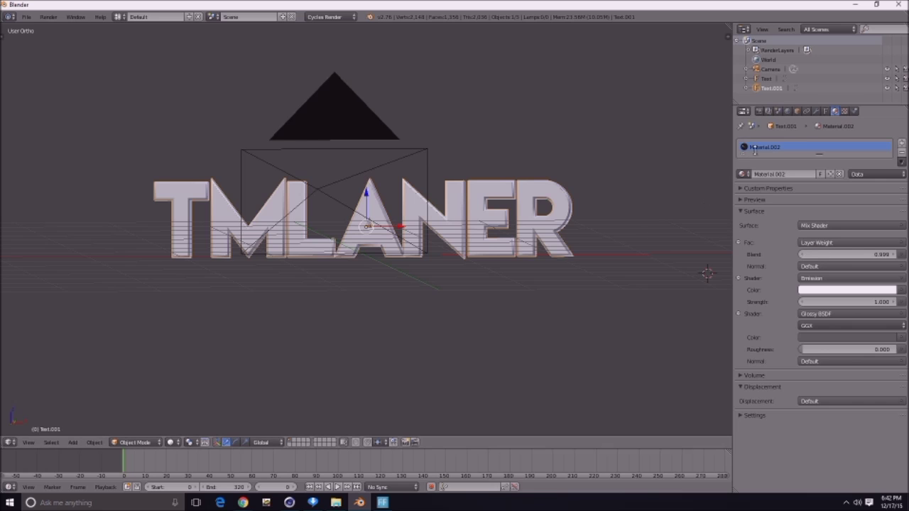
# - Try Layer Weight blend values of 0.9 and 0.99 on the backing text's material
pyautogui.click(805, 255)
pyautogui.click(857, 256)
pyautogui.write('.9')
pyautogui.press('Return')
pyautogui.click(881, 259)
pyautogui.write('.99')
pyautogui.press('Return')
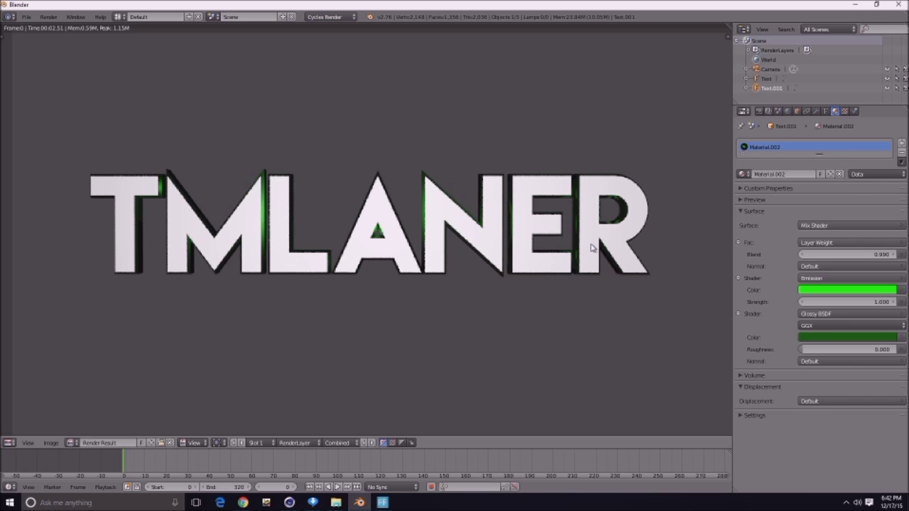
# - Try a Layer Weight blend of 0.999 on the green backing material and render the result
pyautogui.click(837, 256)
pyautogui.write('0.999')
pyautogui.press('Return')
pyautogui.press('F12')
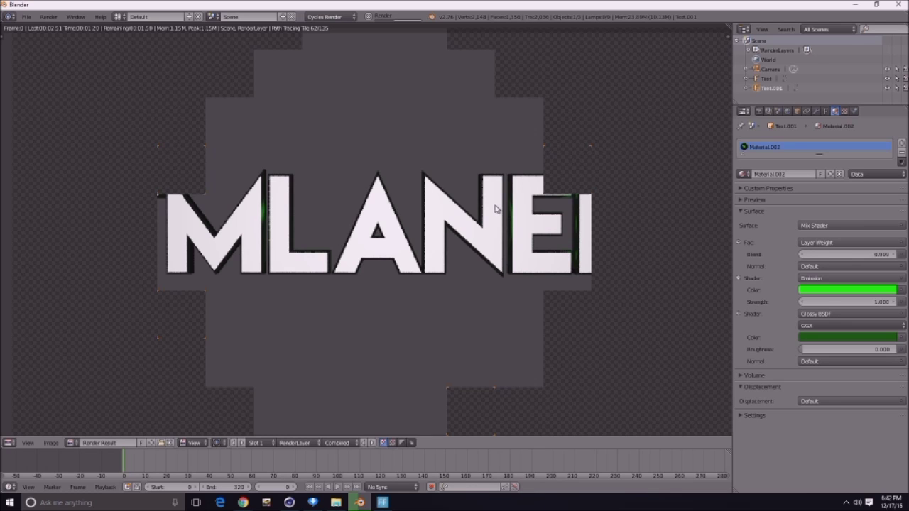
# - Set the backing material's Layer Weight blend to 0.5, test render it, and return to the camera view
pyautogui.click(839, 254)
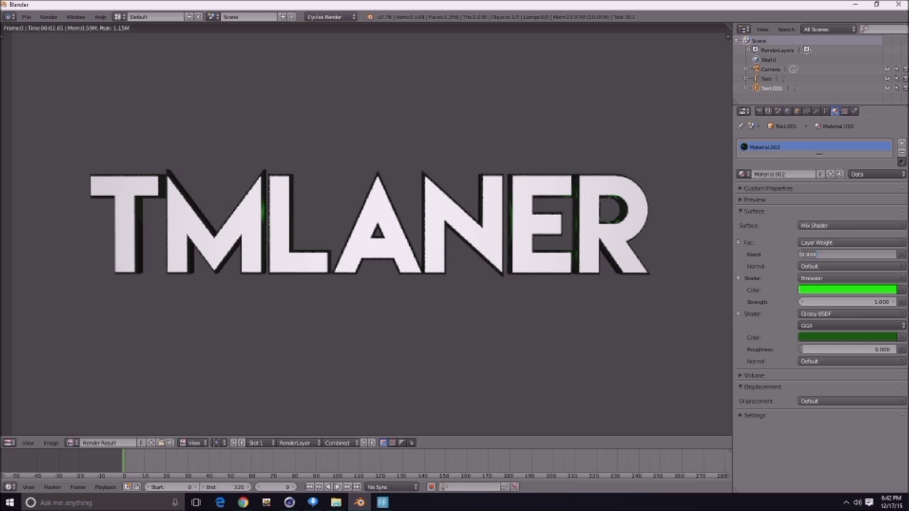
pyautogui.write('0.5')
pyautogui.press('Return')
pyautogui.press('F12')
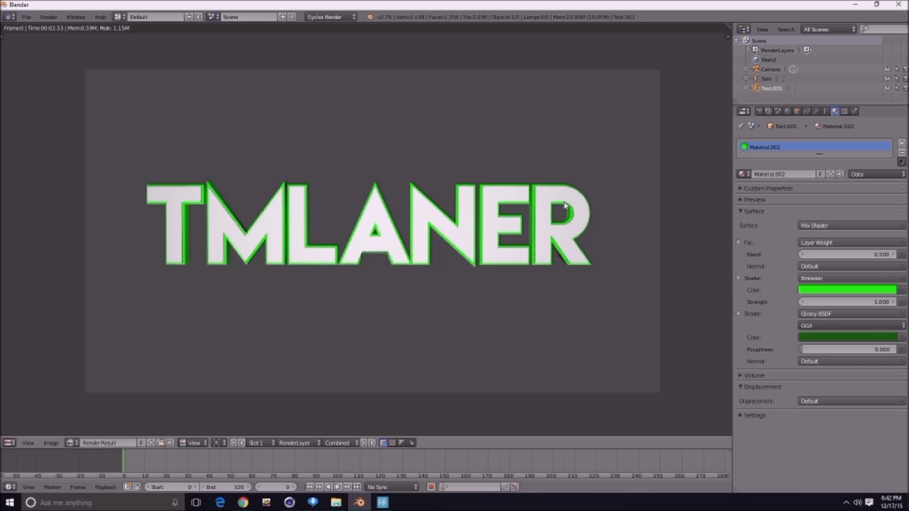
pyautogui.press('Escape')
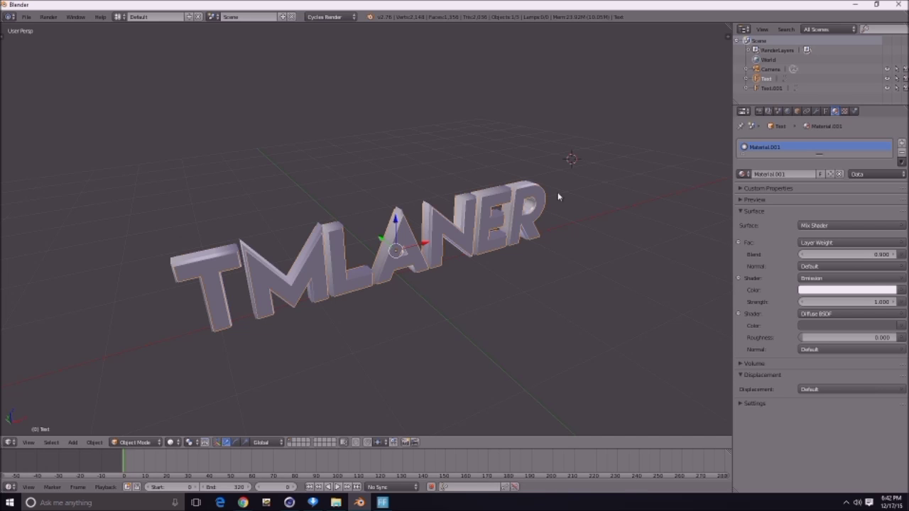
pyautogui.press('KP_0')
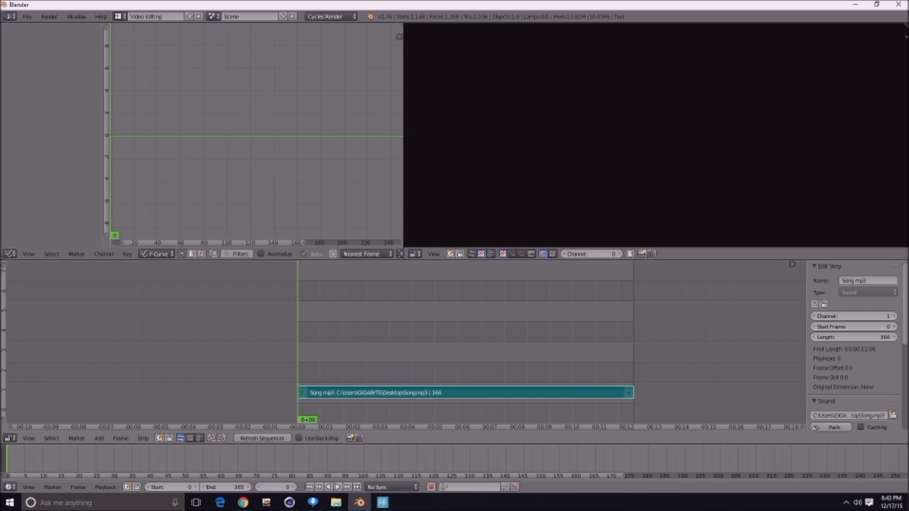
# - Return to the Default screen layout and switch the 3D view of the text to perspective
pyautogui.moveTo(394, 316); pyautogui.dragTo(421, 316, button='middle')
pyautogui.scroll(-4, 415, 320)
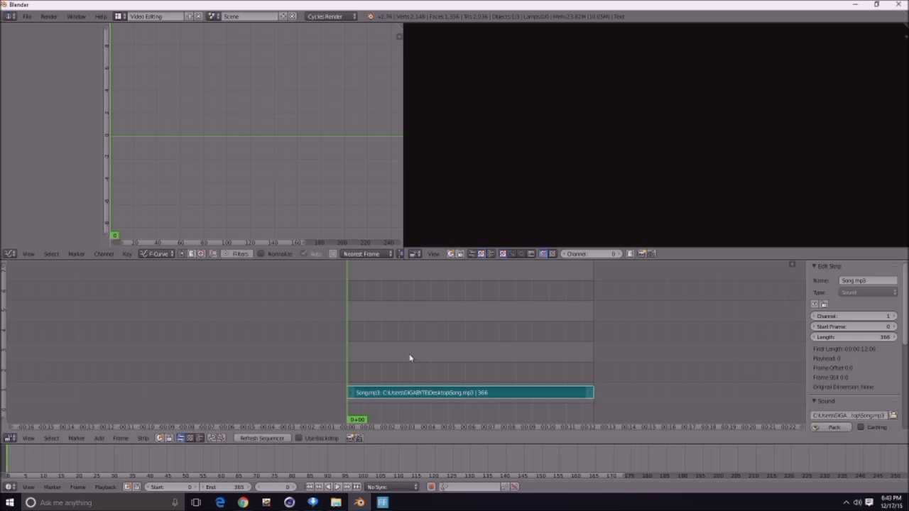
pyautogui.click(119, 16)
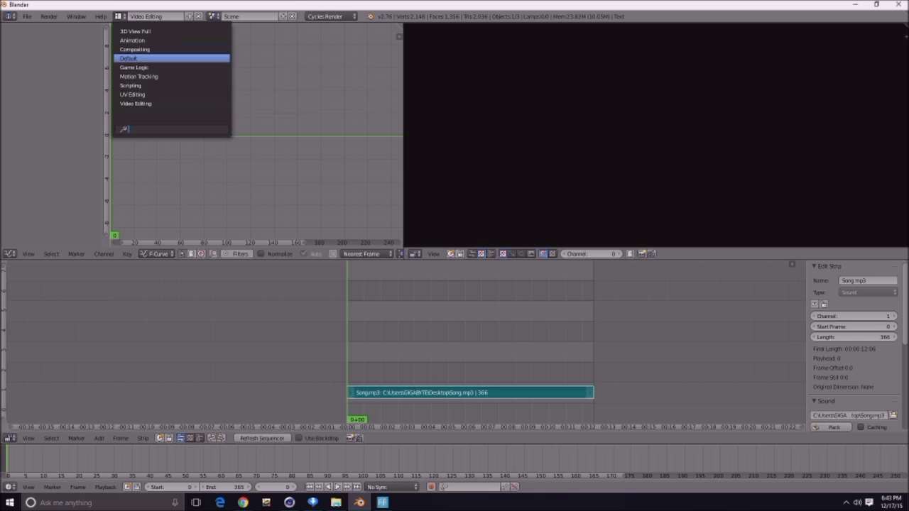
pyautogui.click(148, 61)
pyautogui.moveTo(313, 163); pyautogui.dragTo(257, 132, button='middle')
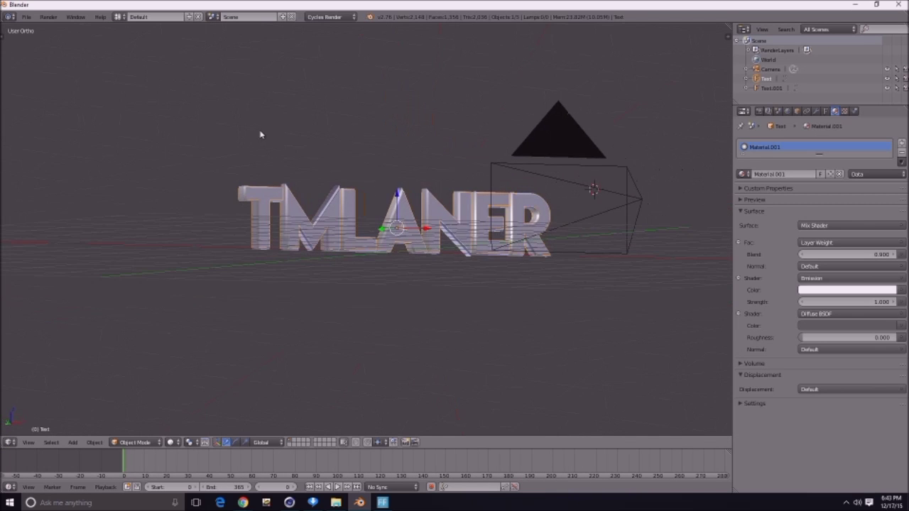
pyautogui.scroll(4, 589, 211)
pyautogui.moveTo(589, 211); pyautogui.dragTo(513, 242, button='middle')
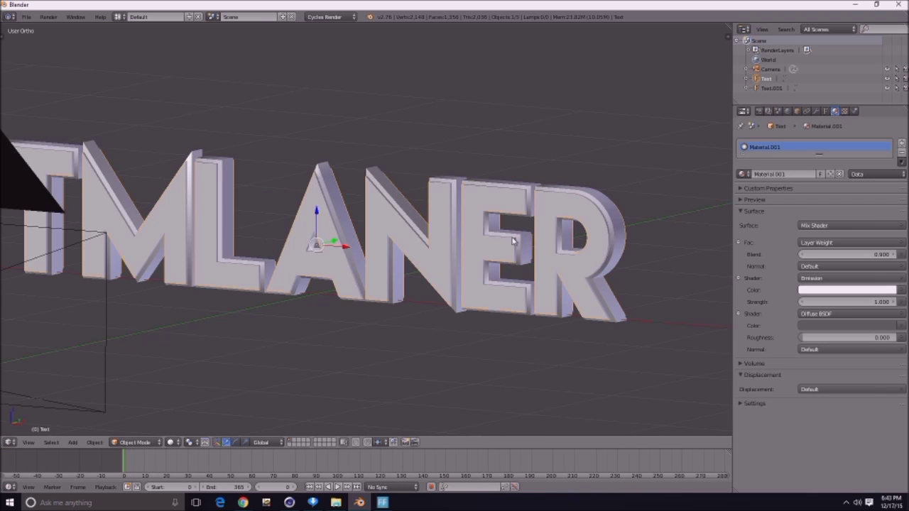
pyautogui.press('KP_5')
pyautogui.scroll(-5, 406, 156)
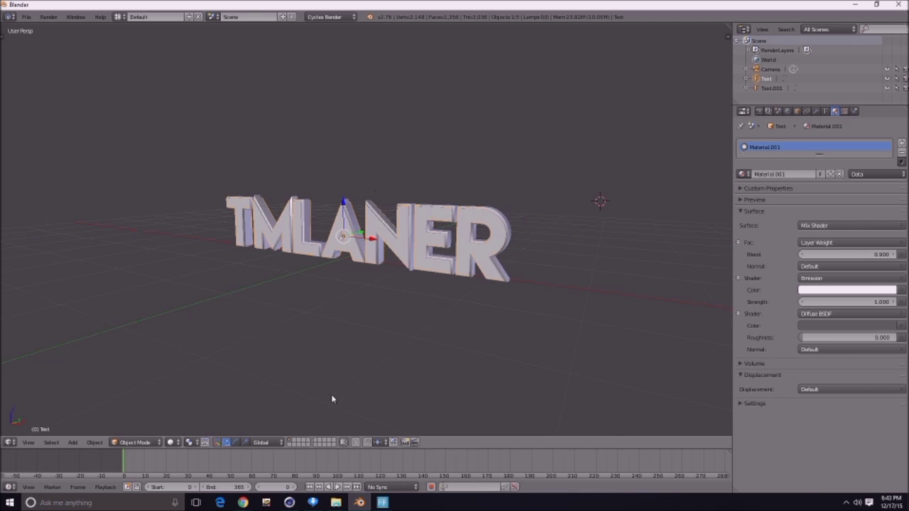
# - Play a short stretch of the animation to check the music track, and stop it
pyautogui.click(338, 488)
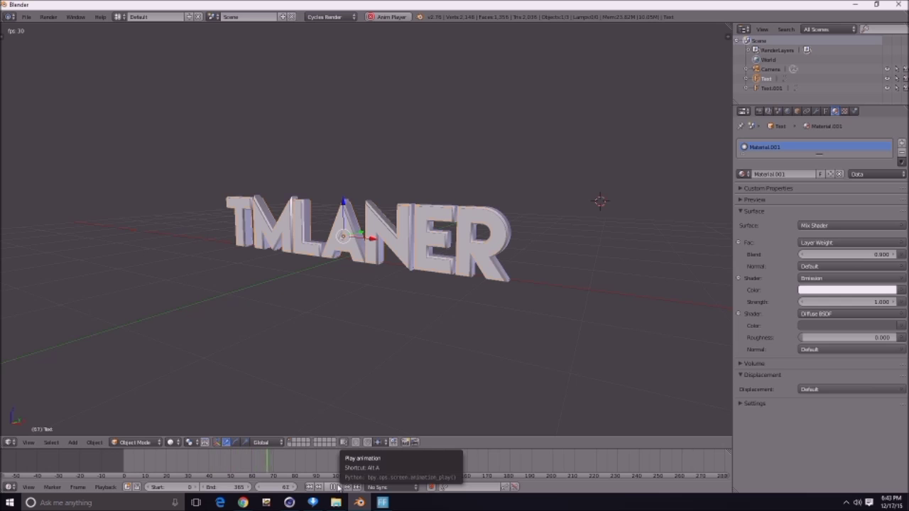
pyautogui.click(338, 487)
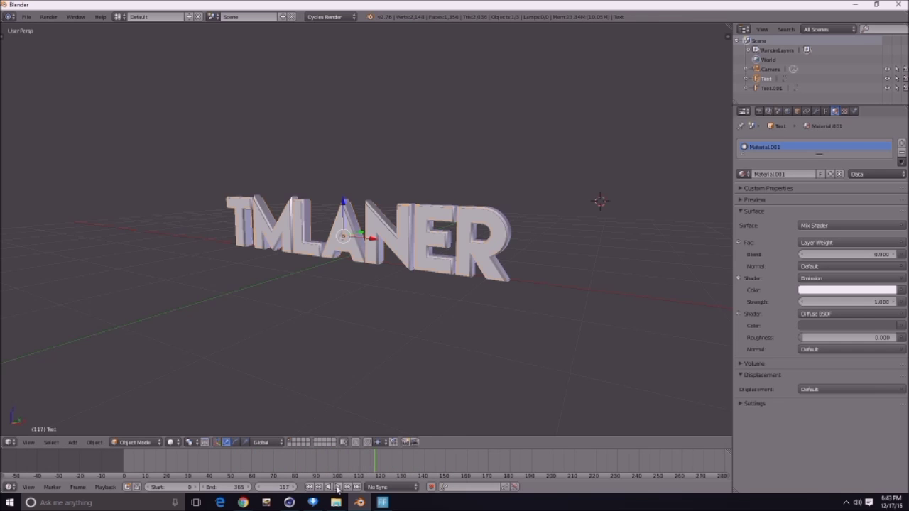
pyautogui.moveTo(510, 250); pyautogui.dragTo(474, 260, button='middle')
pyautogui.scroll(-4, 474, 260)
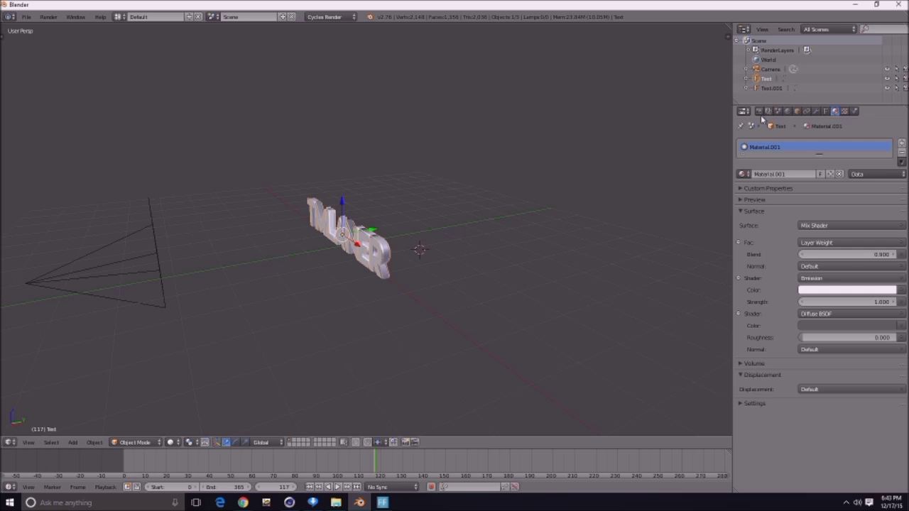
# - Enable the transparent film background in the render settings and test render the current frame
pyautogui.click(788, 111)
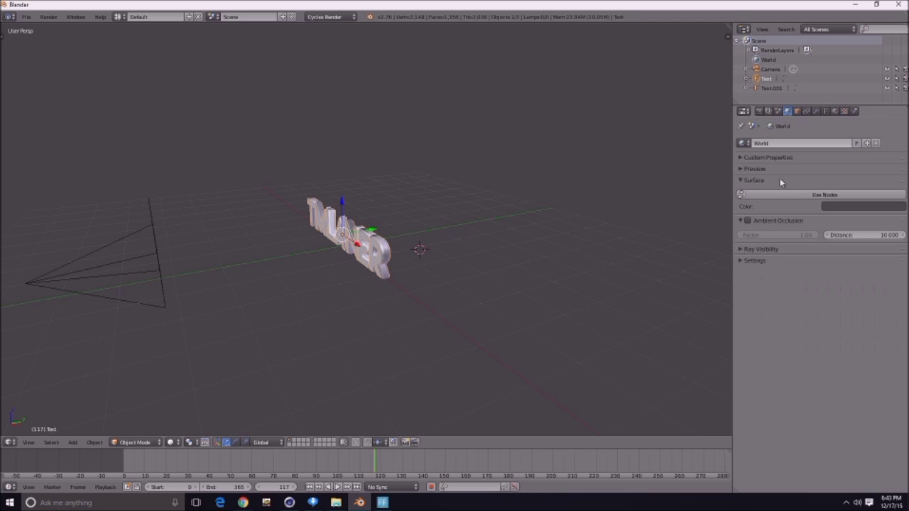
pyautogui.click(760, 111)
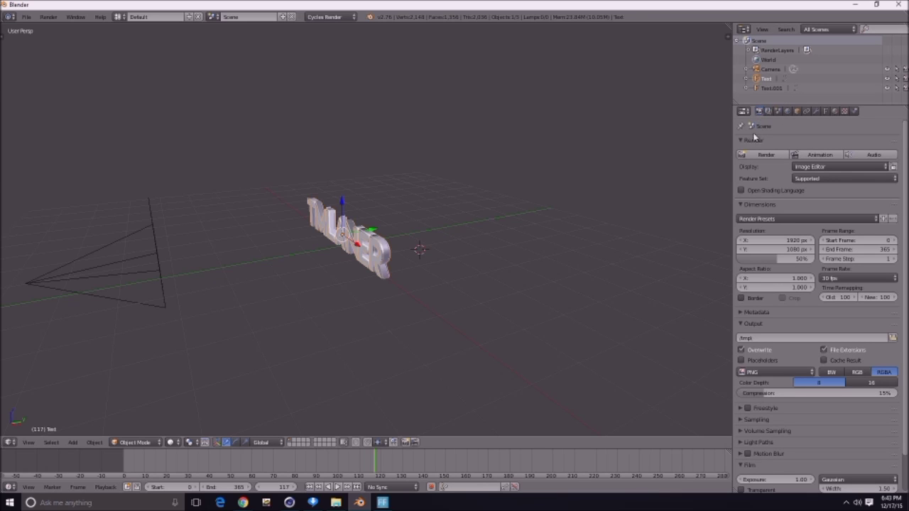
pyautogui.scroll(-2, 749, 453)
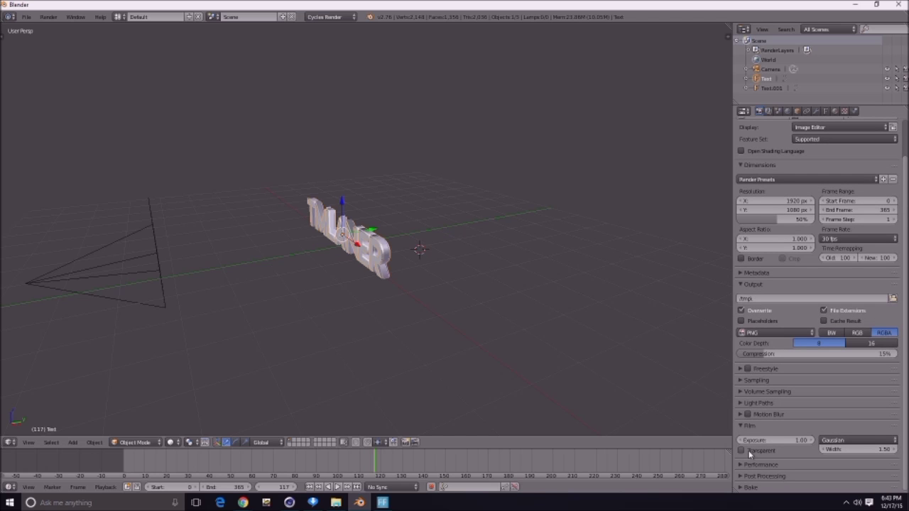
pyautogui.click(750, 453)
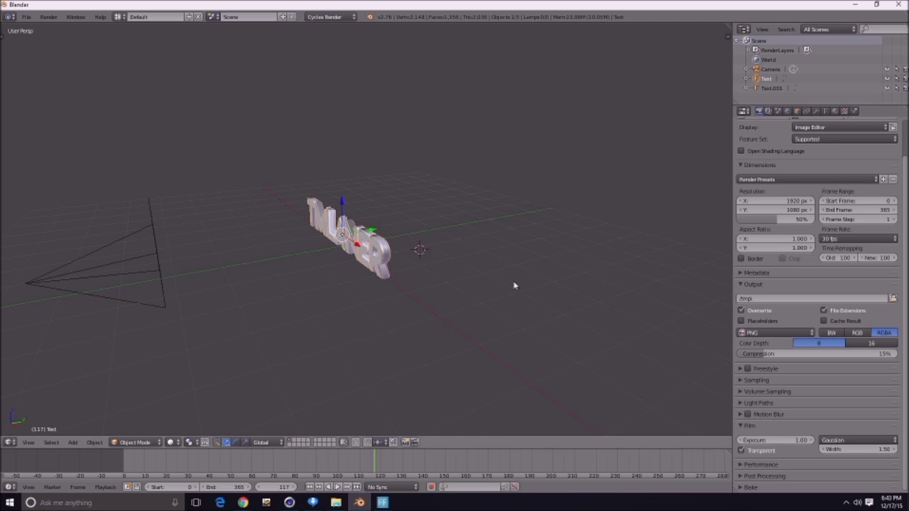
pyautogui.press('F12')
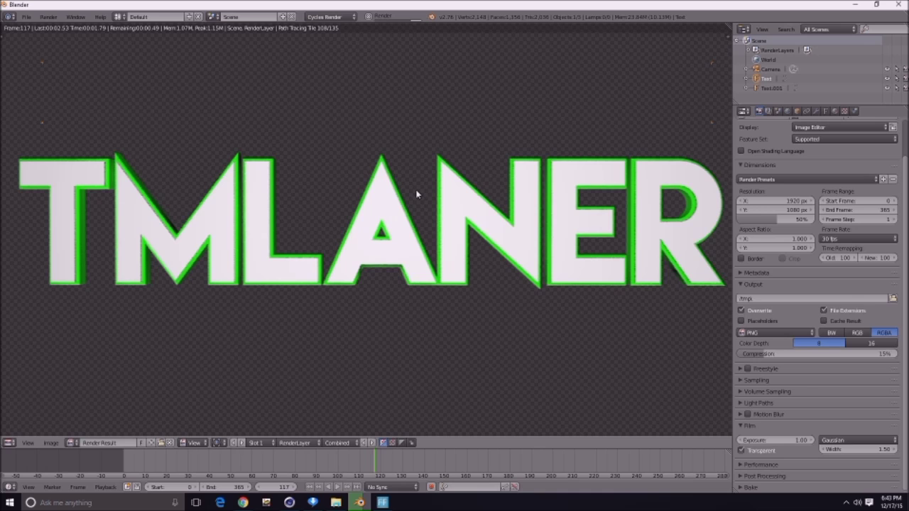
pyautogui.press('Escape')
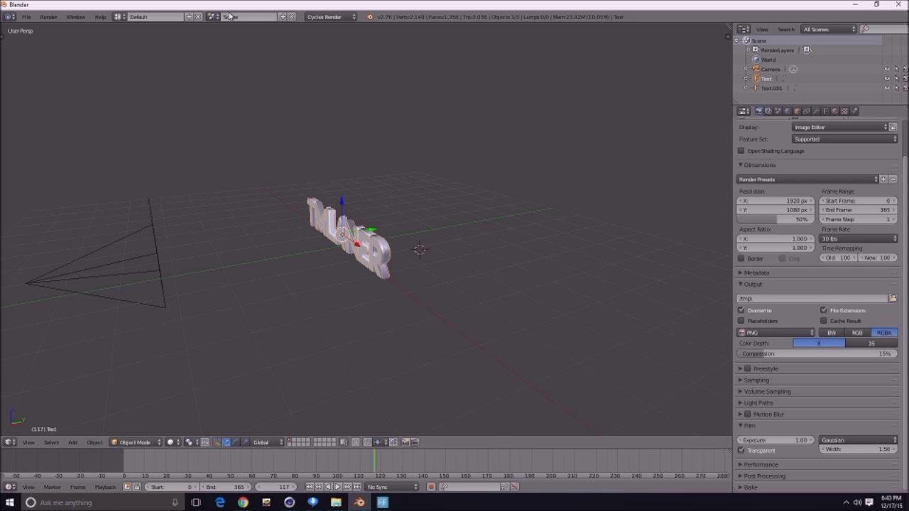
# - Play the animation from frame 0 and place timeline markers on the beats at frames 87, 130, 173, 212, 256 and 297
pyautogui.scroll(-2, 287, 252)
pyautogui.moveTo(286, 251); pyautogui.dragTo(312, 229, button='middle')
pyautogui.hotkey('shift', 'Left')
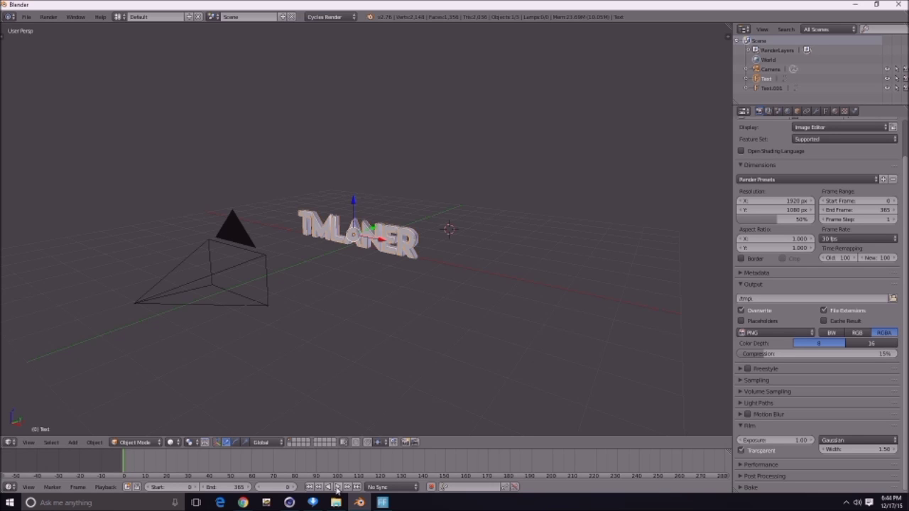
pyautogui.click(338, 488)
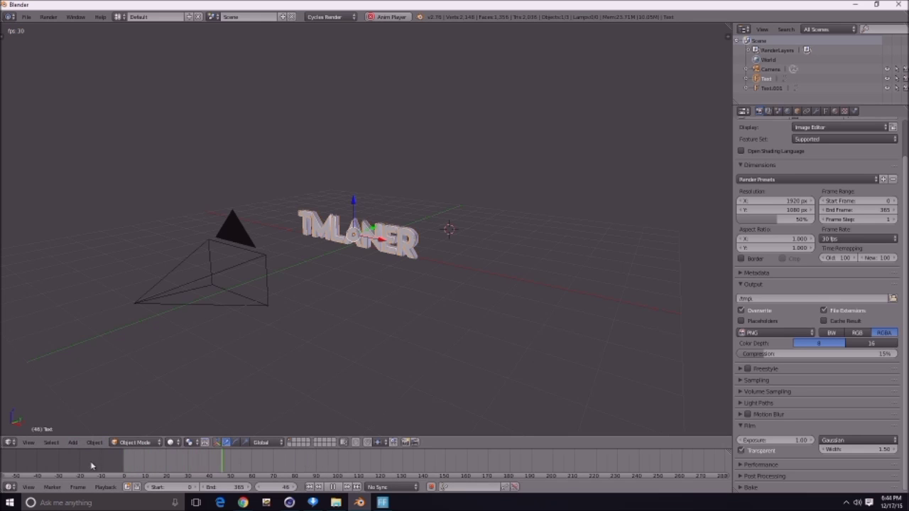
pyautogui.click(125, 466)
pyautogui.hotkey('ctrl', 'z')
pyautogui.hotkey('ctrl', 'z')
pyautogui.hotkey('ctrl', 'z')
pyautogui.hotkey('ctrl', 'z')
pyautogui.hotkey('ctrl', 'z')
pyautogui.hotkey('ctrl', 'z')
pyautogui.hotkey('ctrl', 'z')
pyautogui.hotkey('ctrl', 'z')
pyautogui.press('m')
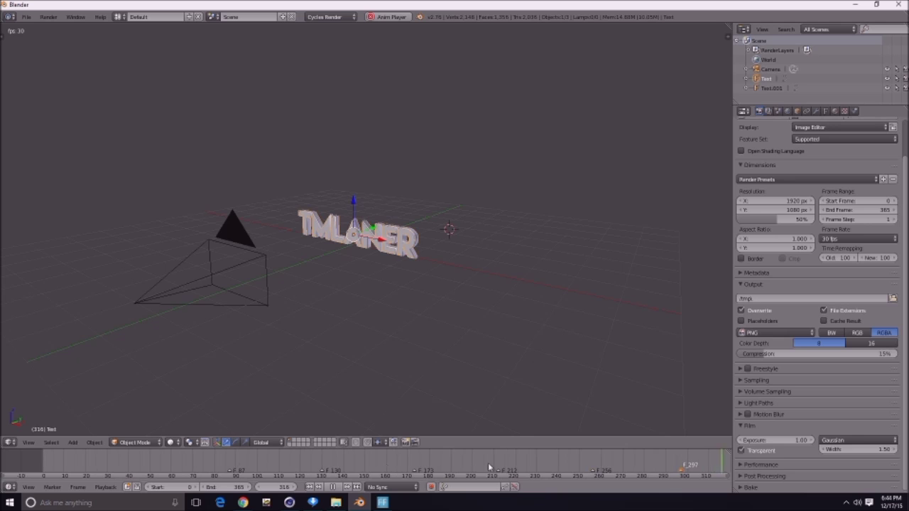
# - Stop and briefly replay the start of the timeline, and set the playback sync mode to AV-sync
pyautogui.moveTo(354, 467); pyautogui.dragTo(329, 468, button='middle')
pyautogui.click(532, 462)
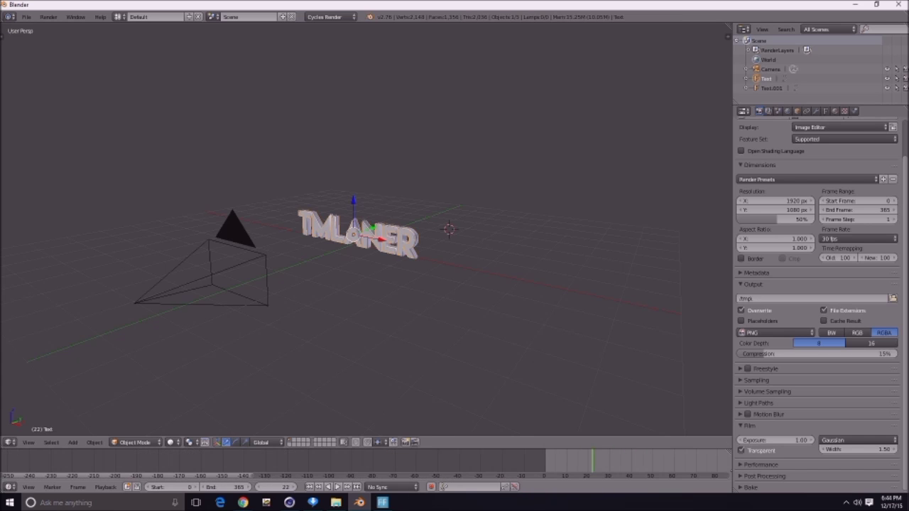
pyautogui.moveTo(546, 462); pyautogui.dragTo(134, 462, button='middle')
pyautogui.click(87, 445)
pyautogui.click(337, 488)
pyautogui.click(337, 489)
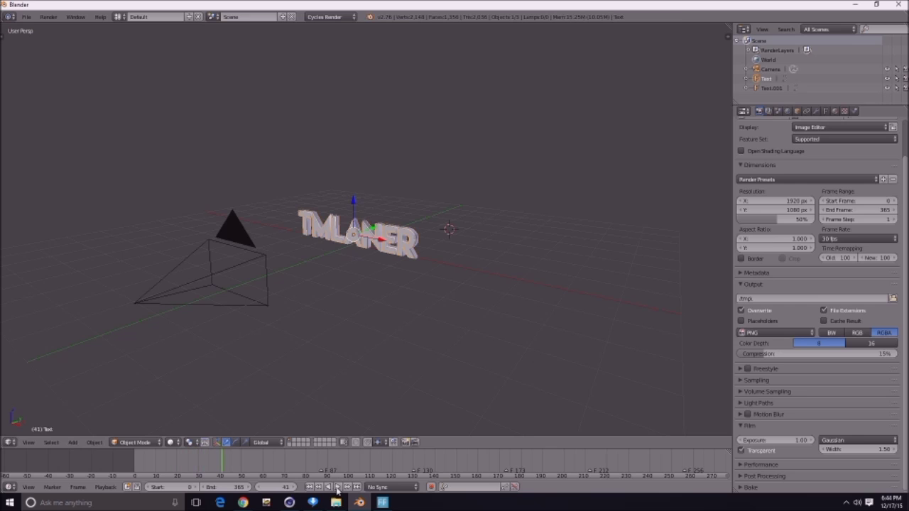
pyautogui.click(372, 489)
pyautogui.click(376, 455)
# - In camera view at frame 0, snap the 3D cursor to the center and add a Plain Axes empty there
pyautogui.moveTo(357, 390); pyautogui.dragTo(368, 380, button='middle')
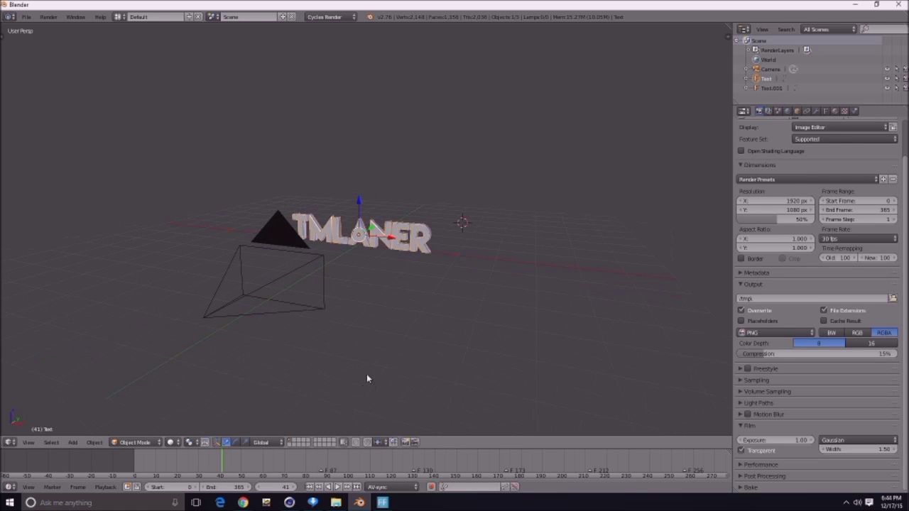
pyautogui.press('KP_0')
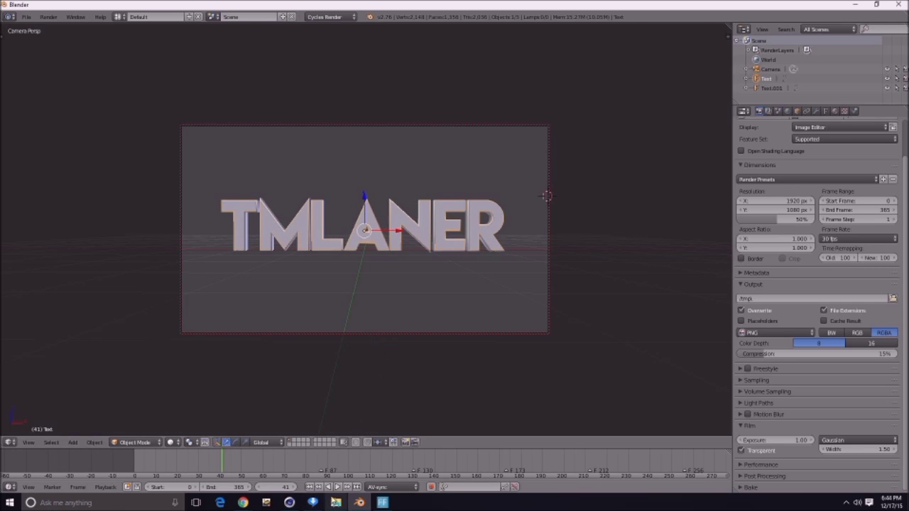
pyautogui.click(311, 486)
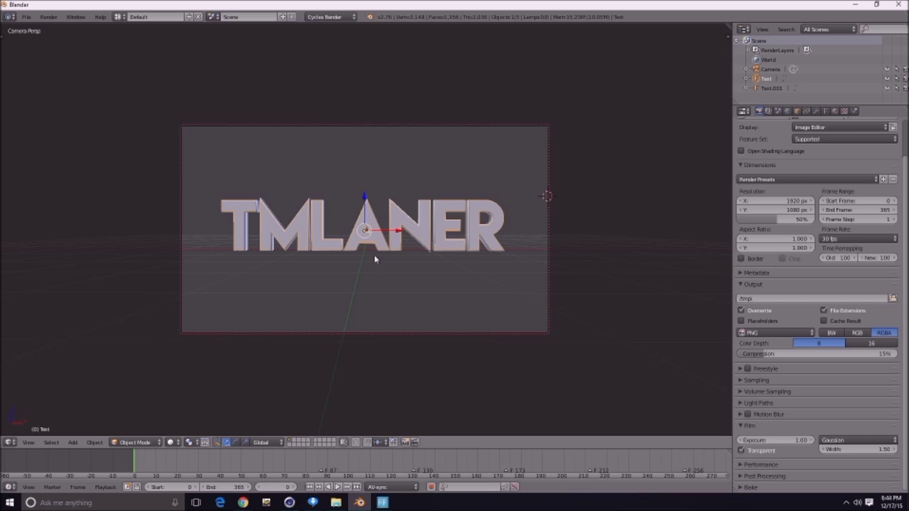
pyautogui.hotkey('shift', 's')
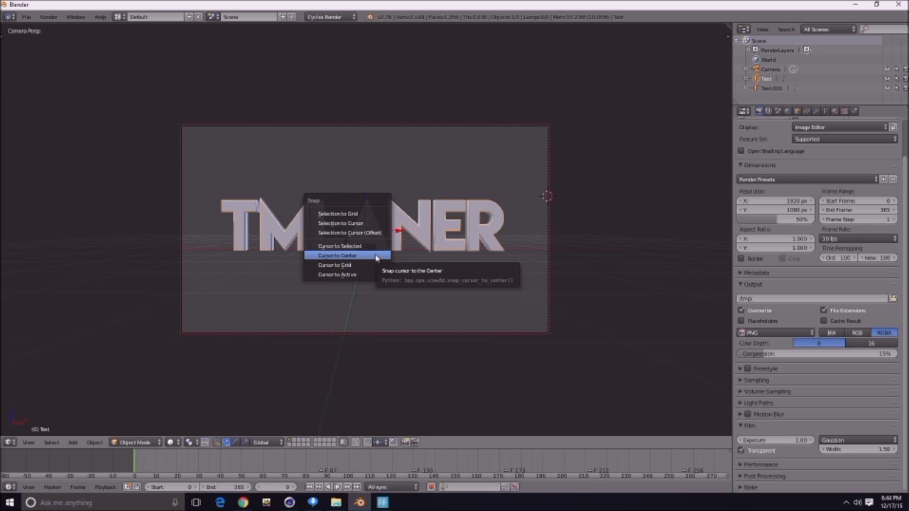
pyautogui.click(375, 257)
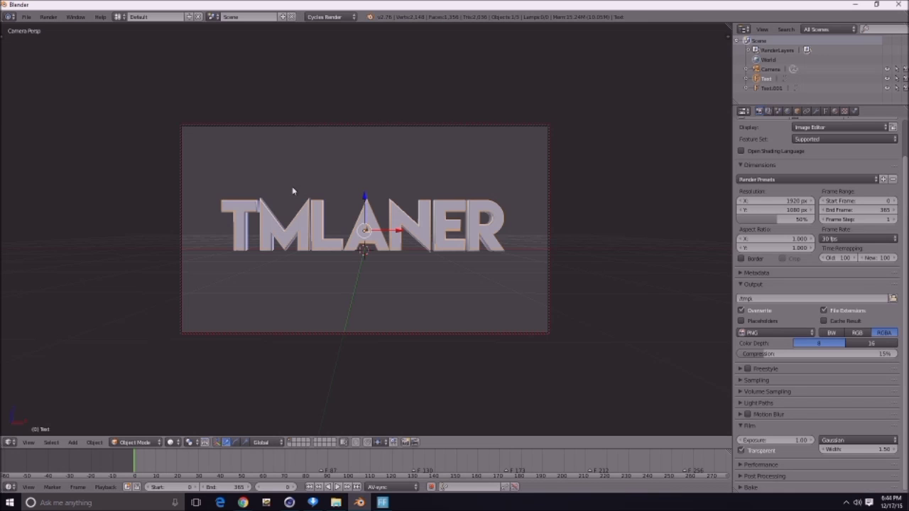
pyautogui.hotkey('shift', 'a')
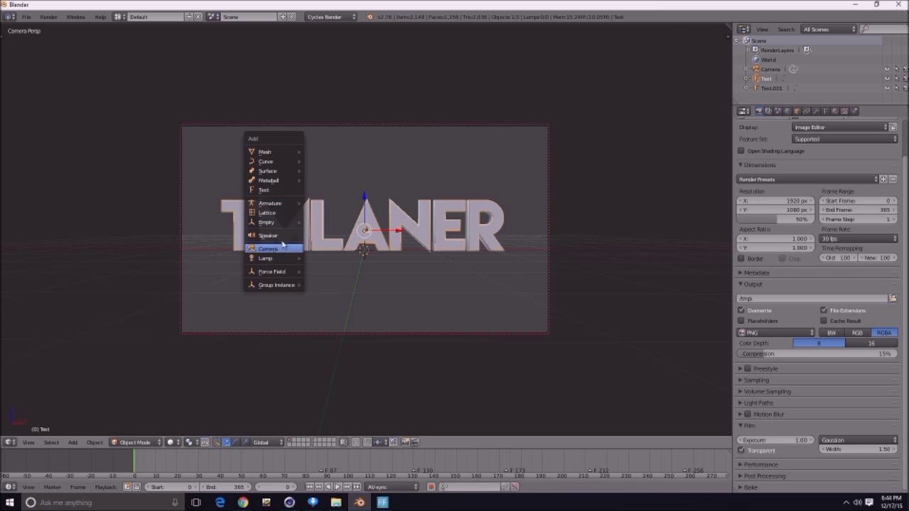
pyautogui.moveTo(289, 223)
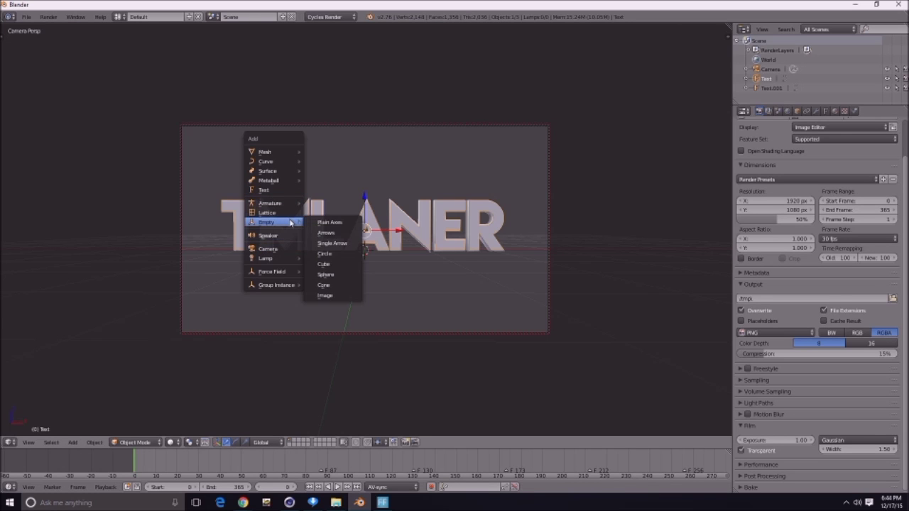
pyautogui.click(335, 222)
# - Parent the camera to the empty as an object
pyautogui.rightClick(403, 333)
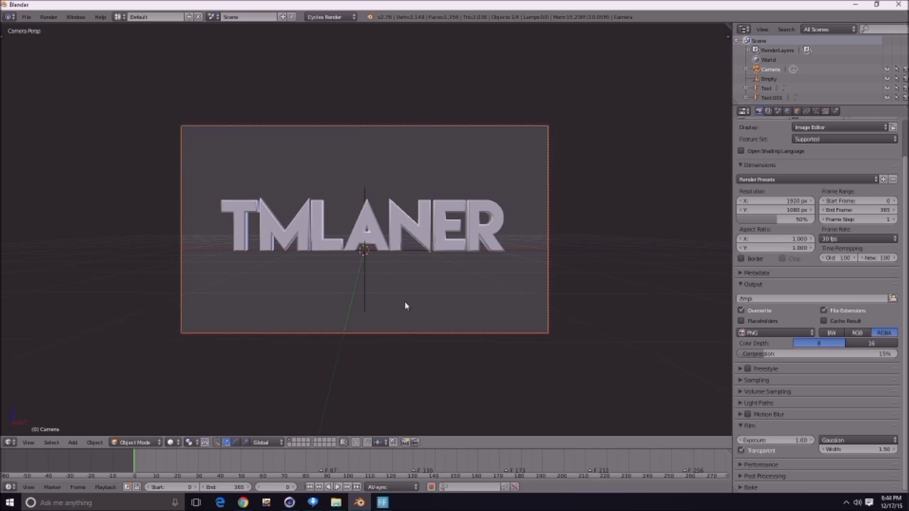
pyautogui.keyDown('shift'); pyautogui.moveTo(404, 301); pyautogui.dragTo(413, 299, button='middle'); pyautogui.keyUp('shift')
pyautogui.rightClick(374, 256)
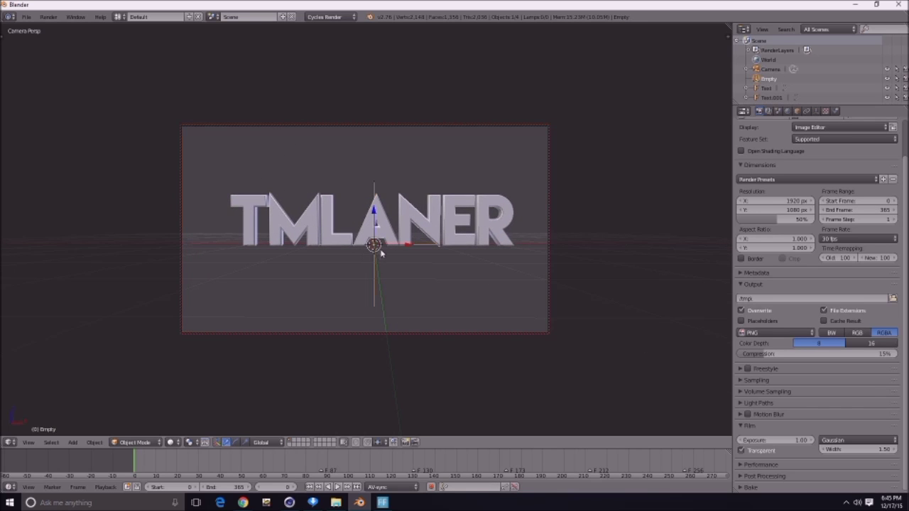
pyautogui.rightClick(548, 244)
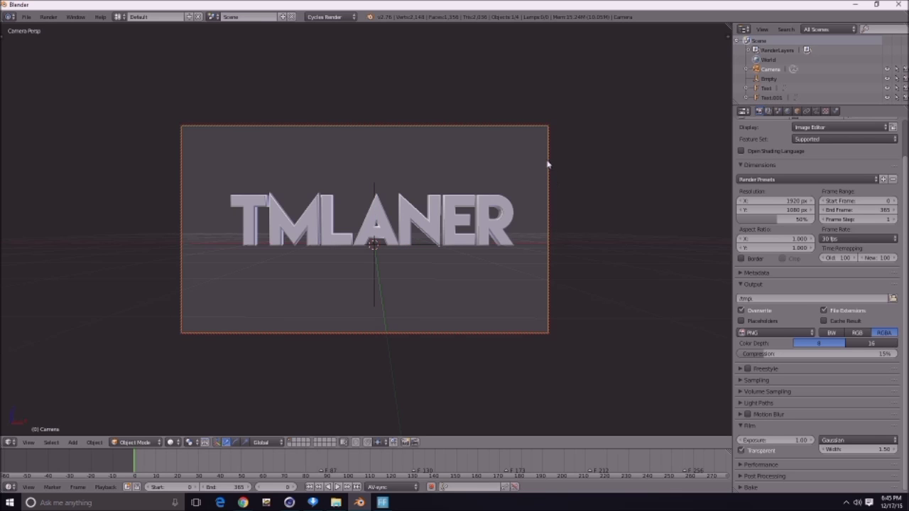
pyautogui.rightClick(373, 246)
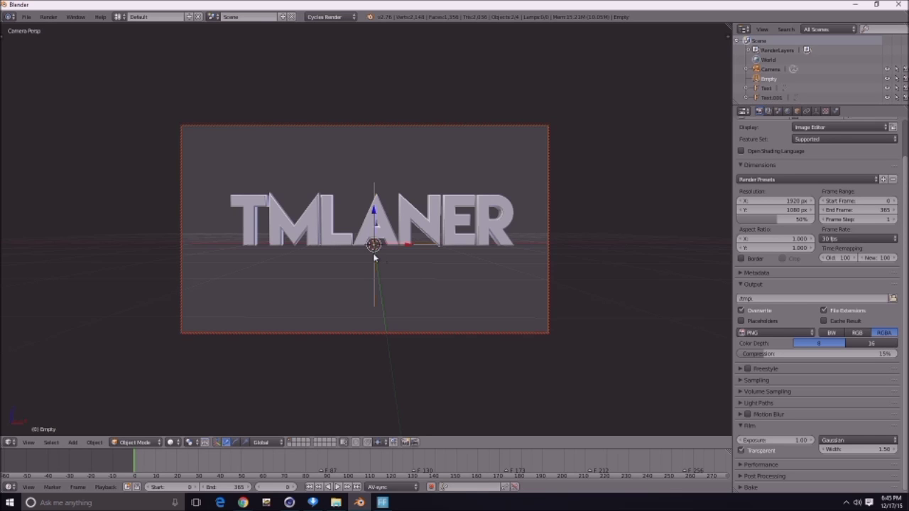
pyautogui.press('x')
pyautogui.click(375, 258)
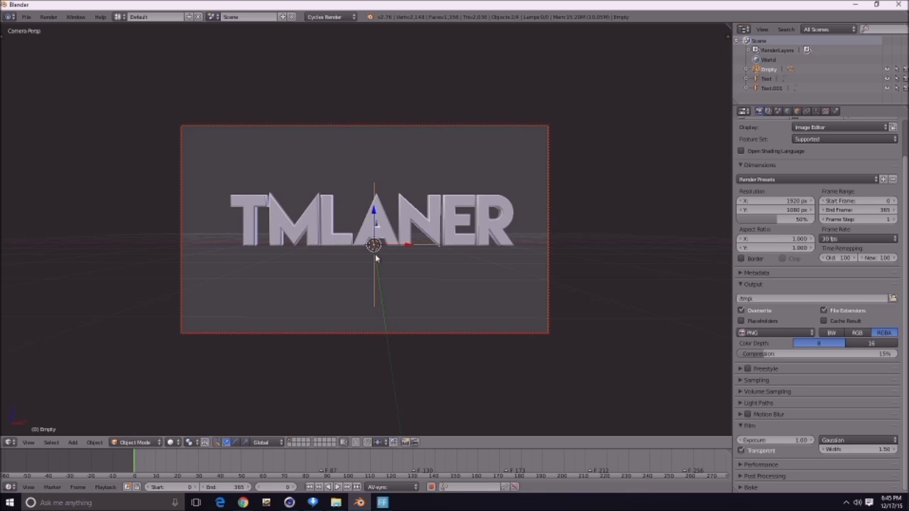
# - Insert a LocRotScale keyframe for the camera at frame 0
pyautogui.rightClick(376, 255)
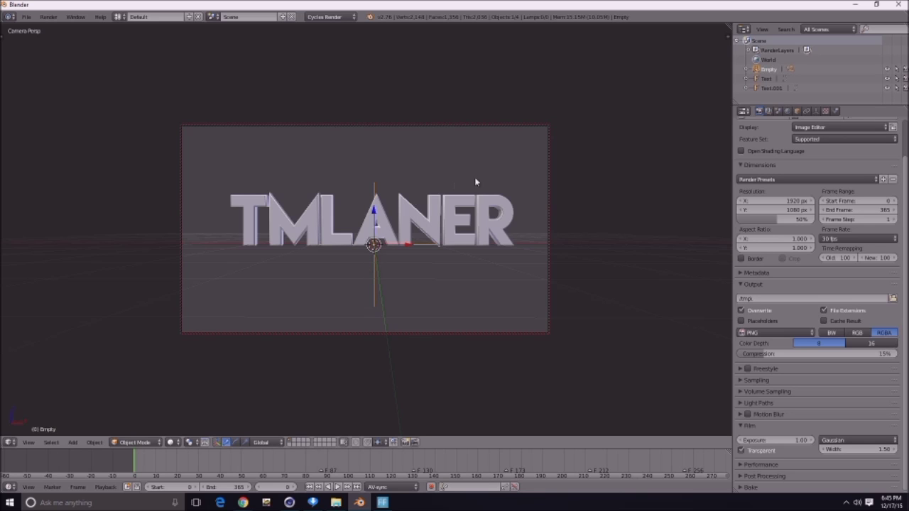
pyautogui.rightClick(546, 184)
pyautogui.press('r')
pyautogui.press('Escape')
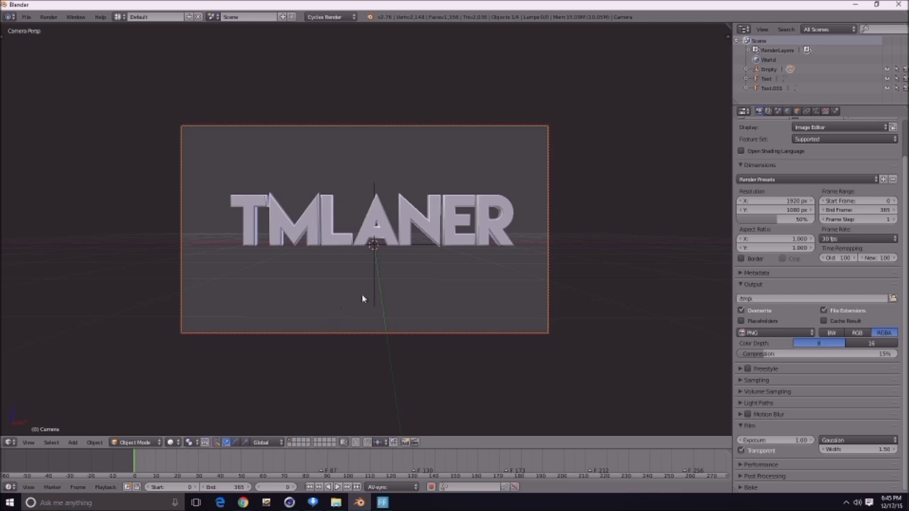
pyautogui.press('i')
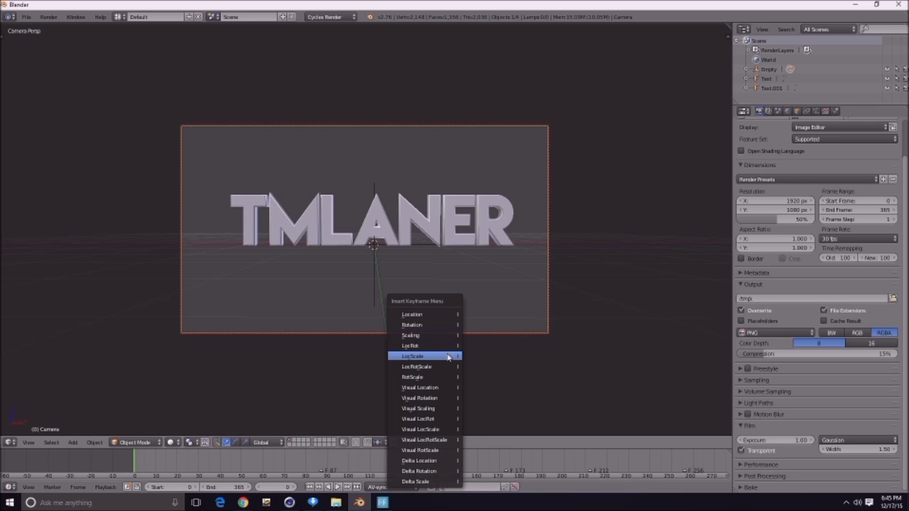
pyautogui.click(452, 367)
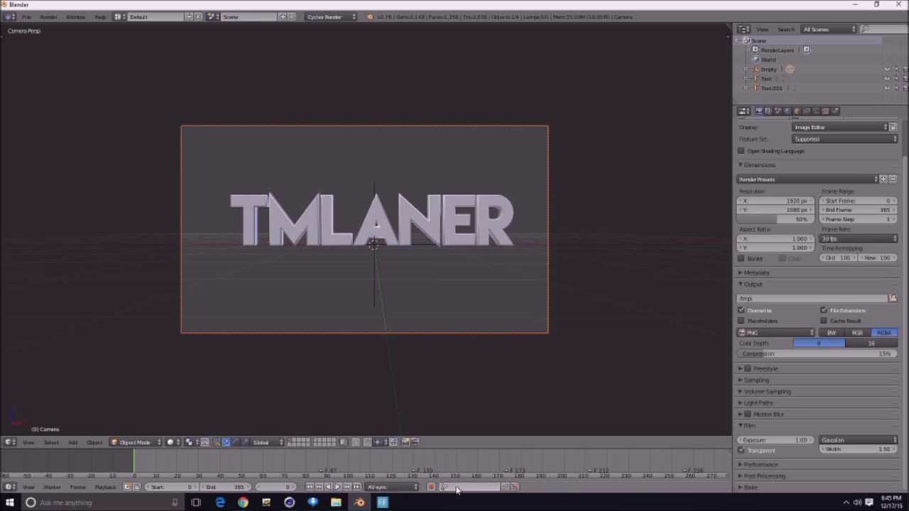
# - Set the active keying set to LocRotScale and keyframe the camera at frame 0
pyautogui.click(457, 489)
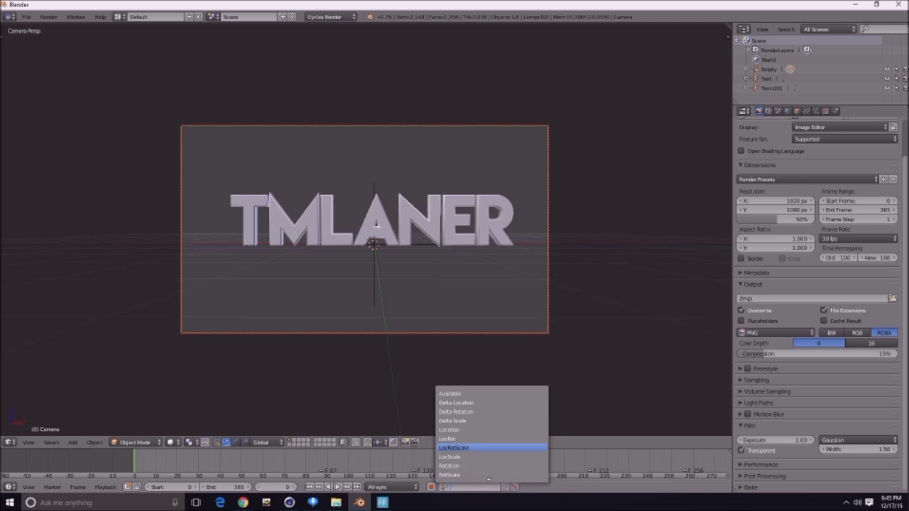
pyautogui.click(454, 449)
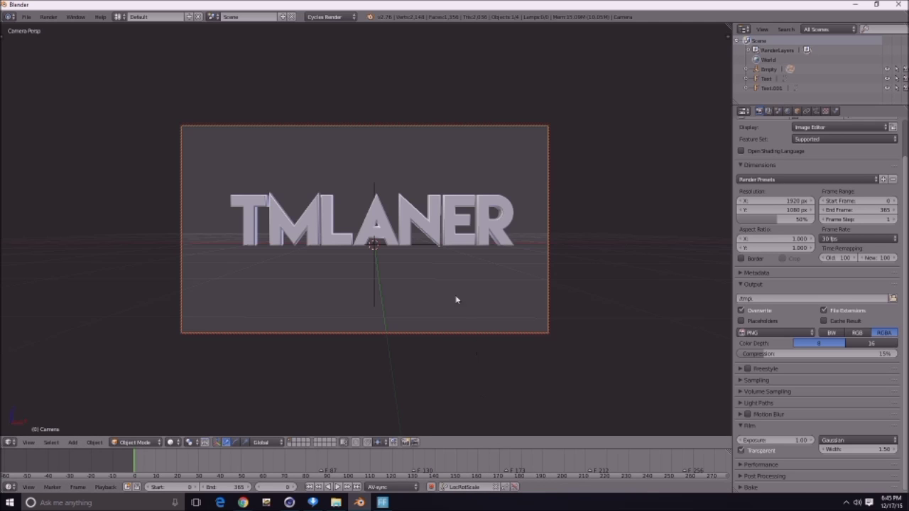
pyautogui.press('i')
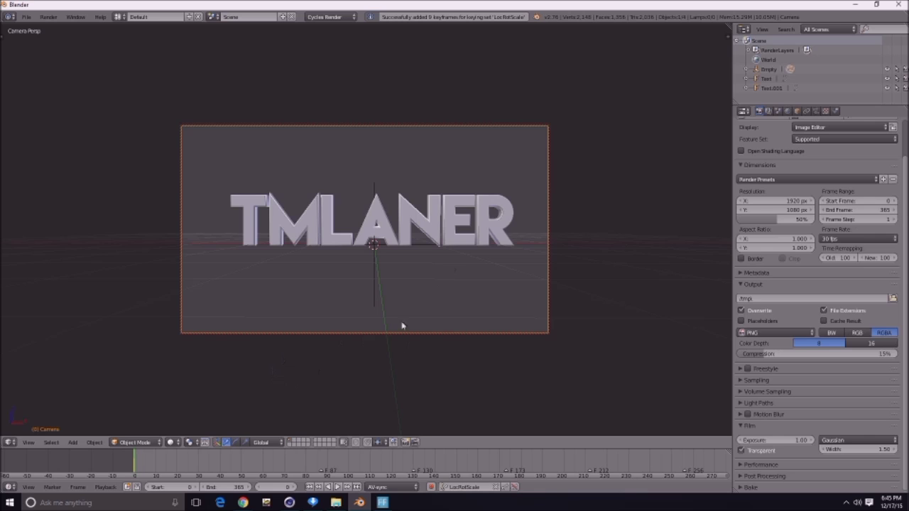
# - Scale the empty down until the camera frames the base of the letter A, and keyframe it at frame 0
pyautogui.rightClick(378, 277)
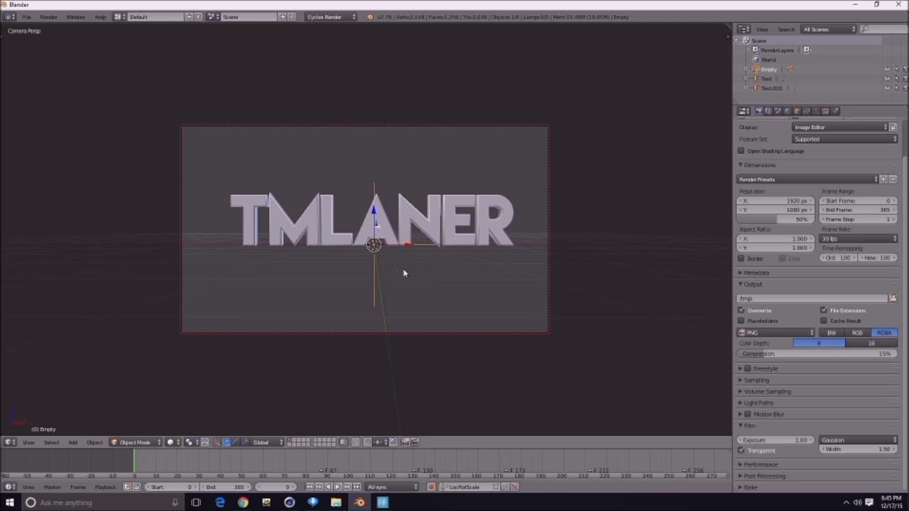
pyautogui.press('s')
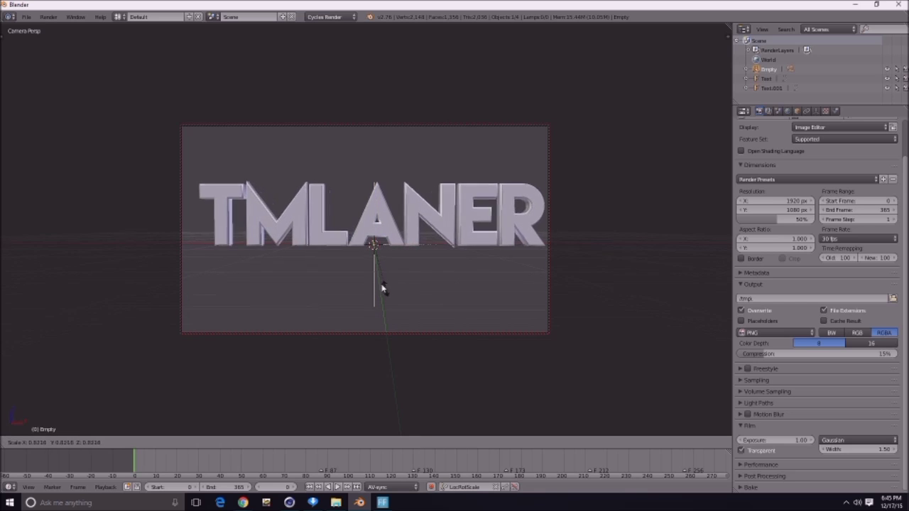
pyautogui.click(380, 253)
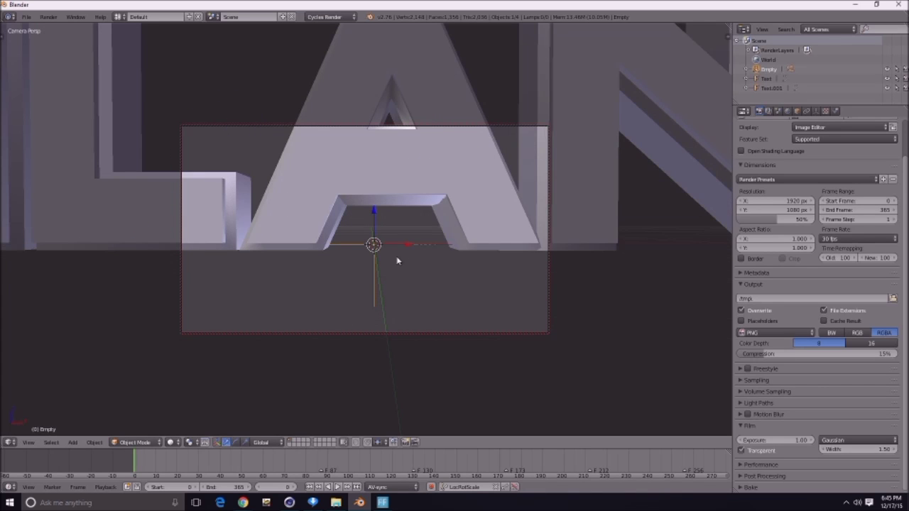
pyautogui.press('s')
pyautogui.click(408, 263)
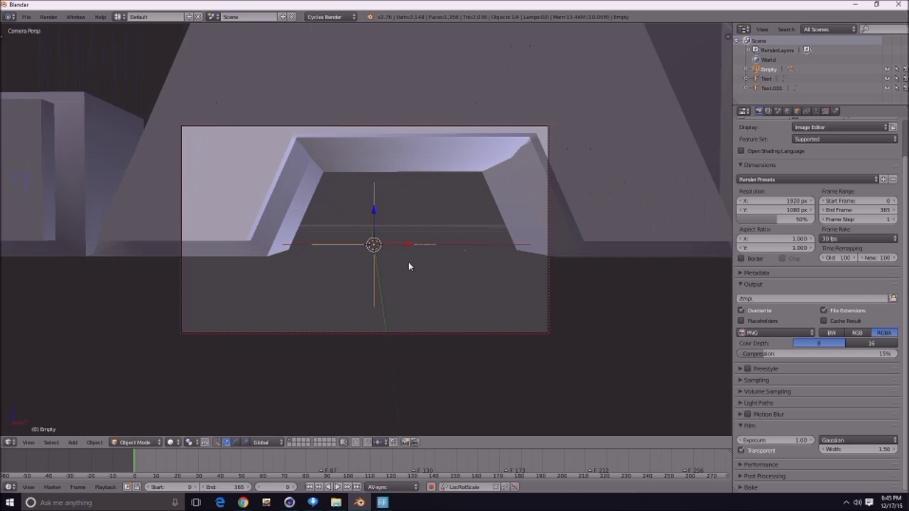
pyautogui.press('i')
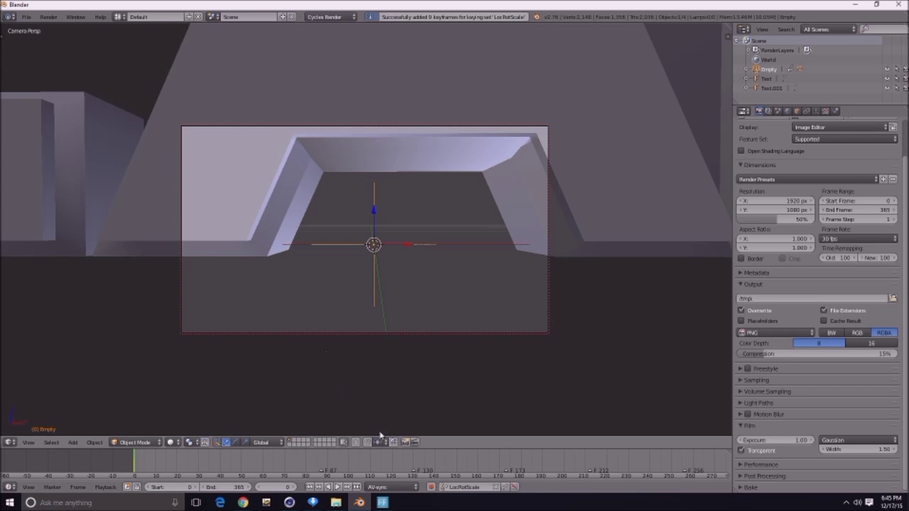
# - At the F_87 marker, scale the empty up by 10 and twice more by 2
pyautogui.click(322, 474)
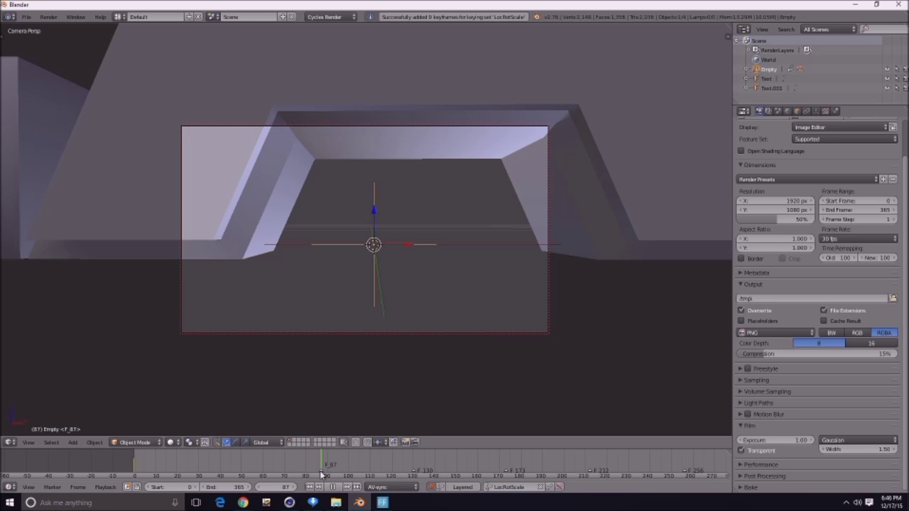
pyautogui.press('s')
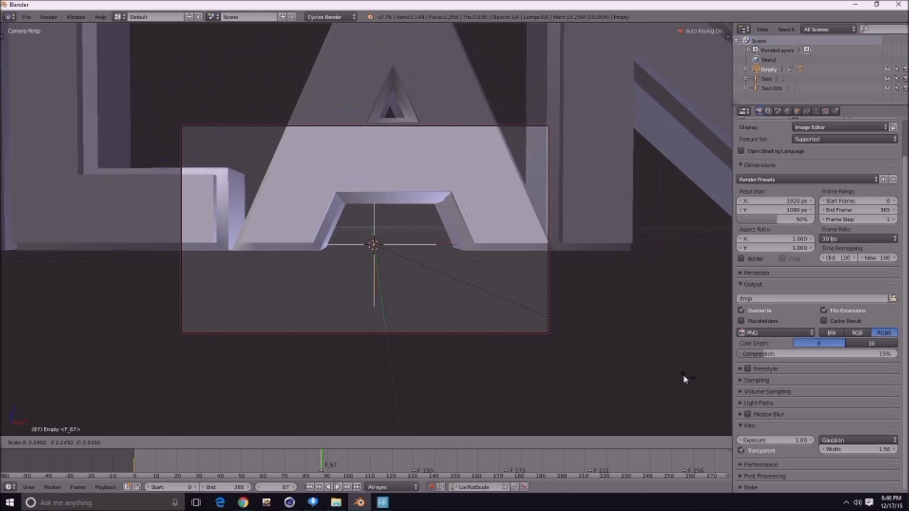
pyautogui.rightClick(576, 270)
pyautogui.write('s10')
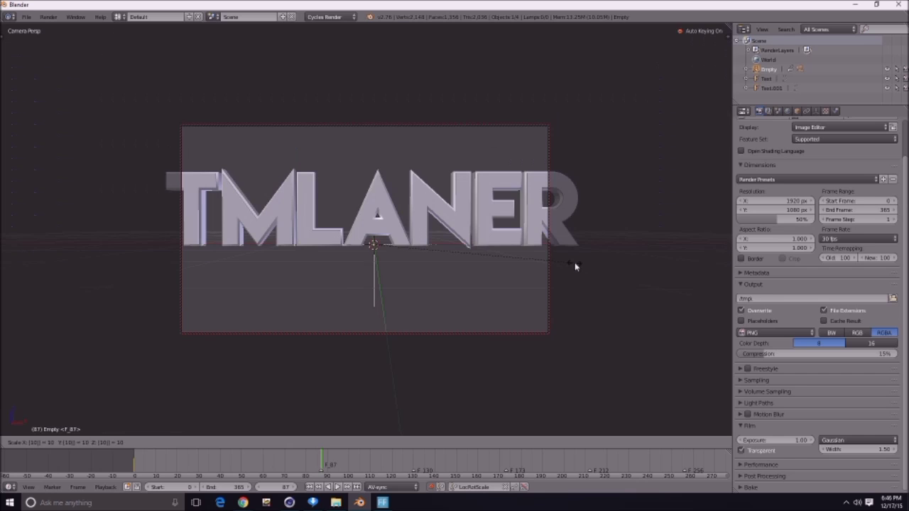
pyautogui.press('Return')
pyautogui.write('s2')
pyautogui.press('Return')
pyautogui.write('s2')
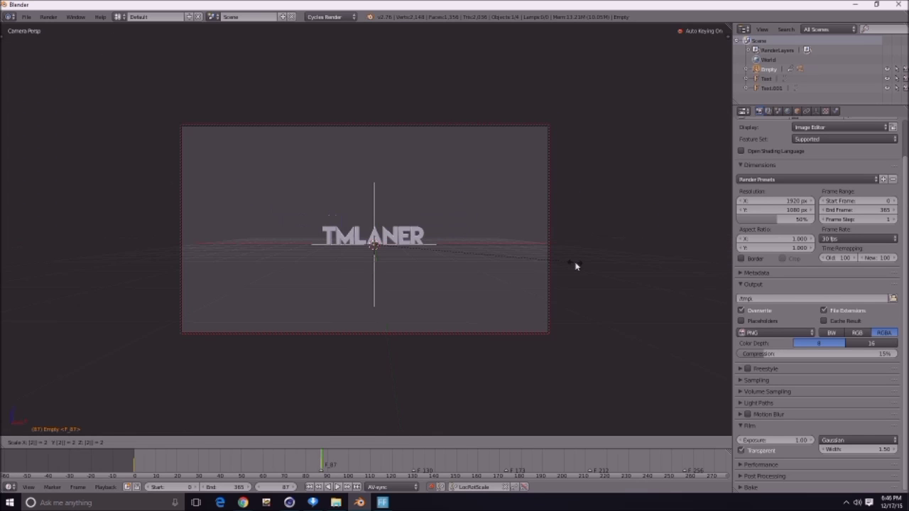
pyautogui.press('Return')
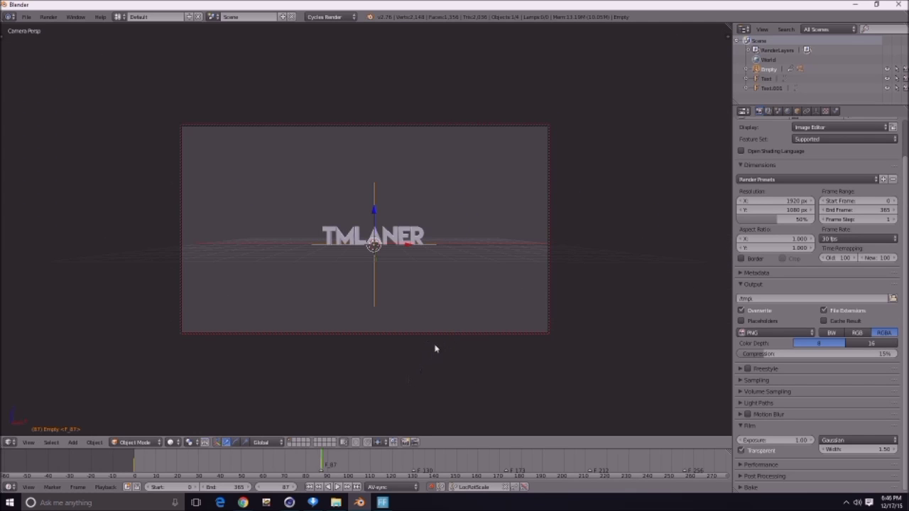
# - Replay the animation from the start, and rotate the empty freely at the F_87 marker for an angled view of the title
pyautogui.click(311, 488)
pyautogui.click(338, 489)
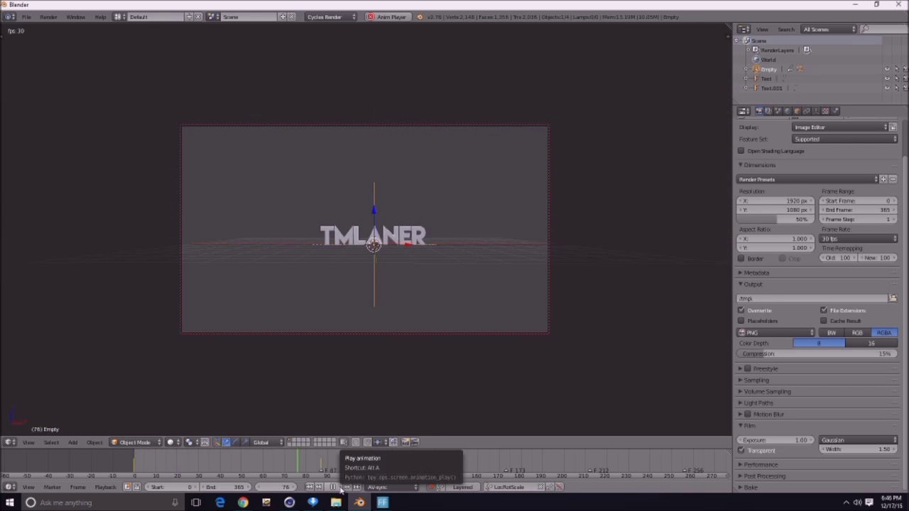
pyautogui.click(340, 489)
pyautogui.moveTo(317, 471); pyautogui.dragTo(321, 471)
pyautogui.press('r')
pyautogui.press('r')
pyautogui.click(470, 241)
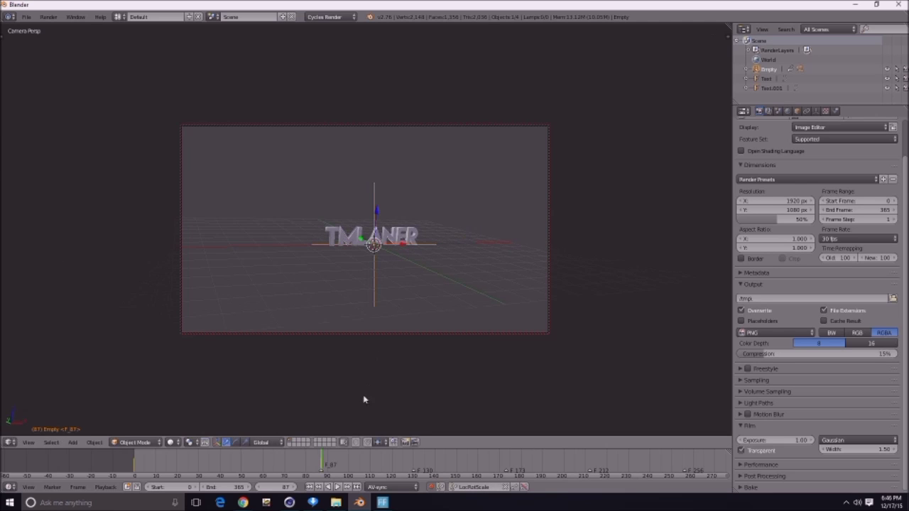
# - Replay the move, return to camera view, and scale the empty down at frame 88 to bring the camera closer
pyautogui.click(310, 487)
pyautogui.click(338, 487)
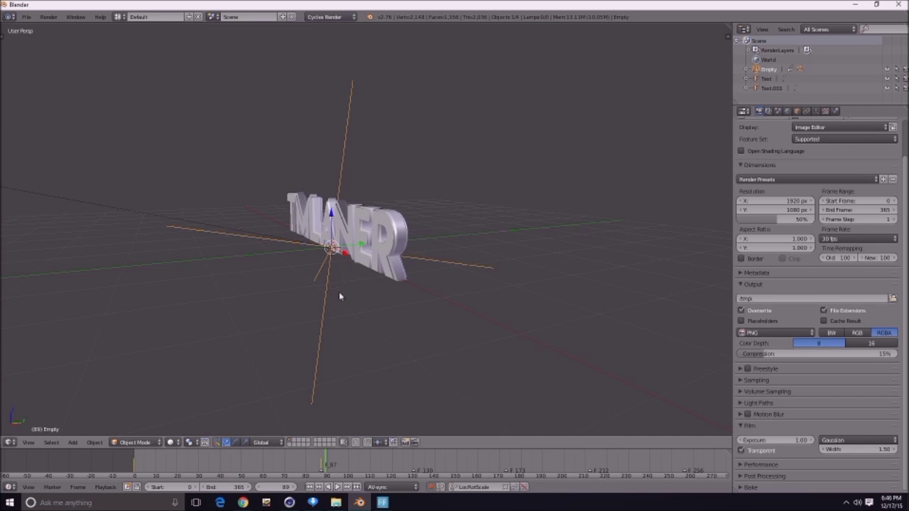
pyautogui.press('KP_0')
pyautogui.moveTo(151, 461); pyautogui.dragTo(324, 468)
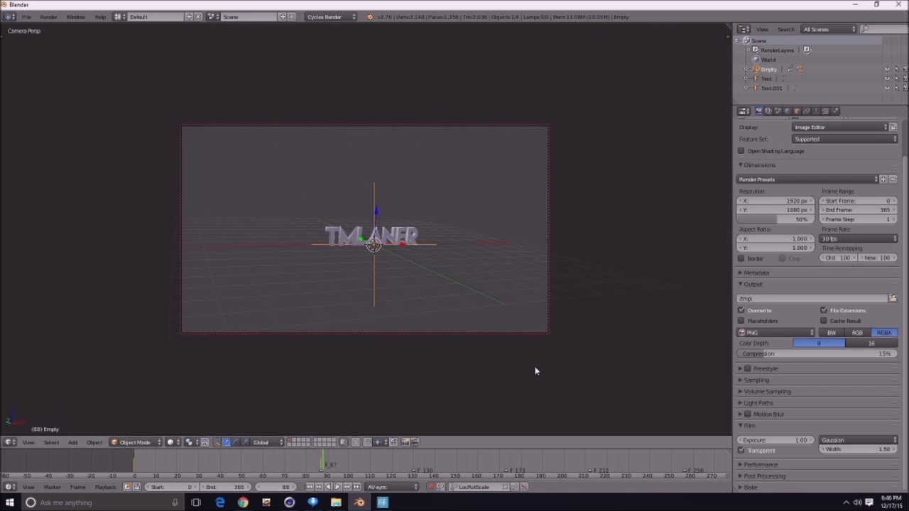
pyautogui.press('s')
pyautogui.click(469, 325)
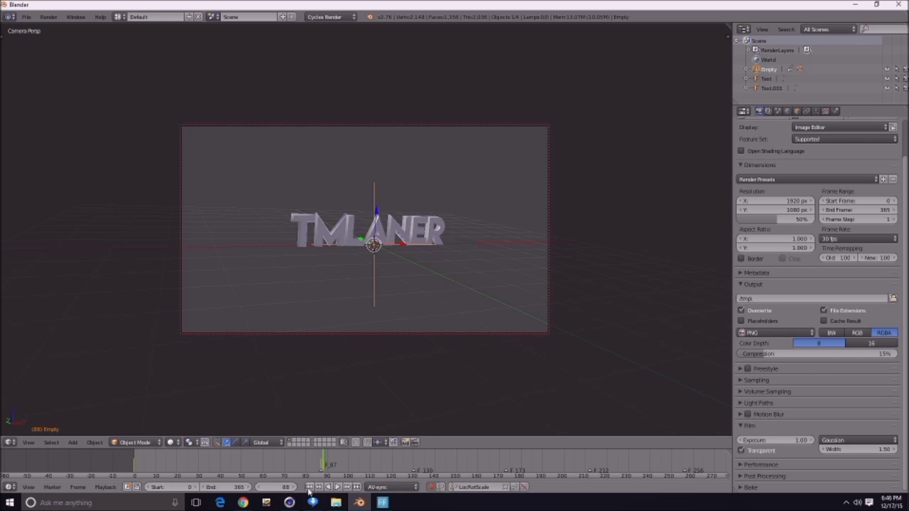
# - Replay the animation from the start, and rotate the empty around the Z axis at the F_130 marker
pyautogui.click(310, 488)
pyautogui.click(337, 487)
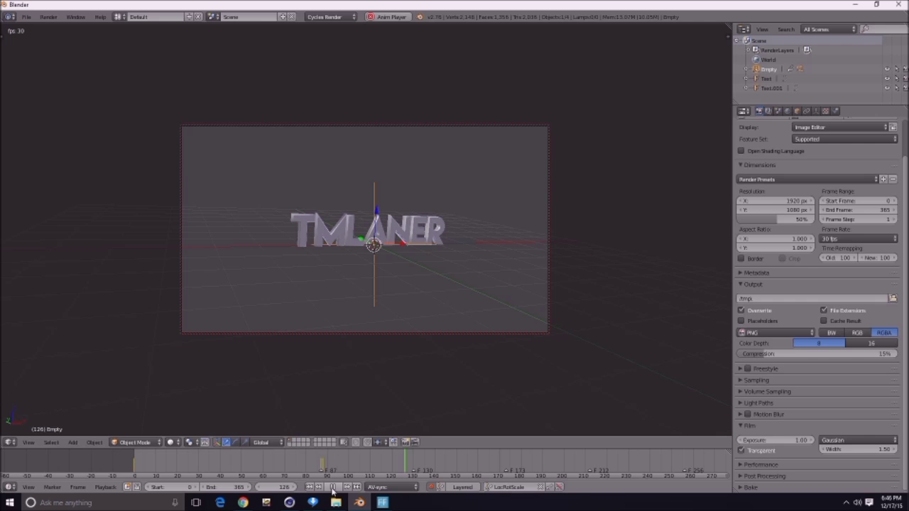
pyautogui.click(332, 489)
pyautogui.moveTo(425, 469); pyautogui.dragTo(413, 469)
pyautogui.press('r')
pyautogui.press('z')
pyautogui.click(462, 347)
# - Replay from frame 77, and rotate the empty freely at the F_173 marker so the R end of the title comes closest
pyautogui.click(299, 461)
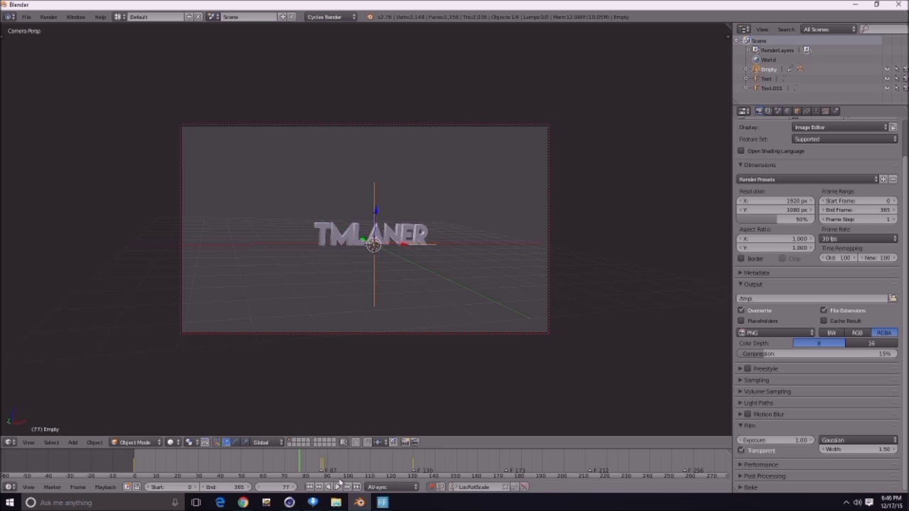
pyautogui.click(338, 487)
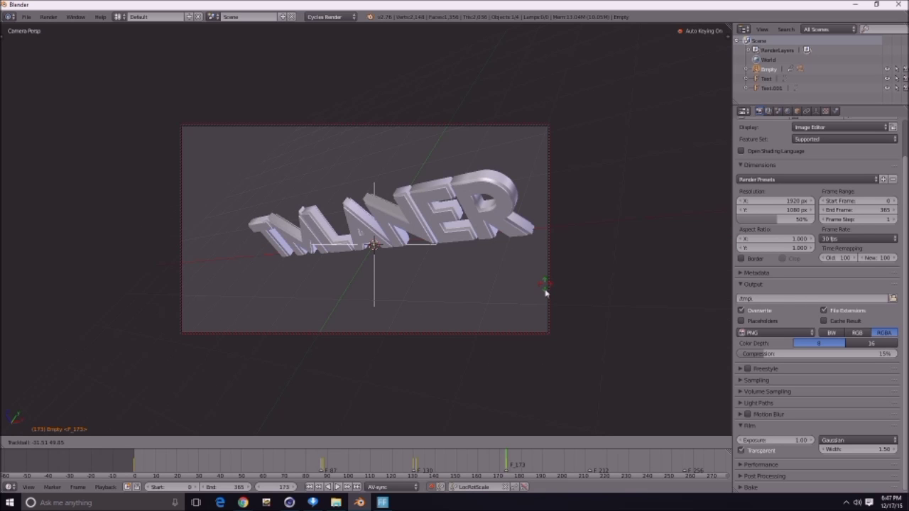
pyautogui.click(545, 311)
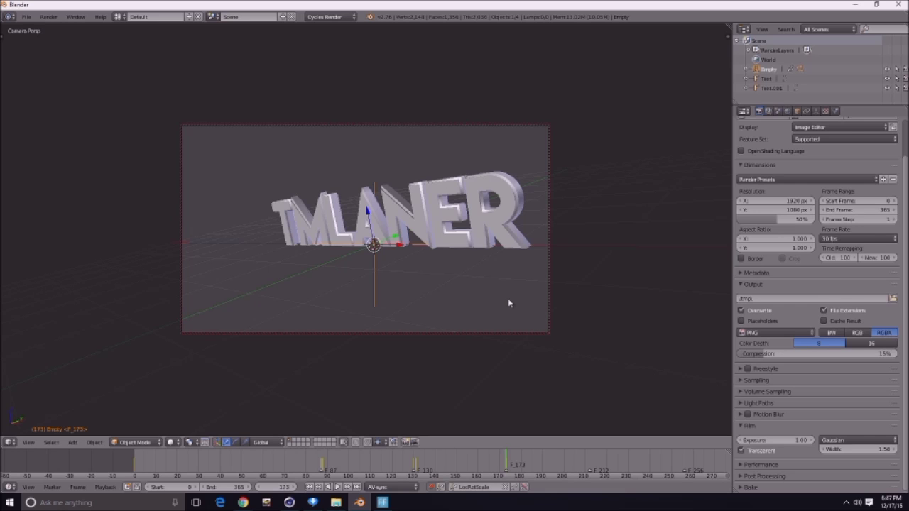
pyautogui.click(508, 469)
pyautogui.press('s')
pyautogui.rightClick(531, 334)
# - Replay from frame 118 and rescale the empty at frame 174
pyautogui.moveTo(388, 473); pyautogui.dragTo(375, 476)
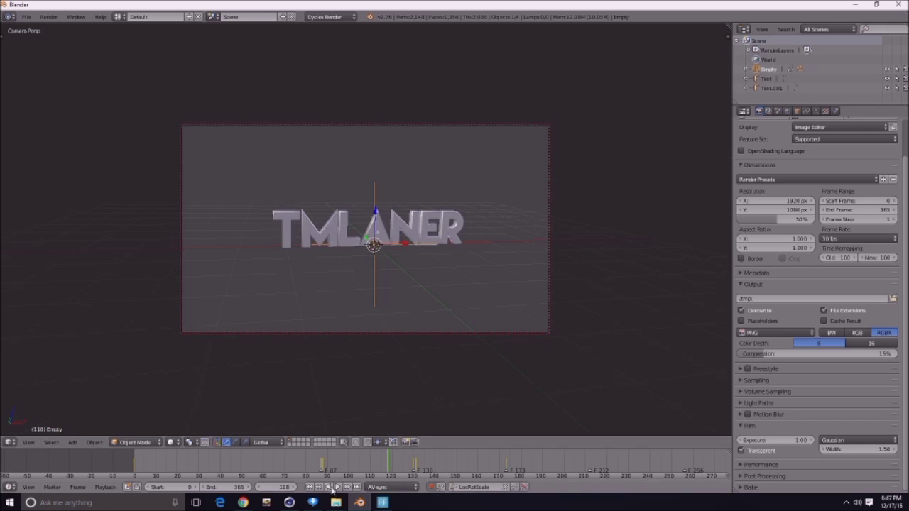
pyautogui.click(336, 488)
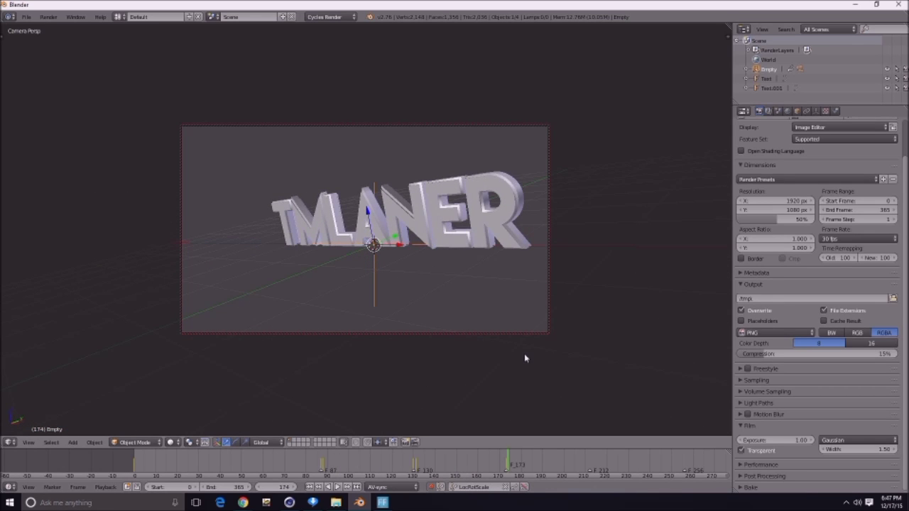
pyautogui.press('s')
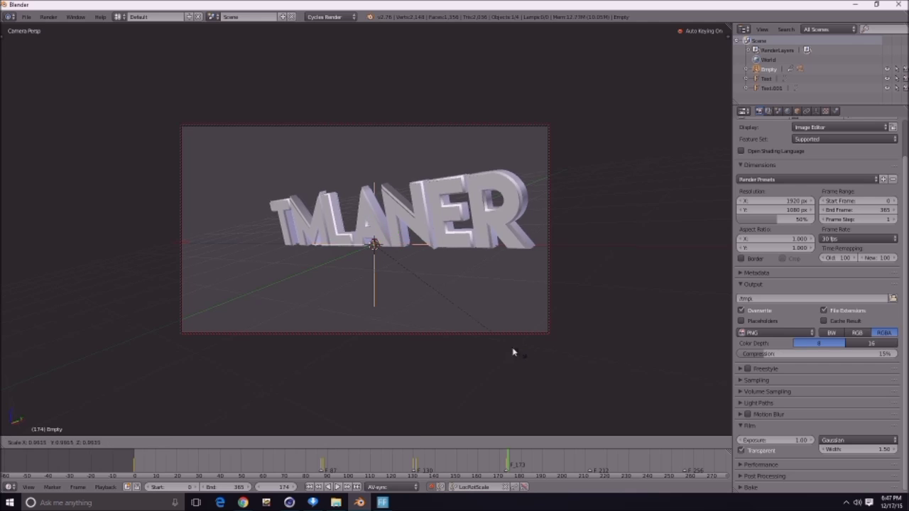
pyautogui.click(579, 395)
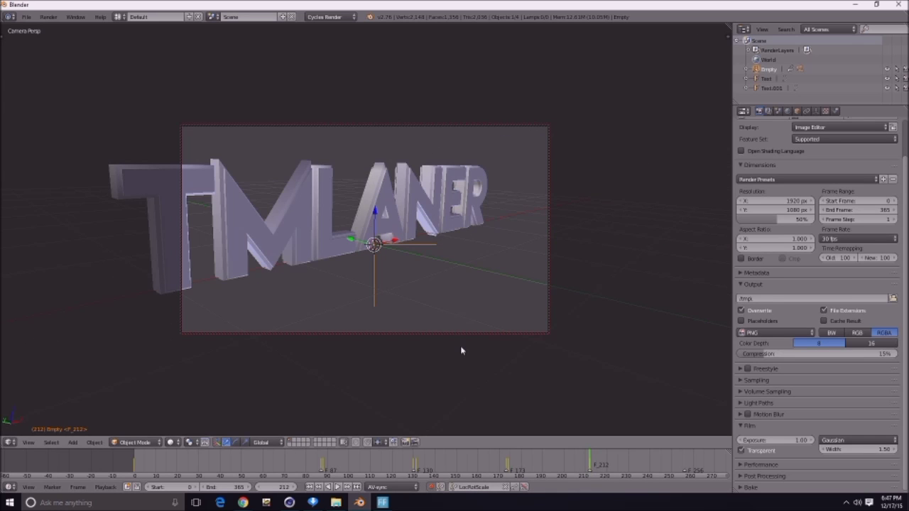
# - Scale the empty down at the F_212 marker, replay the animation, and rescale the empty at frame 213
pyautogui.press('s')
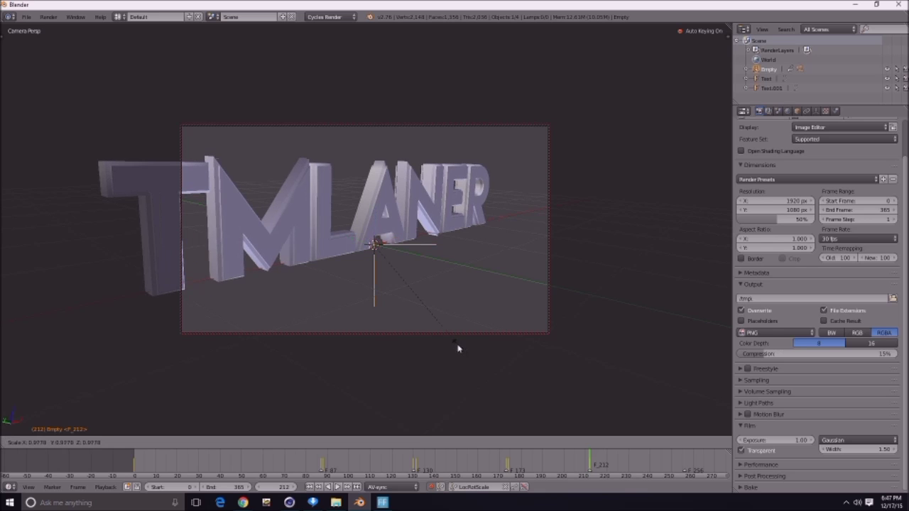
pyautogui.click(454, 329)
pyautogui.click(337, 487)
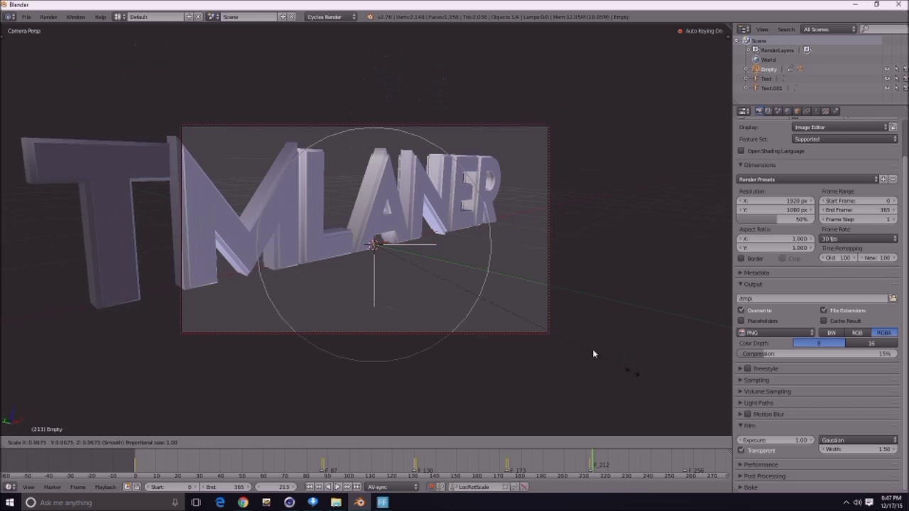
pyautogui.click(588, 359)
# - Scale the empty up slightly at the F_256 marker to move the camera back
pyautogui.click(686, 474)
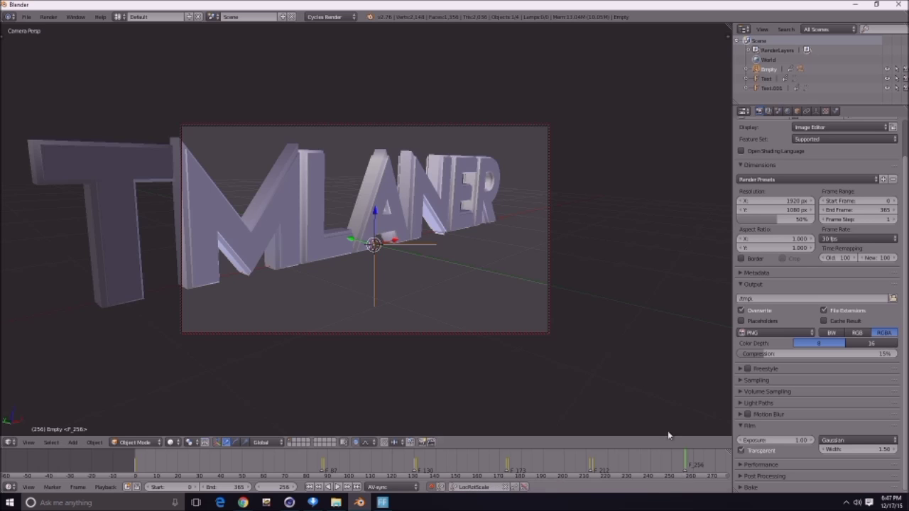
pyautogui.press('s')
pyautogui.click(726, 385)
pyautogui.press('r')
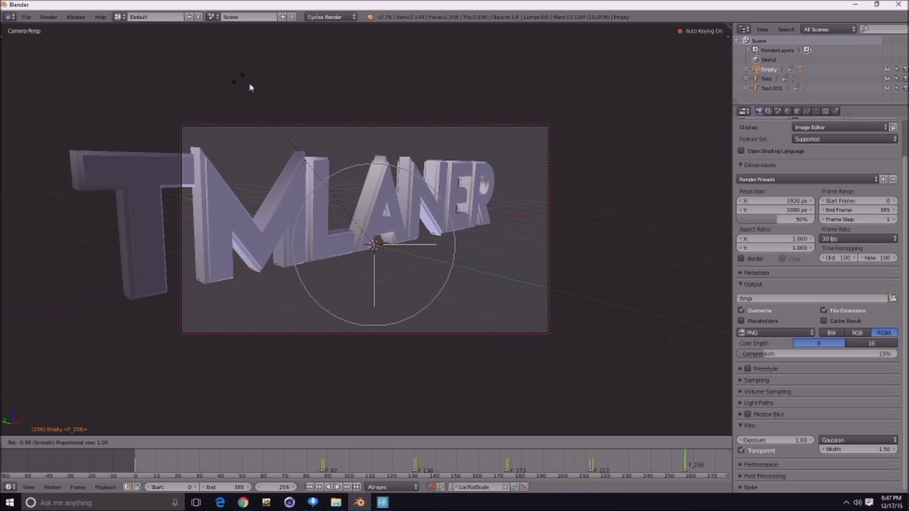
pyautogui.press('r')
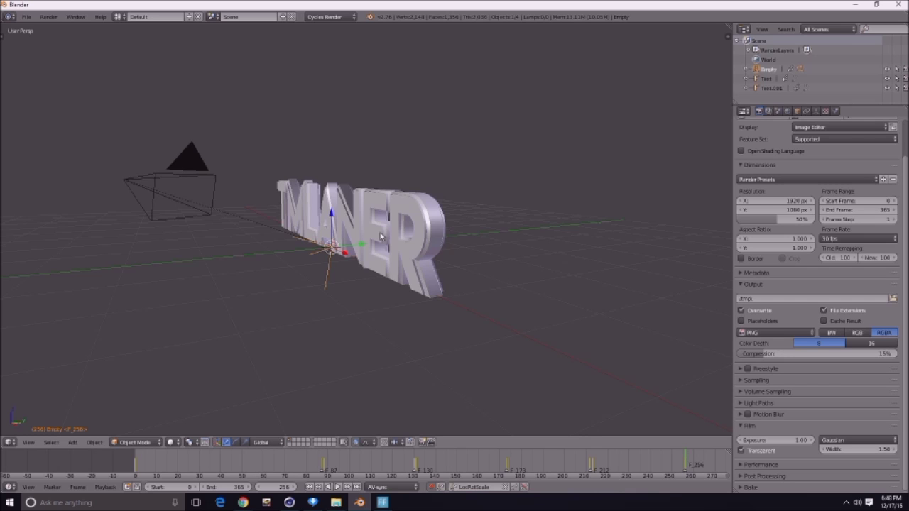
pyautogui.press('r')
pyautogui.press('r')
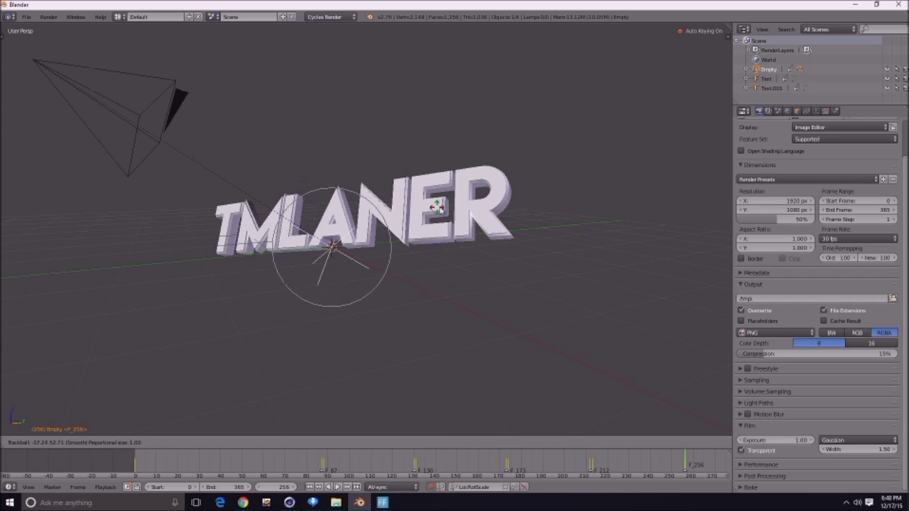
pyautogui.rightClick(435, 208)
# - Select the Text object, leave its edit mode, and return to camera view
pyautogui.click(795, 80)
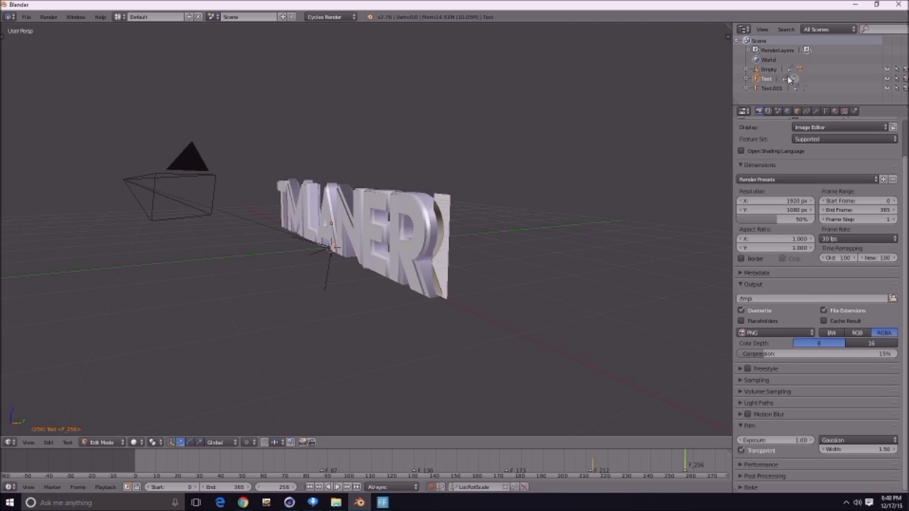
pyautogui.press('Tab')
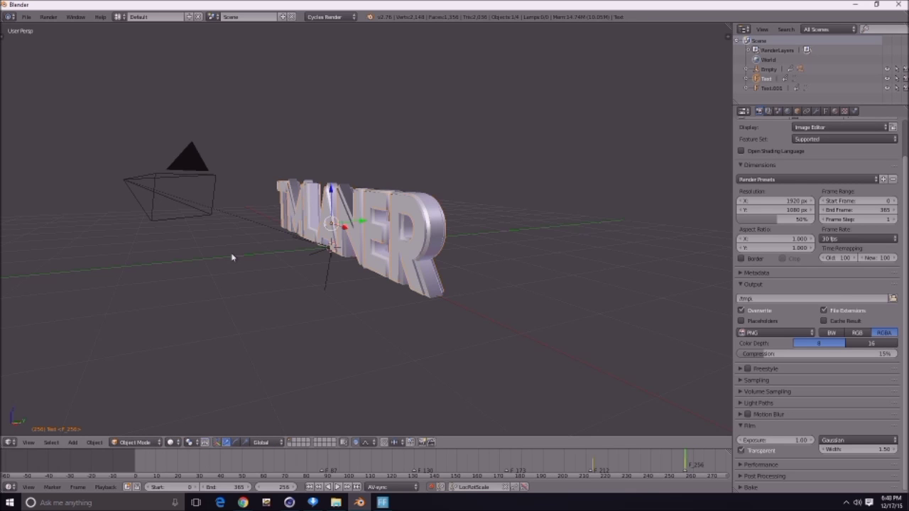
pyautogui.moveTo(232, 256); pyautogui.dragTo(254, 260, button='middle')
pyautogui.press('KP_0')
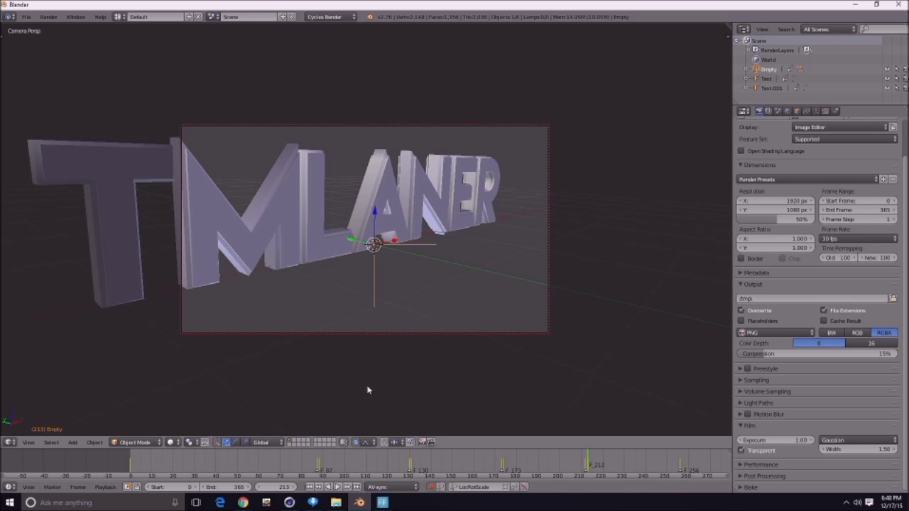
# - Undo the recent changes made at the F_256 marker, going back to the selected empty at frame 213
pyautogui.moveTo(362, 459); pyautogui.dragTo(463, 459)
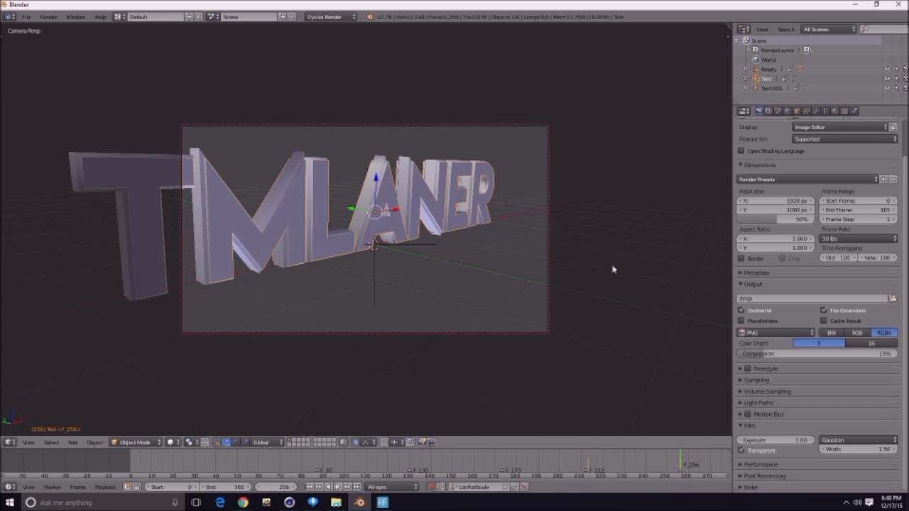
pyautogui.hotkey('ctrl', 'z')
pyautogui.hotkey('ctrl', 'z')
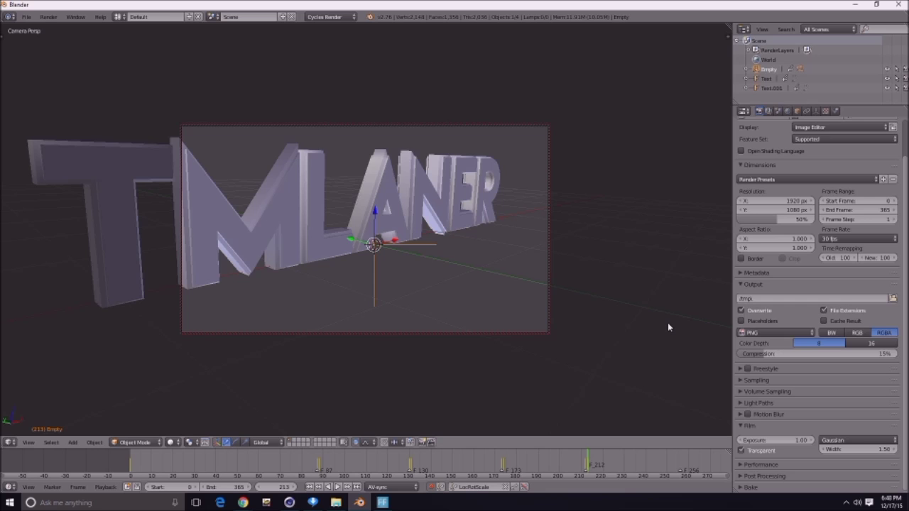
pyautogui.hotkey('ctrl', 'z')
pyautogui.moveTo(528, 465); pyautogui.dragTo(586, 469)
pyautogui.hotkey('alt', 'a')
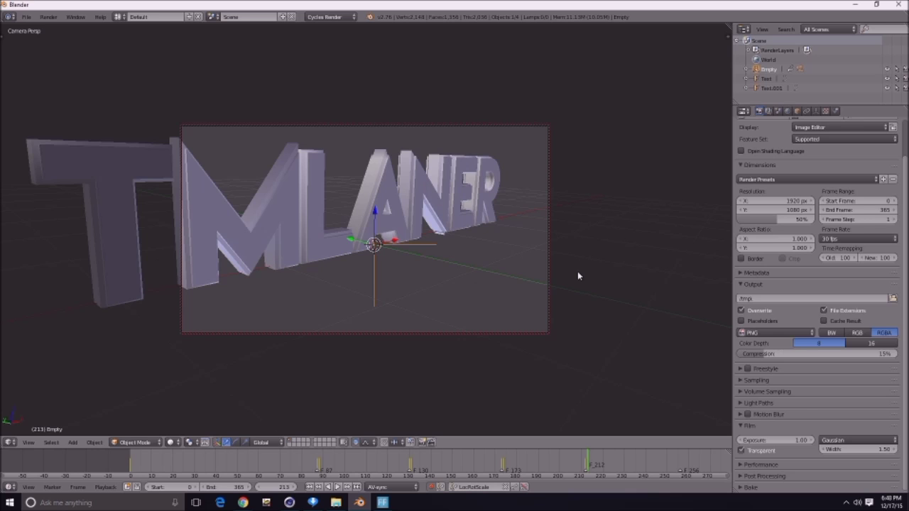
pyautogui.press('s')
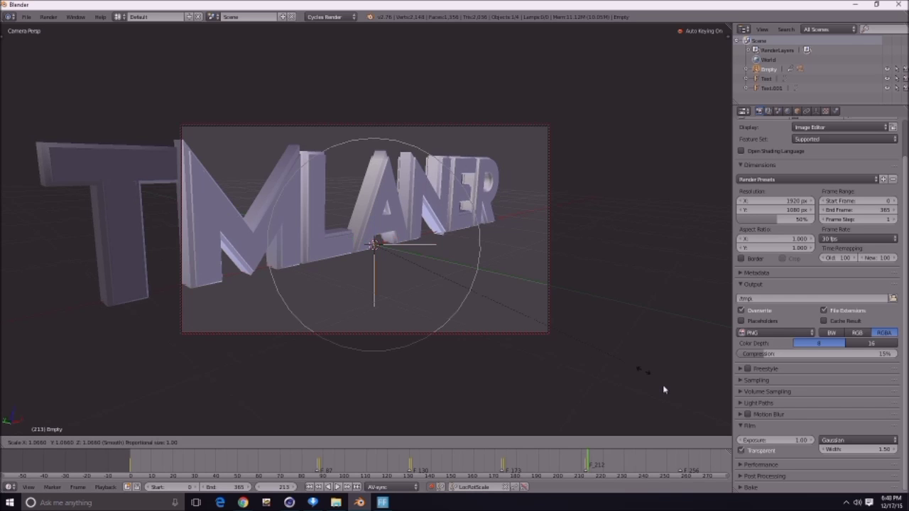
pyautogui.click(37, 399)
# - Replay the animation around the F_212 marker and rescale the empty at frame 213
pyautogui.hotkey('alt', 'a')
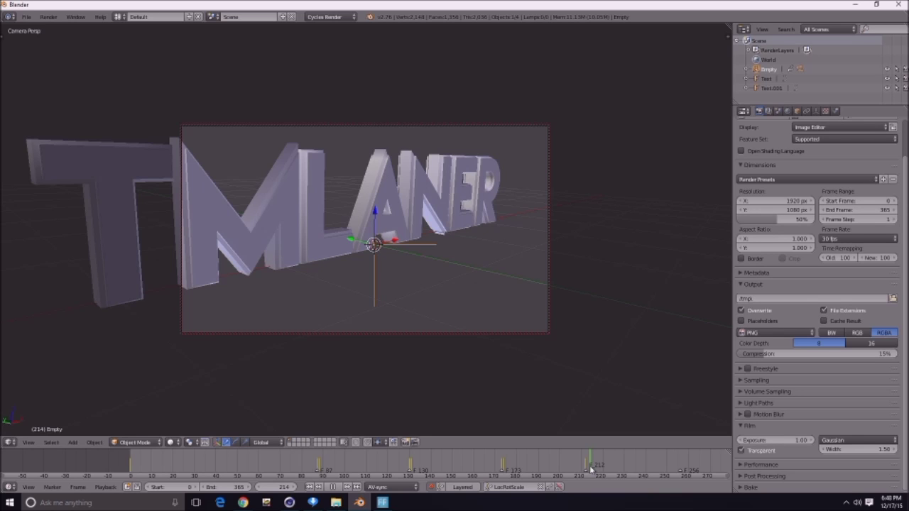
pyautogui.moveTo(591, 470); pyautogui.dragTo(588, 468)
pyautogui.press('s')
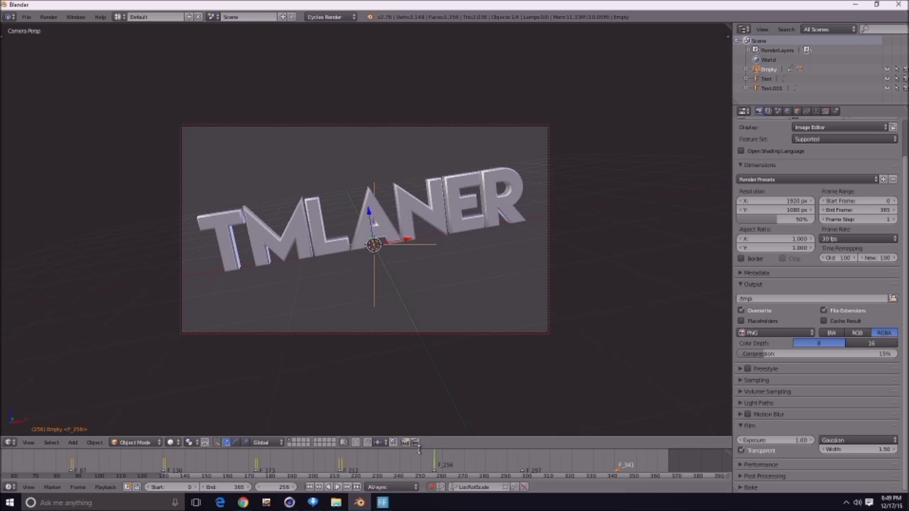
# - Replay the animation from the start and rescale the empty at frame 257, just past the F_256 marker
pyautogui.moveTo(414, 460); pyautogui.dragTo(348, 476)
pyautogui.click(310, 488)
pyautogui.click(337, 488)
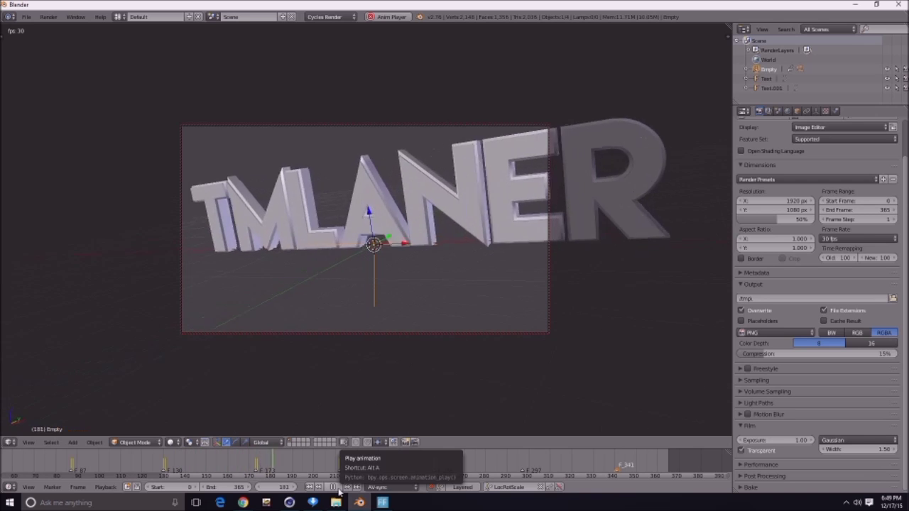
pyautogui.click(335, 487)
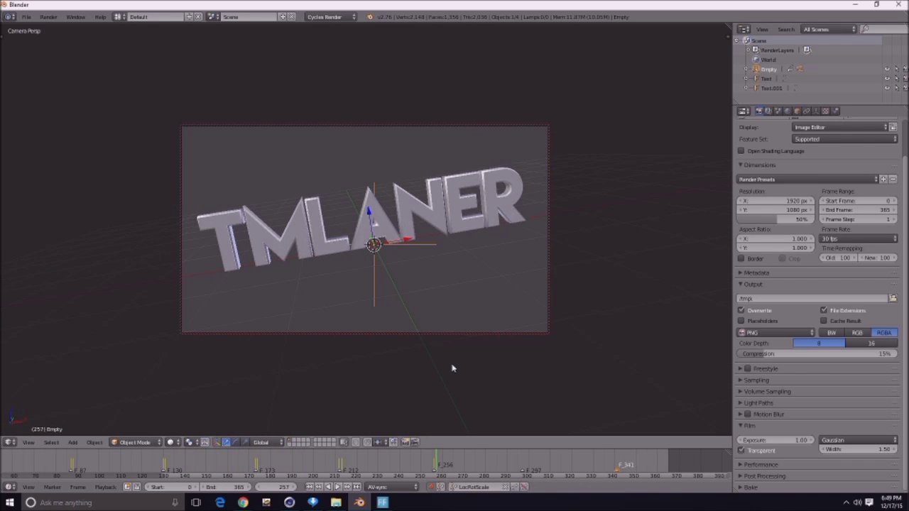
pyautogui.press('s')
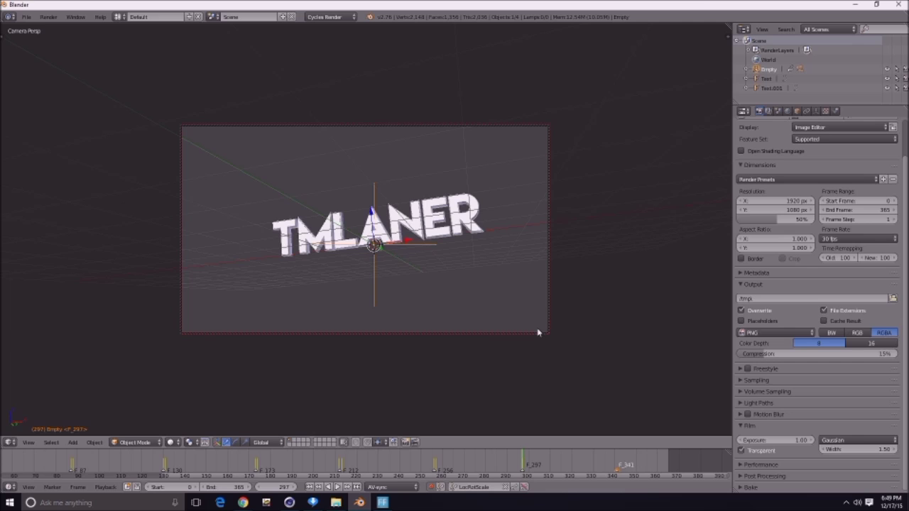
# - Undo the empty's tilt at the F_297 marker, rotate it to a different angle there, and replay the animation
pyautogui.hotkey('ctrl', 'z')
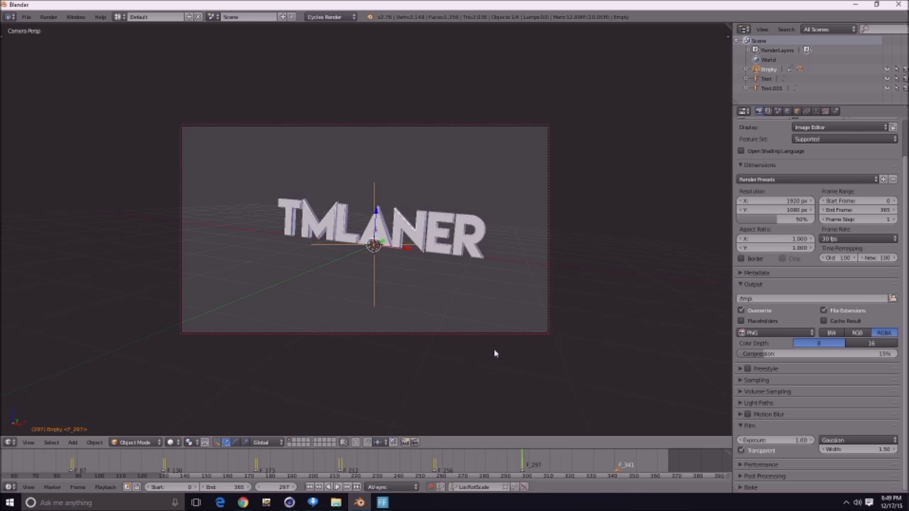
pyautogui.click(336, 487)
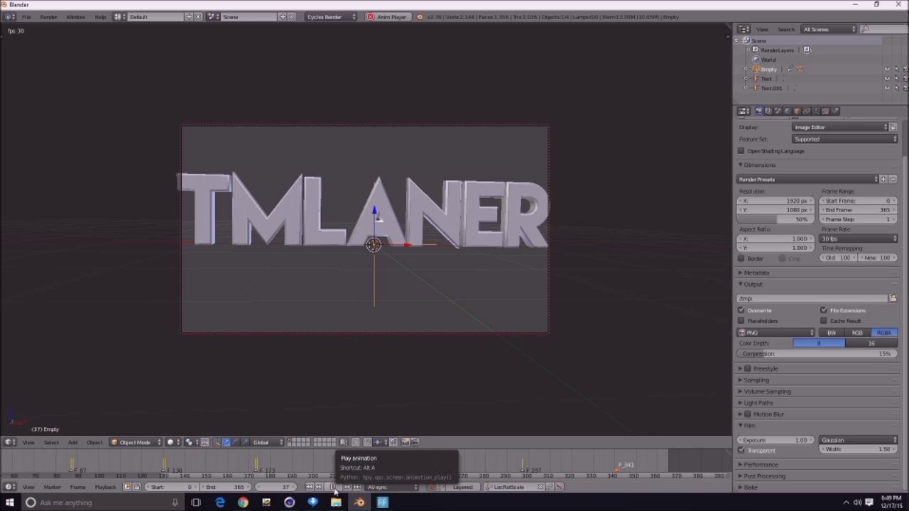
# - At the F_341 marker, scale the empty up by about 1.15 and rotate it around the Z axis
pyautogui.moveTo(503, 462); pyautogui.dragTo(463, 459, button='middle')
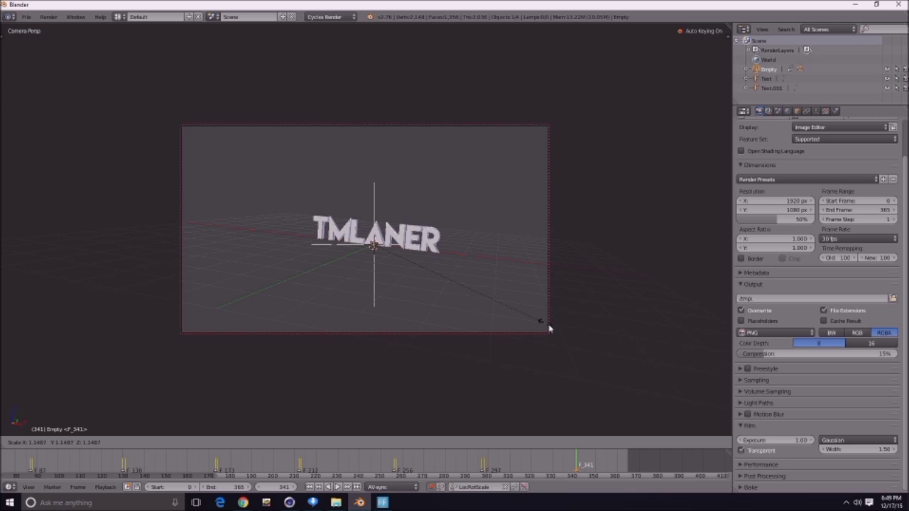
pyautogui.click(550, 328)
pyautogui.press('r')
pyautogui.press('z')
pyautogui.click(572, 328)
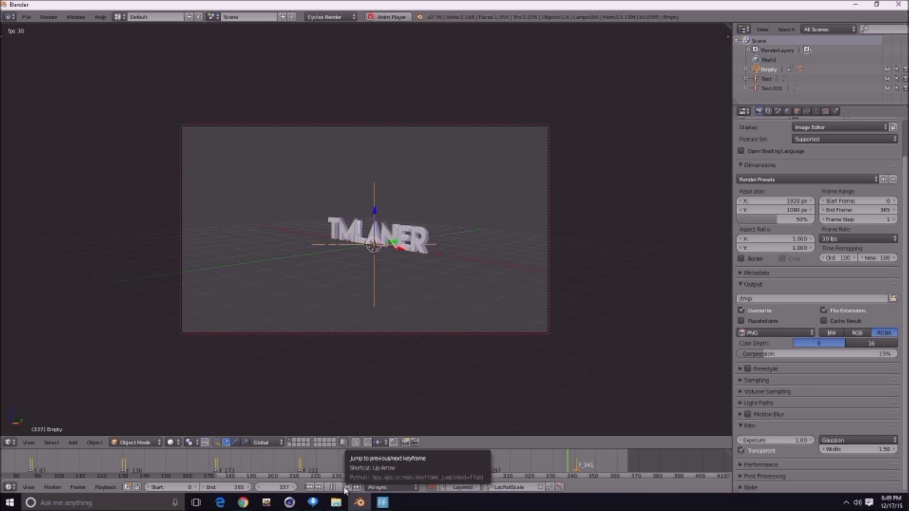
# - At the last frame, trackball-rotate the empty and scale it up to move the camera back, and replay the animation
pyautogui.click(348, 488)
pyautogui.press('r')
pyautogui.press('r')
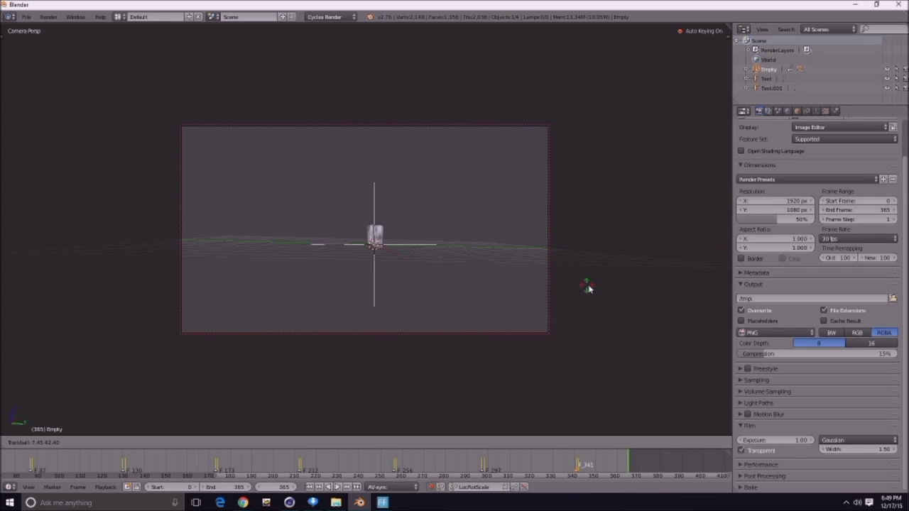
pyautogui.click(589, 289)
pyautogui.press('s')
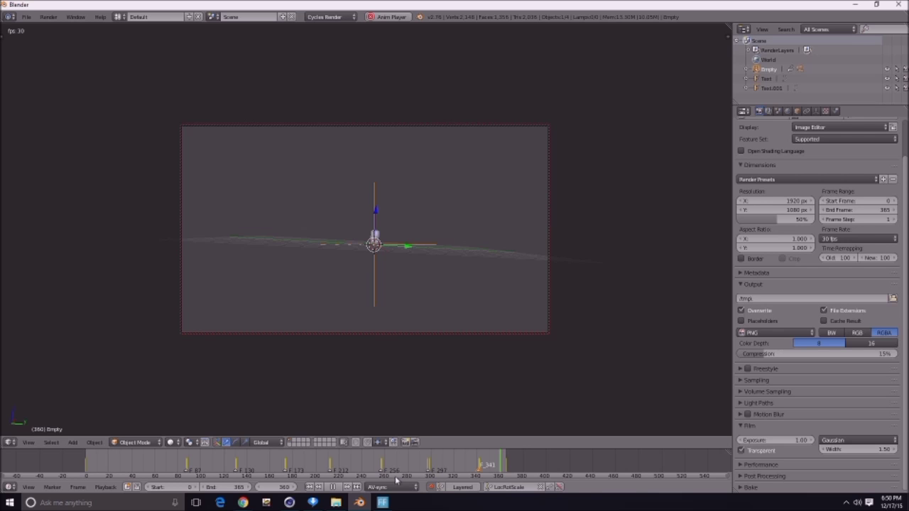
pyautogui.click(333, 488)
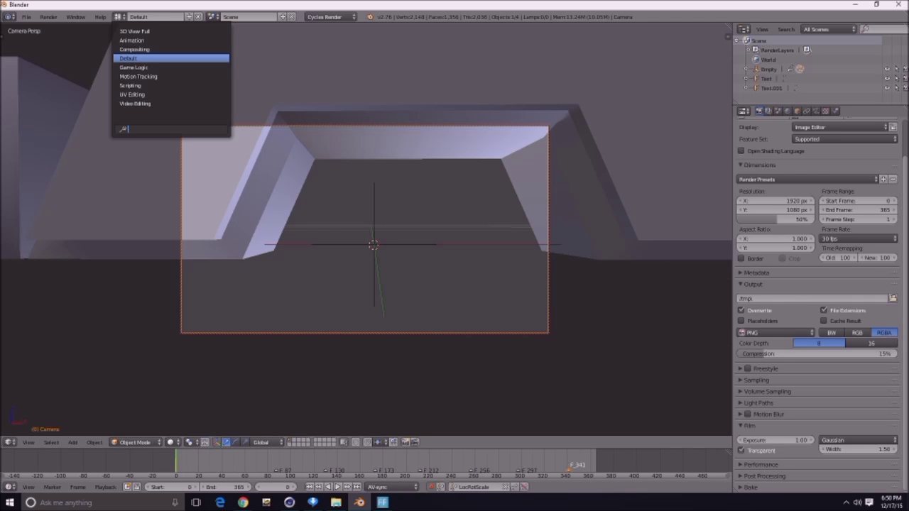
# - Switch to the Video Editing layout and select the camera's X Euler Rotation channel under LocRotScale
pyautogui.click(135, 103)
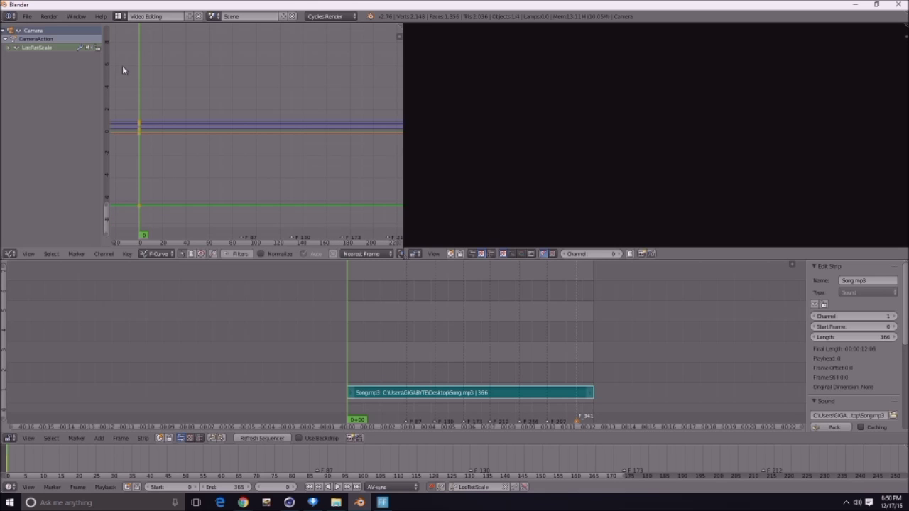
pyautogui.click(8, 47)
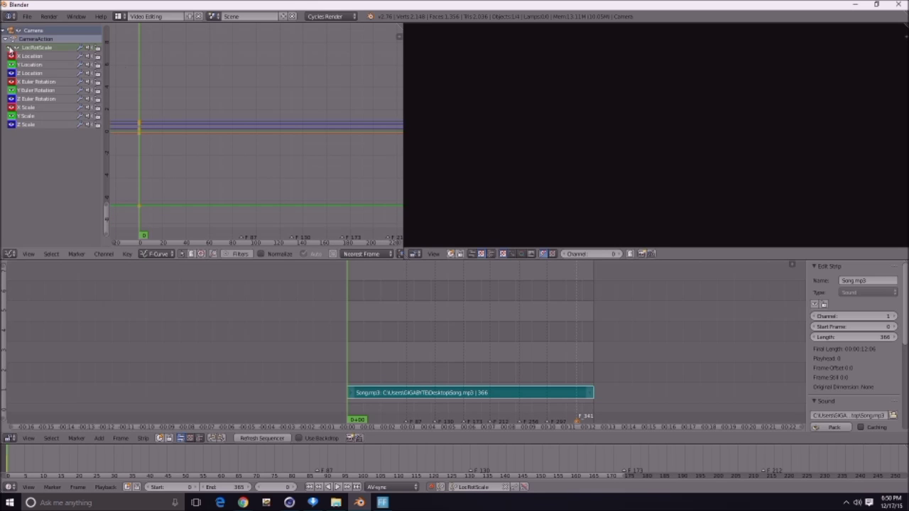
pyautogui.click(41, 83)
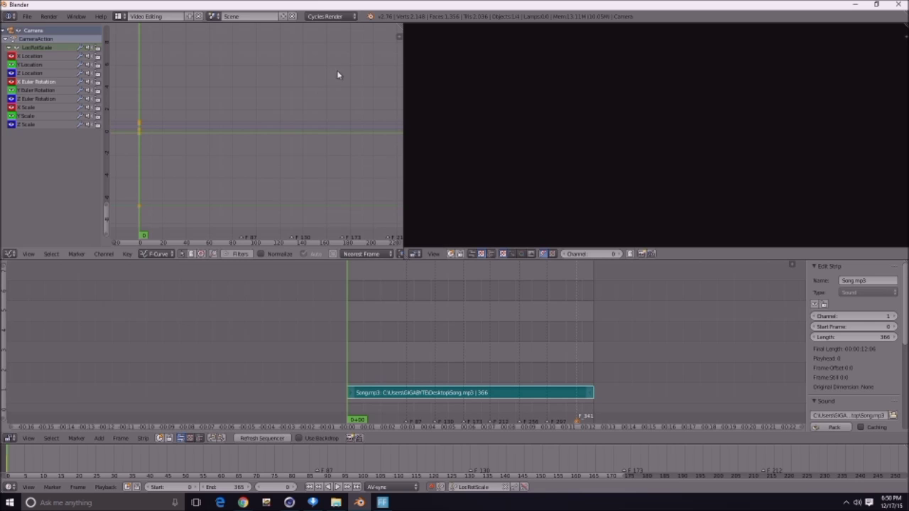
# - Add a Noise modifier to the camera's X Euler Rotation curve
pyautogui.press('n')
pyautogui.scroll(-2, 341, 142)
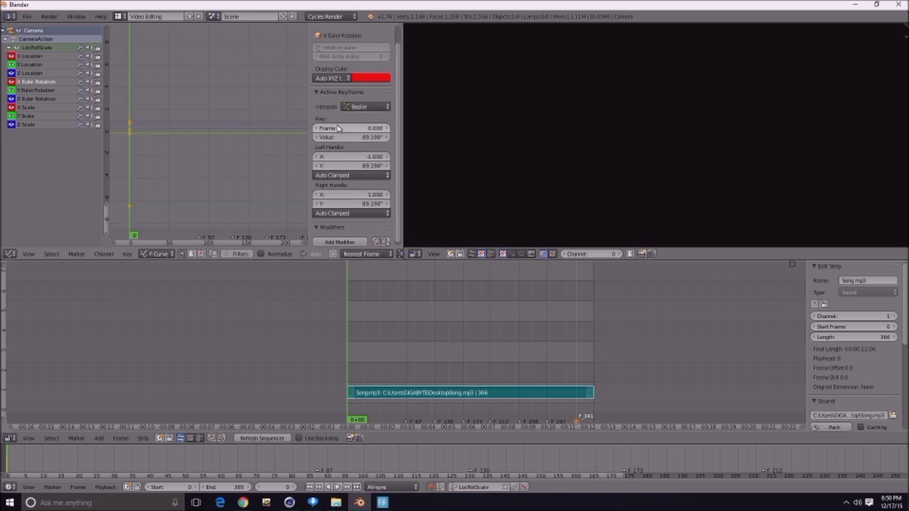
pyautogui.click(339, 239)
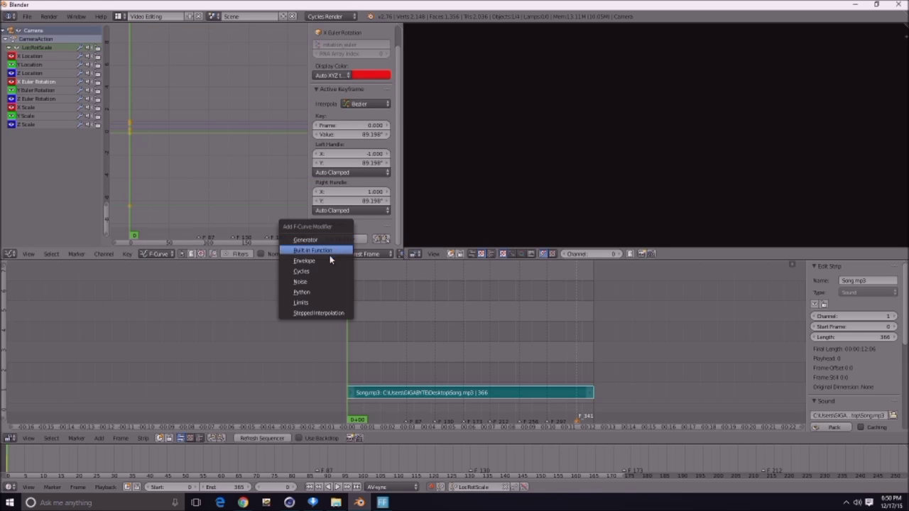
pyautogui.click(313, 284)
pyautogui.scroll(-5, 358, 206)
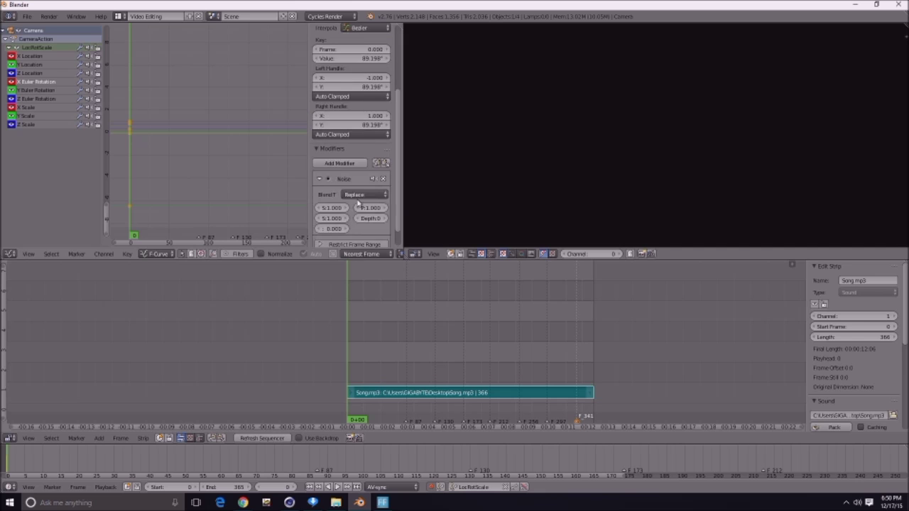
# - Set the strength of the X Euler Rotation noise to 0.03
pyautogui.click(334, 198)
pyautogui.press('BackSpace')
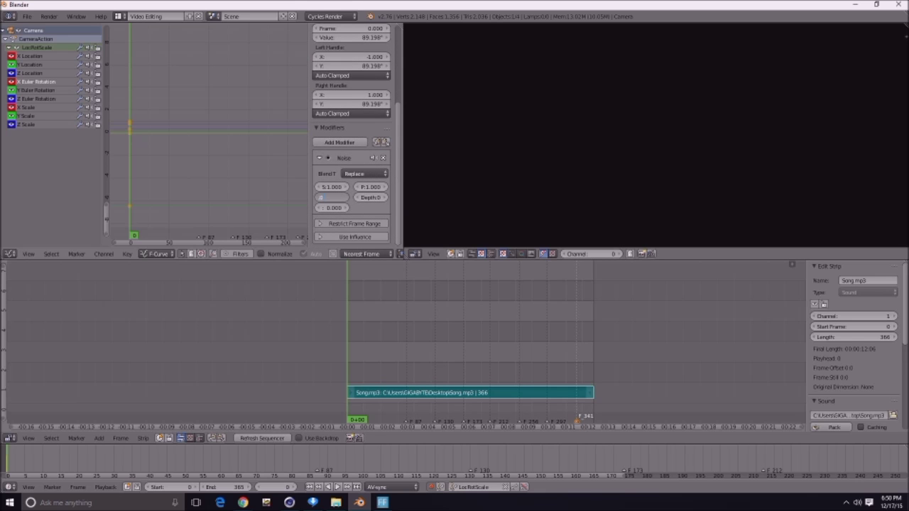
pyautogui.write('.03')
pyautogui.press('Return')
# - Enlarge the graph editor and set the scale of the X Euler Rotation noise to 10
pyautogui.moveTo(369, 260); pyautogui.dragTo(371, 399)
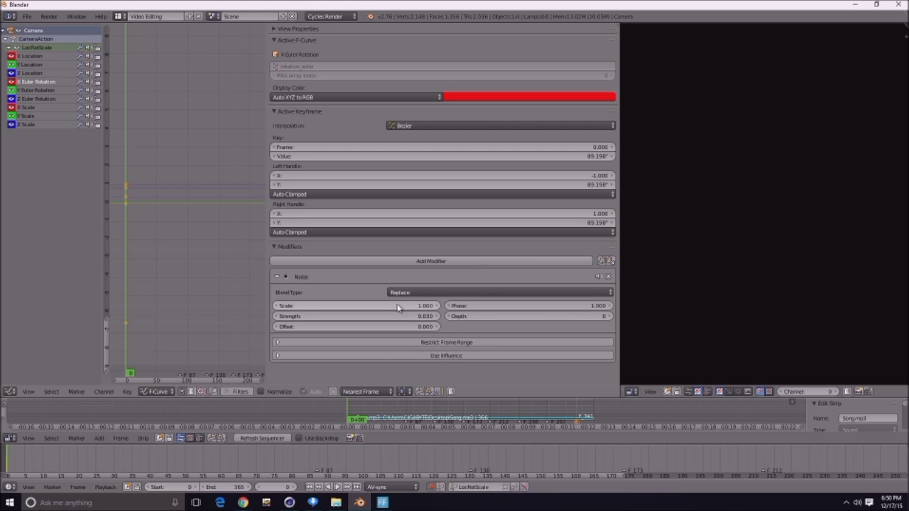
pyautogui.moveTo(397, 307); pyautogui.dragTo(496, 308)
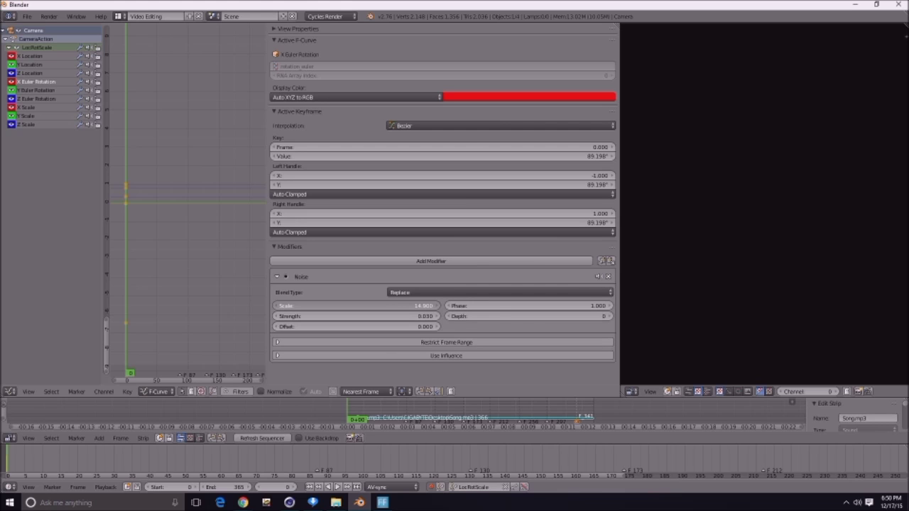
pyautogui.click(398, 307)
pyautogui.write('10')
pyautogui.press('Return')
pyautogui.scroll(-5, 213, 238)
pyautogui.scroll(-10, 209, 249)
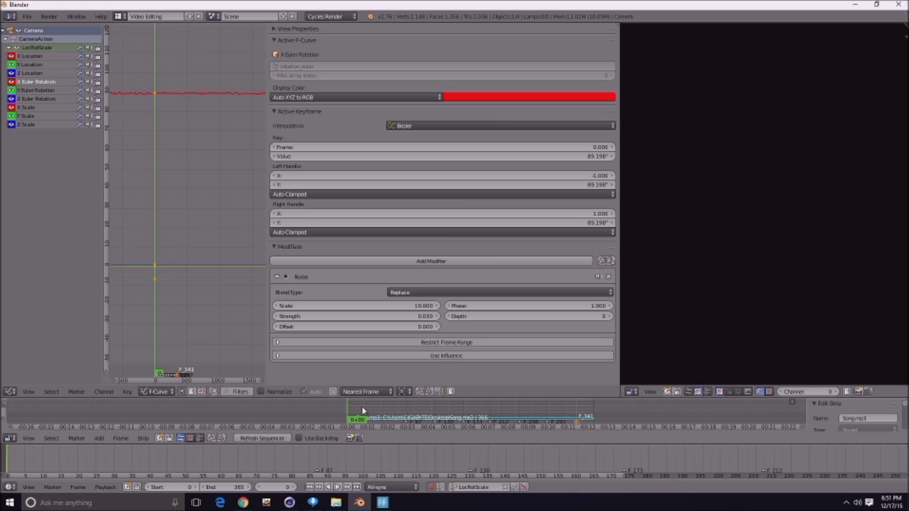
# - Add a Noise modifier to the camera's Y Euler Rotation curve
pyautogui.click(43, 91)
pyautogui.click(429, 261)
pyautogui.click(369, 310)
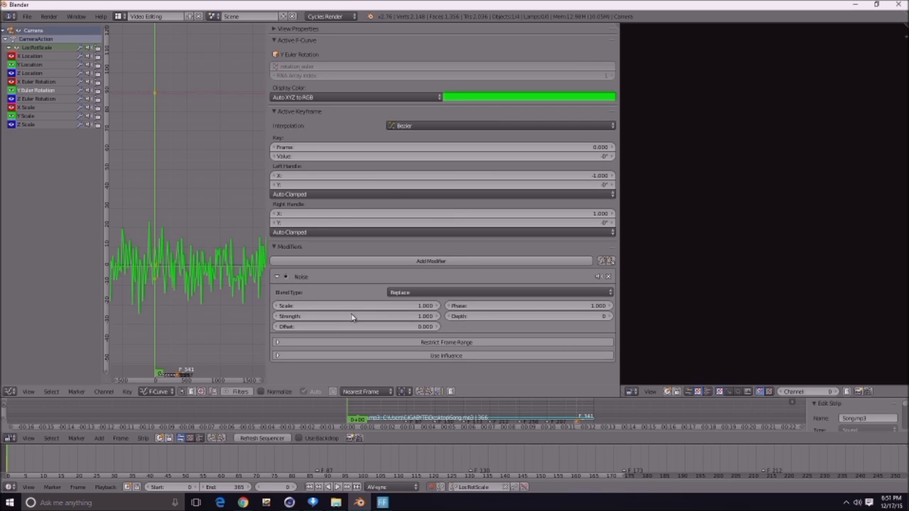
# - Set the Y Euler Rotation noise strength to 0.03 and raise its scale
pyautogui.click(351, 317)
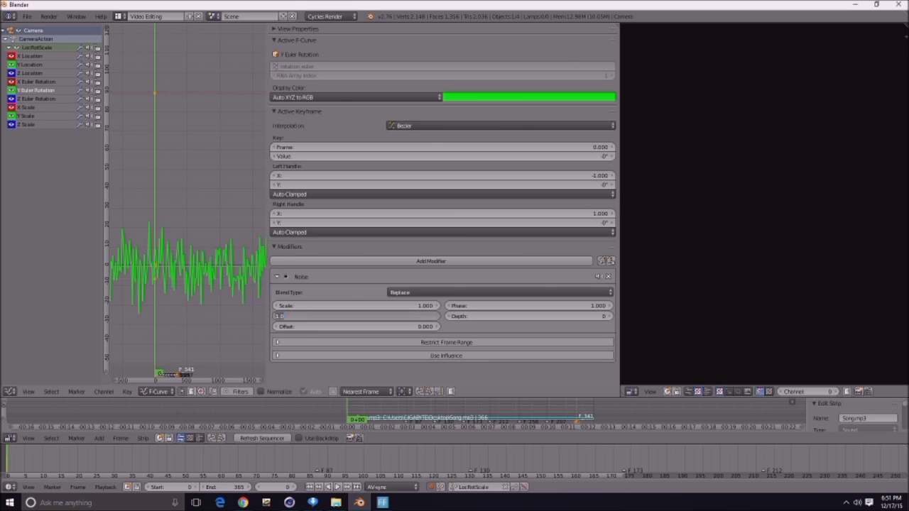
pyautogui.write('0')
pyautogui.click(148, 249)
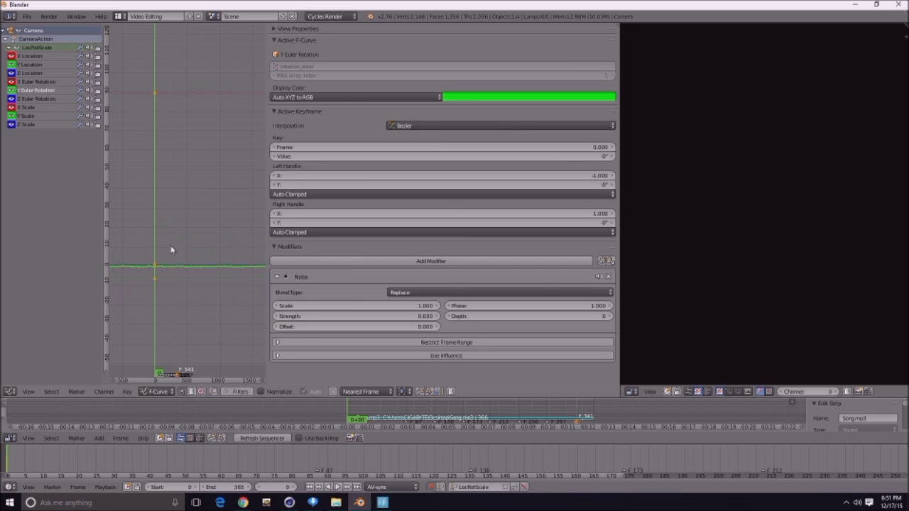
pyautogui.moveTo(327, 307); pyautogui.dragTo(391, 308)
# - Add a Noise modifier to the camera's Z Euler Rotation curve
pyautogui.click(46, 98)
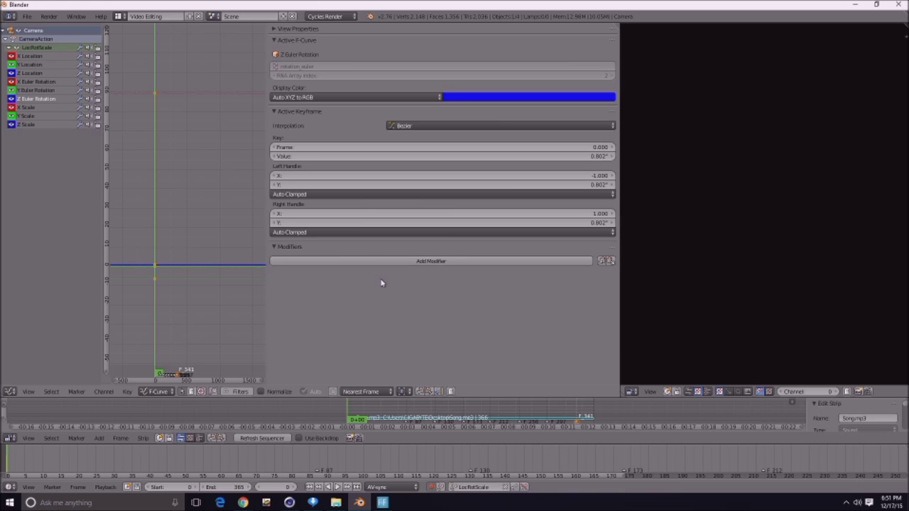
pyautogui.click(370, 261)
pyautogui.click(357, 264)
# - Set the Z Euler Rotation noise to a scale of 10 and a strength of 0.03
pyautogui.click(338, 305)
pyautogui.write('10')
pyautogui.click(168, 250)
pyautogui.click(295, 318)
pyautogui.press('BackSpace')
pyautogui.write('0.03')
pyautogui.press('Return')
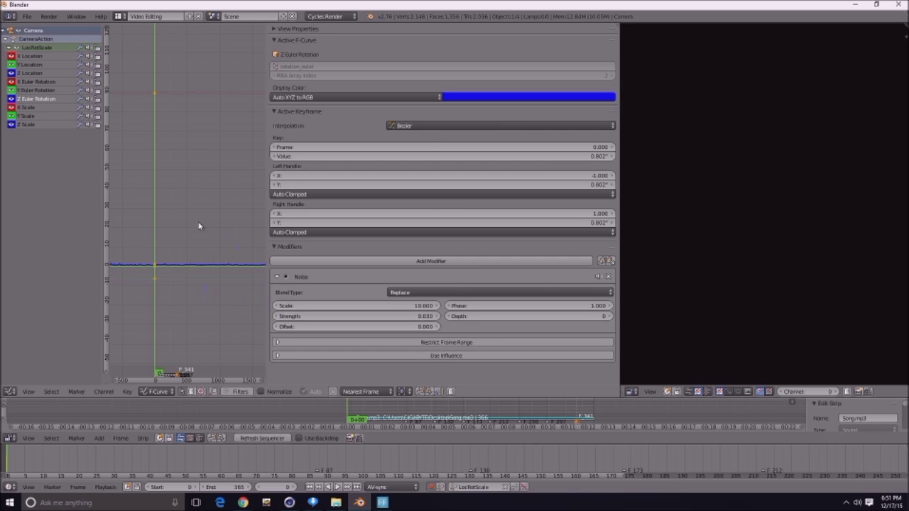
# - Return to the Default layout and play the animation to review the camera shake
pyautogui.click(121, 16)
pyautogui.click(146, 59)
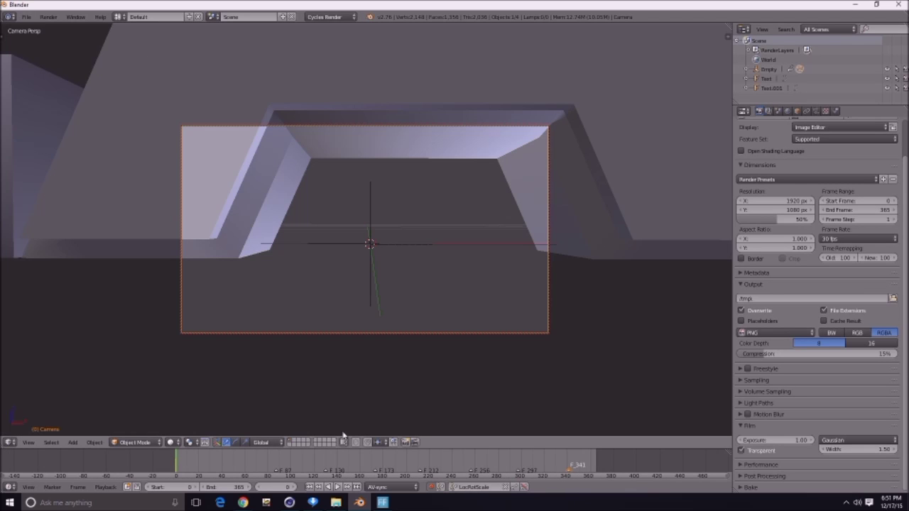
pyautogui.click(337, 487)
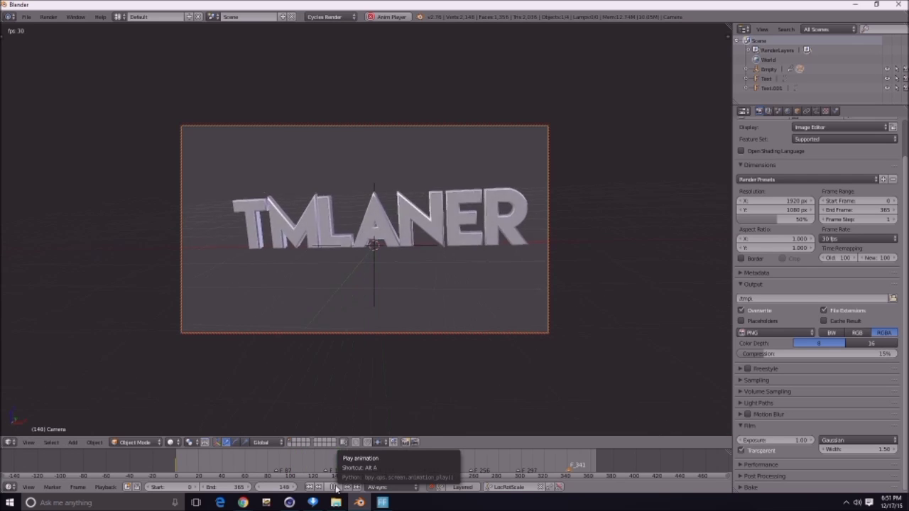
# - Render frame 162 and darken the green emission color of Text.001's Material.002
pyautogui.press('F12')
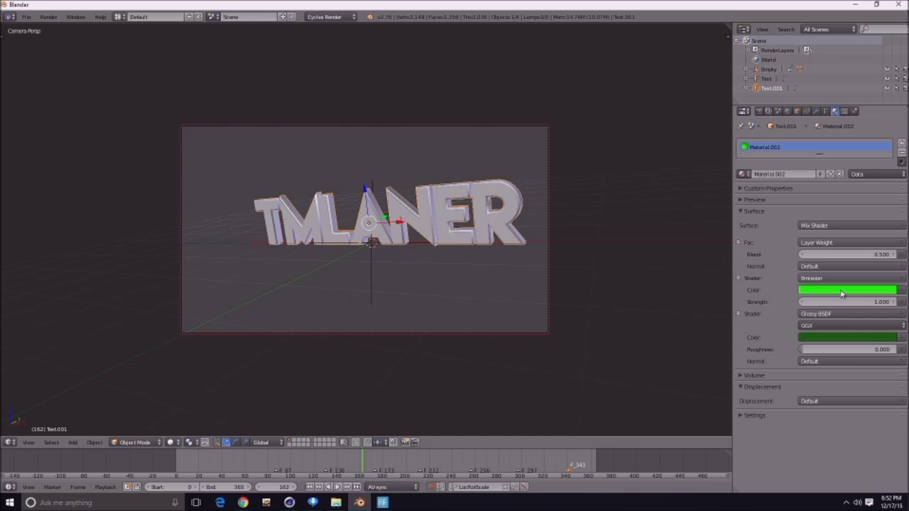
pyautogui.click(842, 293)
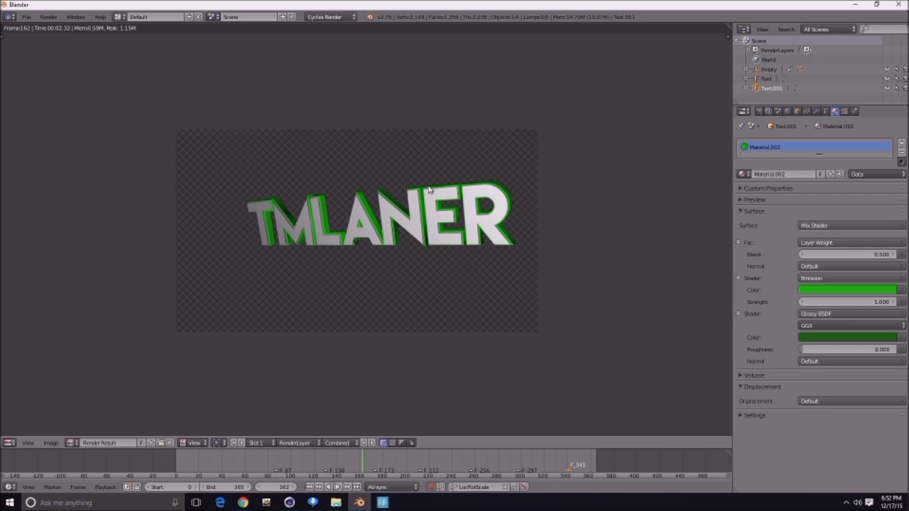
# - Close the render, create a second scene without the text objects, and name it bg
pyautogui.press('Escape')
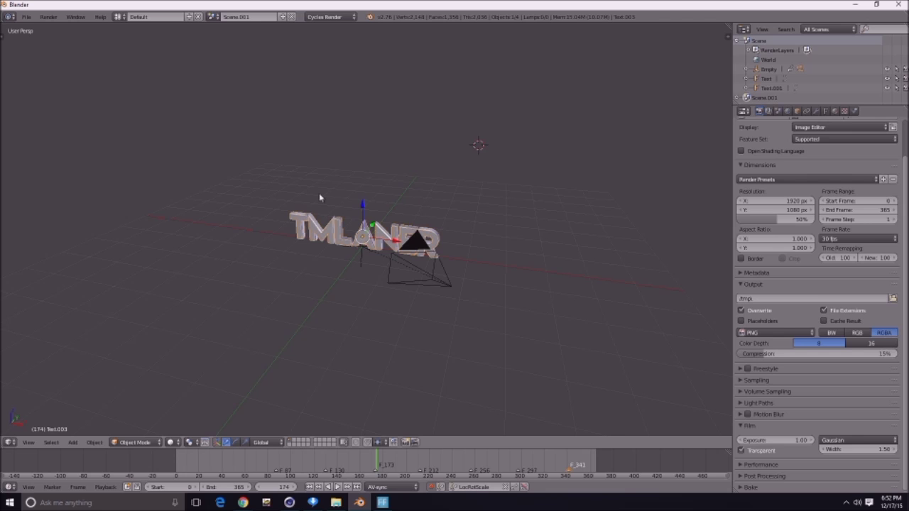
pyautogui.press('b')
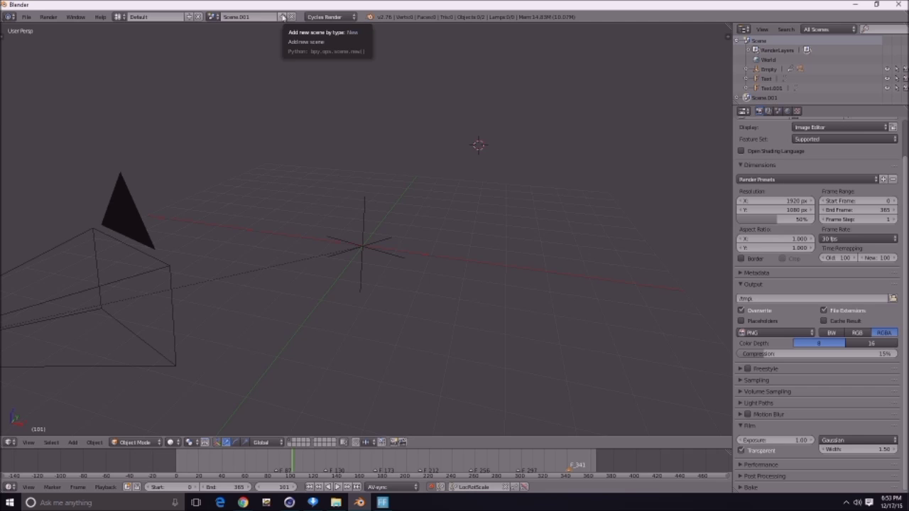
pyautogui.click(185, 84)
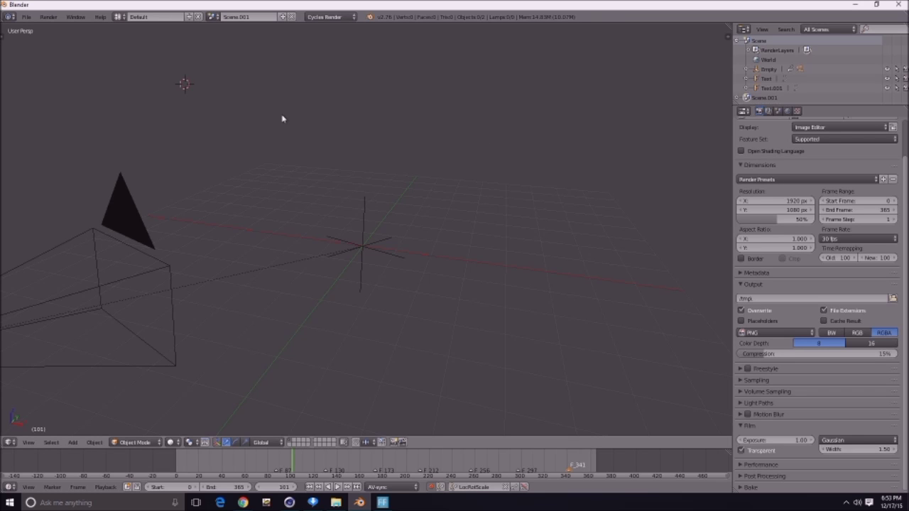
pyautogui.moveTo(286, 119); pyautogui.dragTo(290, 31, button='middle')
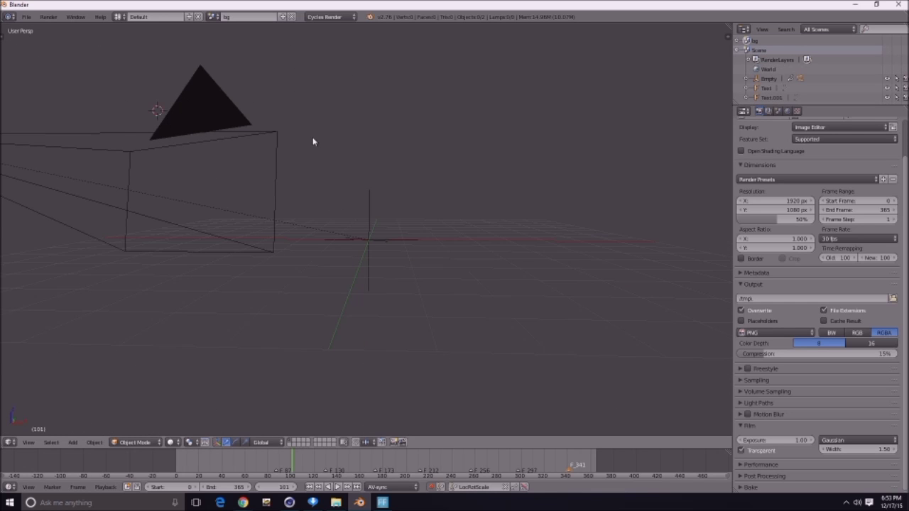
pyautogui.moveTo(314, 141); pyautogui.dragTo(268, 160, button='middle')
pyautogui.scroll(-2, 211, 215)
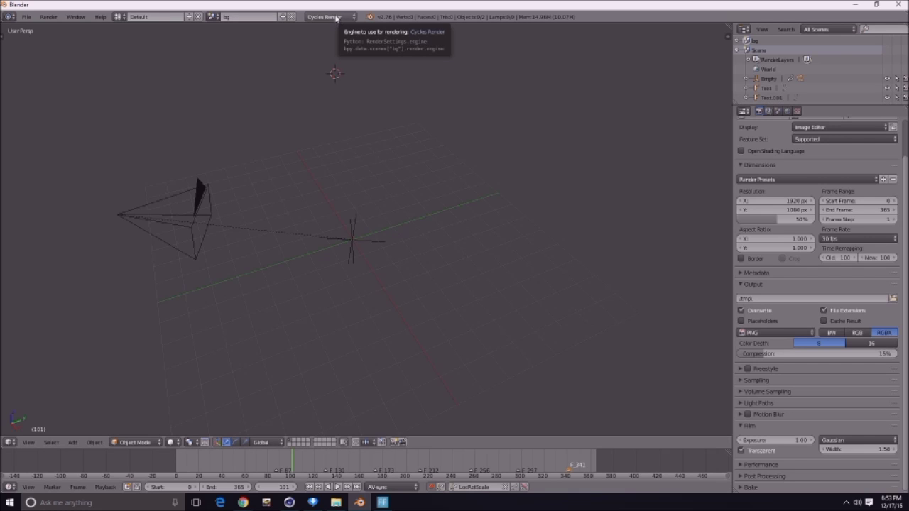
# - Switch the bg scene's render engine to Blender Render and reset the 3D cursor to the world origin
pyautogui.click(338, 18)
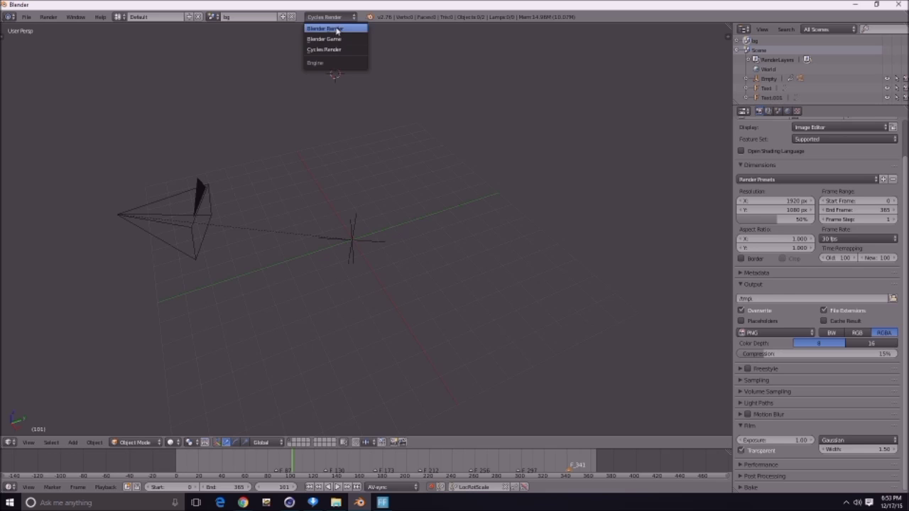
pyautogui.click(337, 29)
pyautogui.moveTo(241, 304); pyautogui.dragTo(417, 273, button='middle')
pyautogui.scroll(-4, 416, 273)
pyautogui.moveTo(306, 274); pyautogui.dragTo(226, 270, button='middle')
pyautogui.hotkey('shift', 'c')
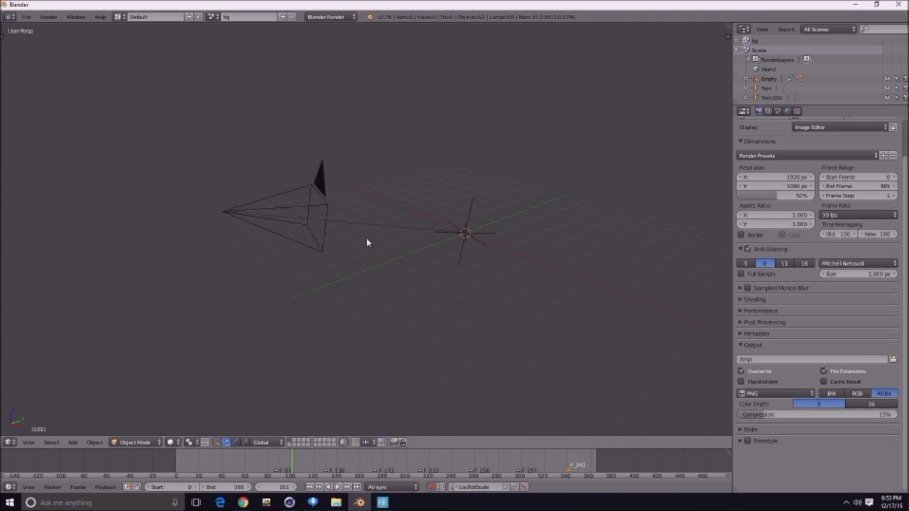
# - Open the bg scene's world settings and lower the horizon color's brightness
pyautogui.moveTo(367, 238); pyautogui.dragTo(329, 256, button='middle')
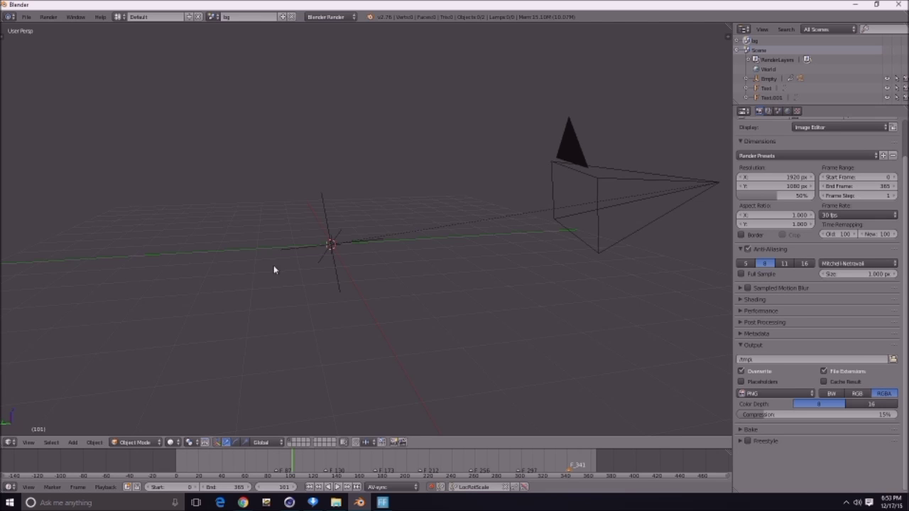
pyautogui.moveTo(274, 265); pyautogui.dragTo(257, 259, button='middle')
pyautogui.click(787, 112)
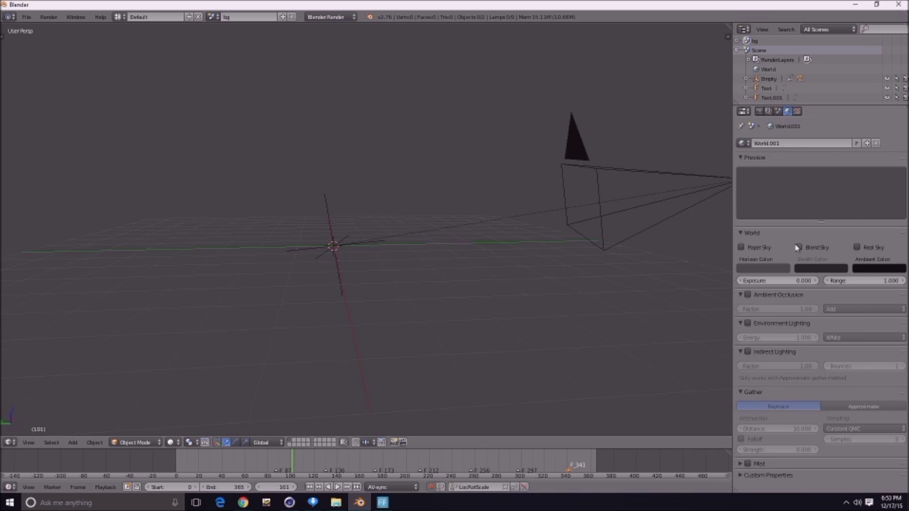
pyautogui.click(787, 269)
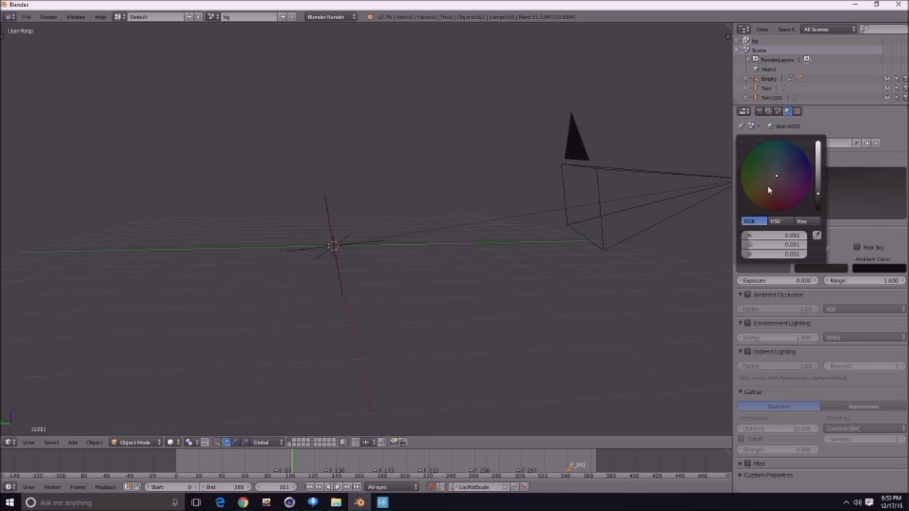
pyautogui.moveTo(819, 194); pyautogui.dragTo(820, 206)
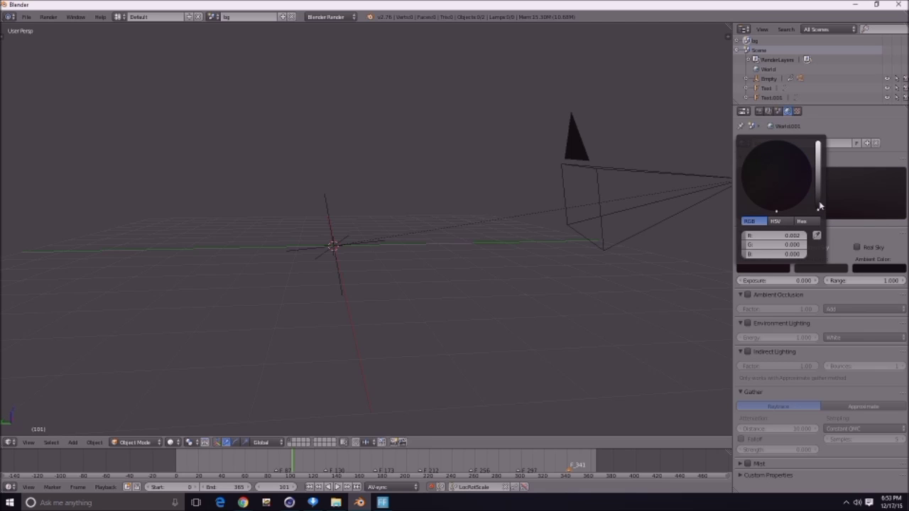
pyautogui.moveTo(820, 206); pyautogui.dragTo(819, 200)
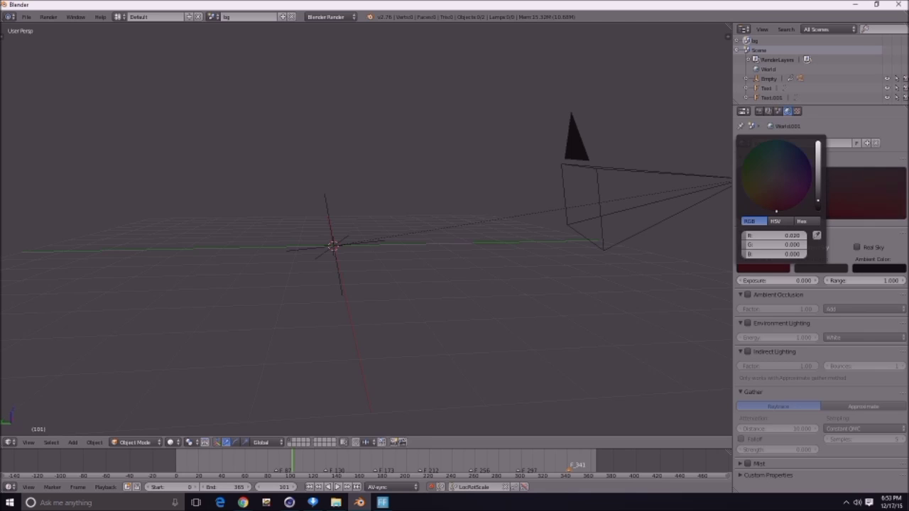
# - Set the horizon color's red, green and blue values to 1
pyautogui.click(794, 245)
pyautogui.write('1')
pyautogui.press('Return')
pyautogui.click(796, 237)
pyautogui.write('1')
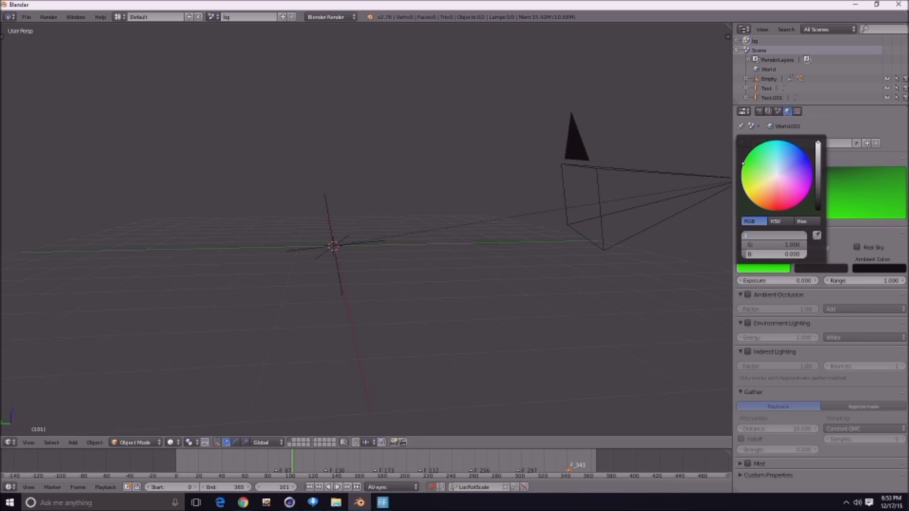
pyautogui.press('Return')
pyautogui.click(784, 256)
pyautogui.write('1')
pyautogui.press('Return')
# - Darken the horizon color to pure black and enable Blend Sky
pyautogui.click(819, 201)
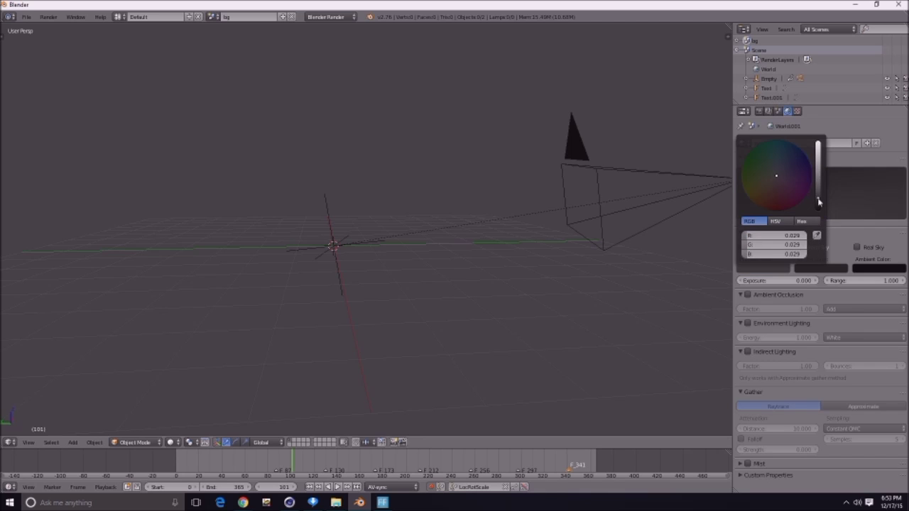
pyautogui.moveTo(819, 199); pyautogui.dragTo(819, 211)
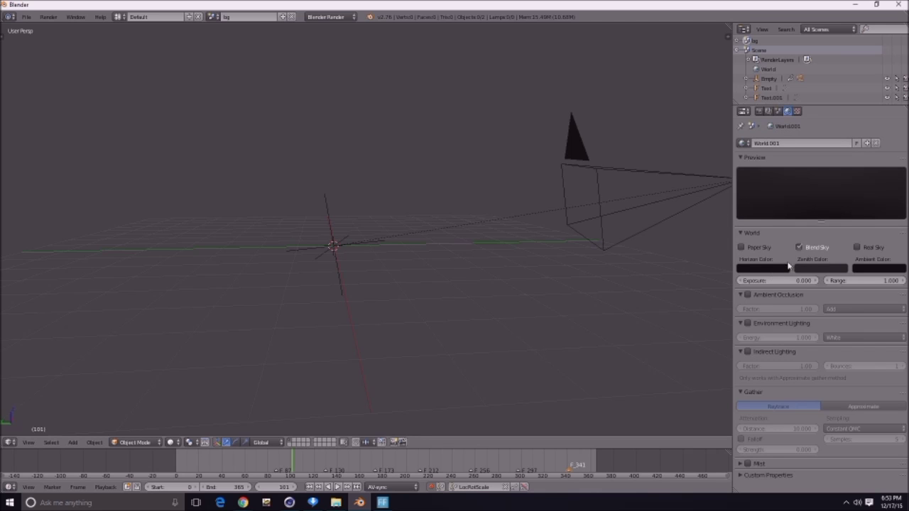
pyautogui.click(760, 270)
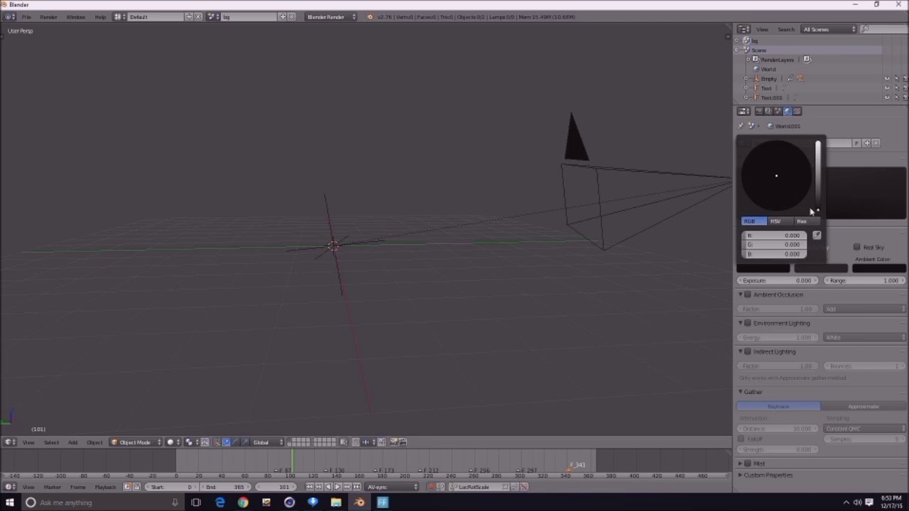
# - Change the zenith color to a dark green with a green value of 0.02
pyautogui.click(812, 268)
pyautogui.moveTo(814, 254); pyautogui.dragTo(766, 236)
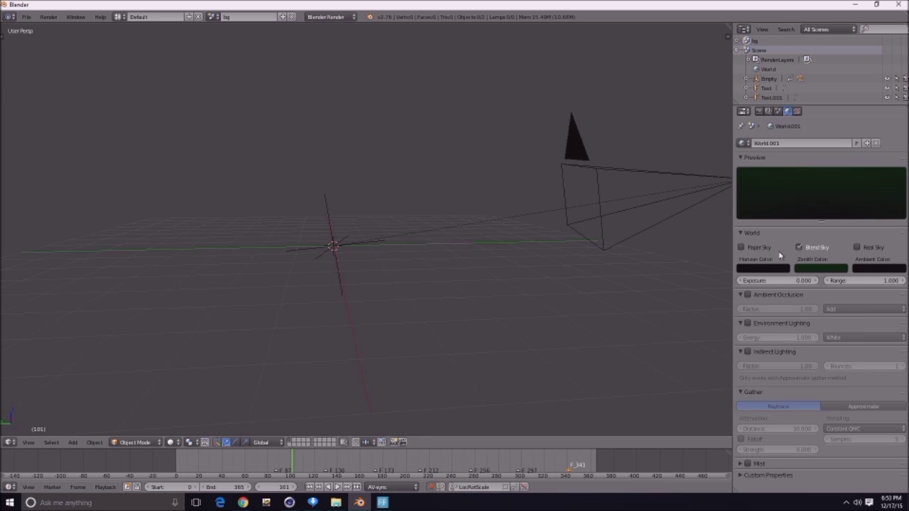
pyautogui.moveTo(189, 229); pyautogui.dragTo(640, 267, button='middle')
pyautogui.click(817, 268)
pyautogui.click(796, 245)
pyautogui.write('0.2')
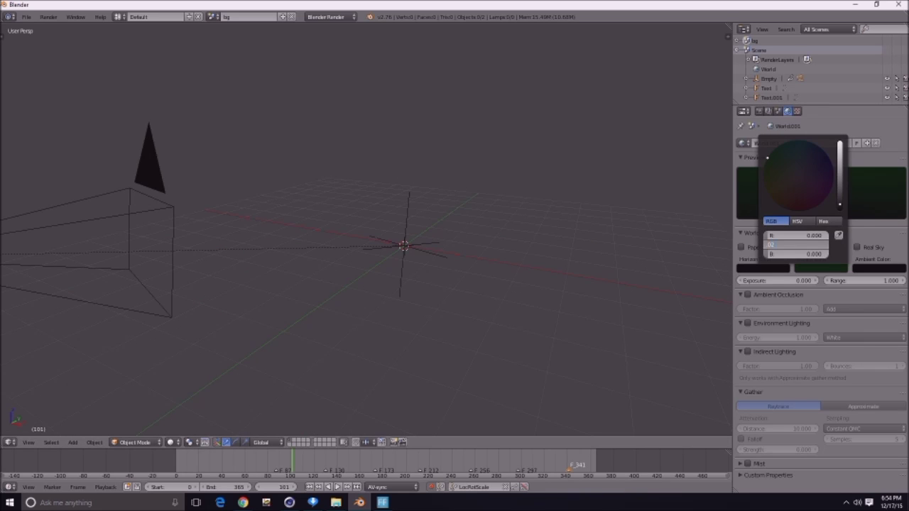
pyautogui.press('Return')
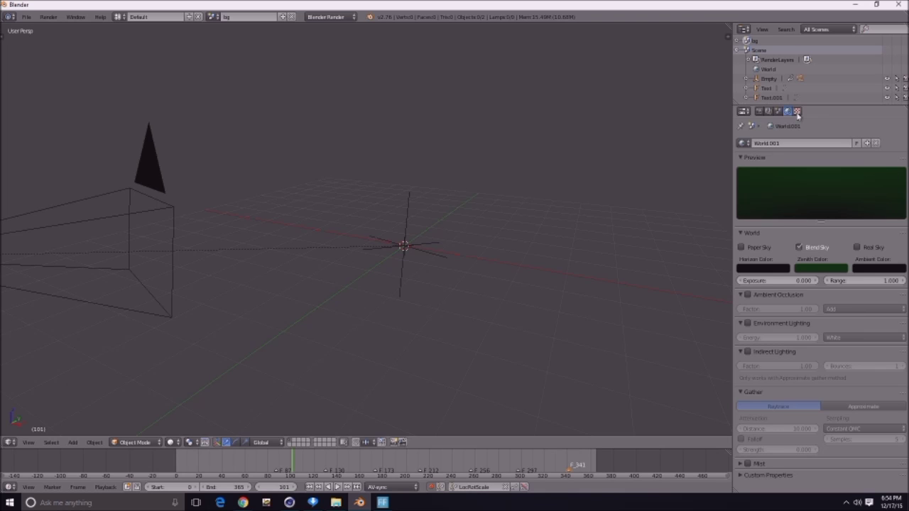
# - Add a new Clouds texture to the world and switch its preview to World
pyautogui.click(797, 112)
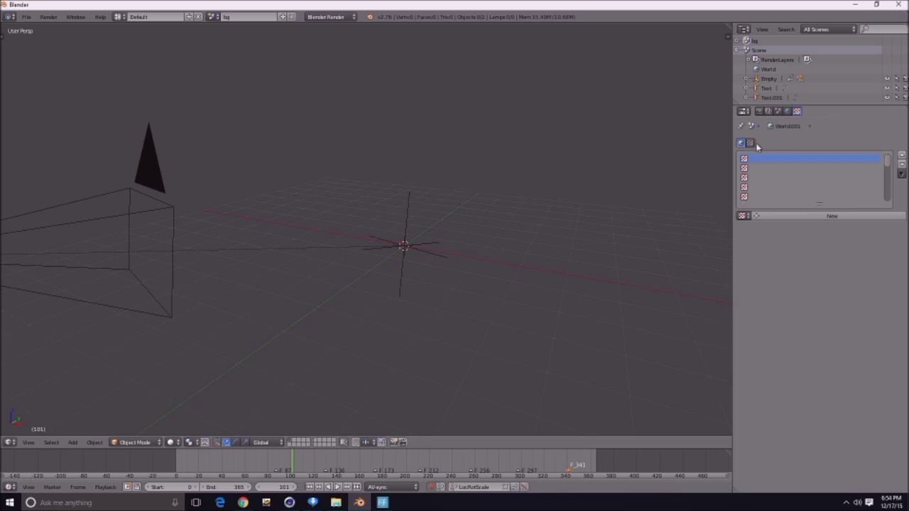
pyautogui.click(770, 112)
pyautogui.click(796, 112)
pyautogui.click(751, 143)
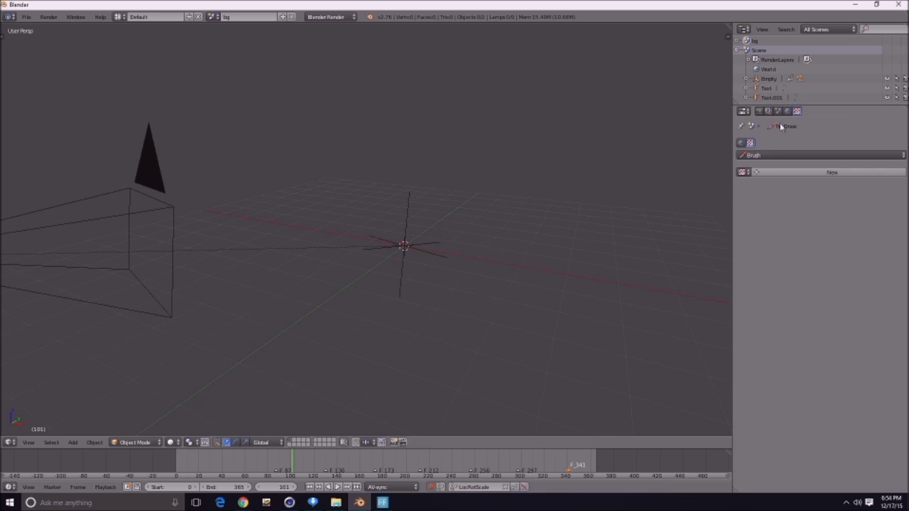
pyautogui.click(741, 144)
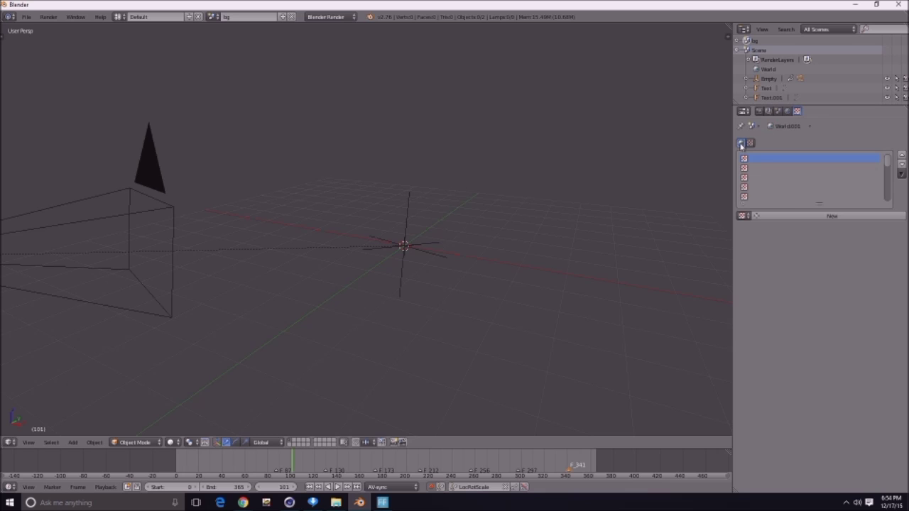
pyautogui.click(758, 218)
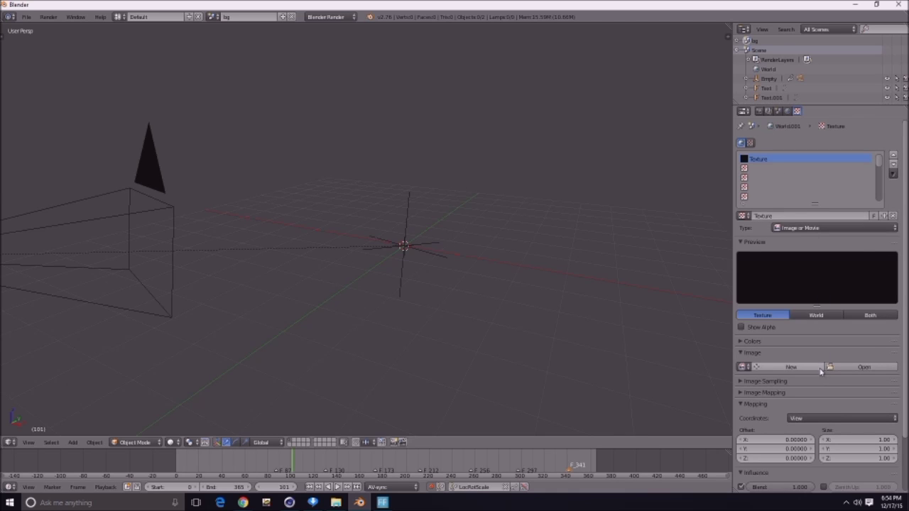
pyautogui.click(863, 229)
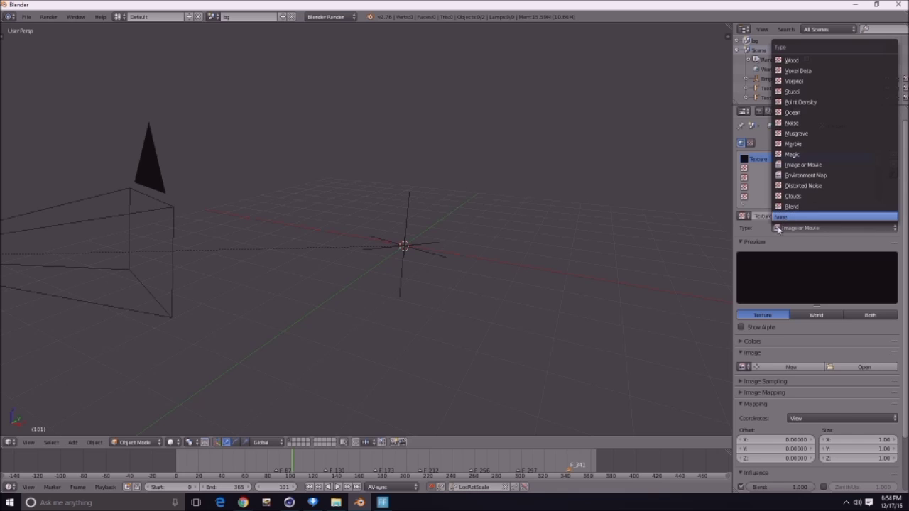
pyautogui.click(817, 198)
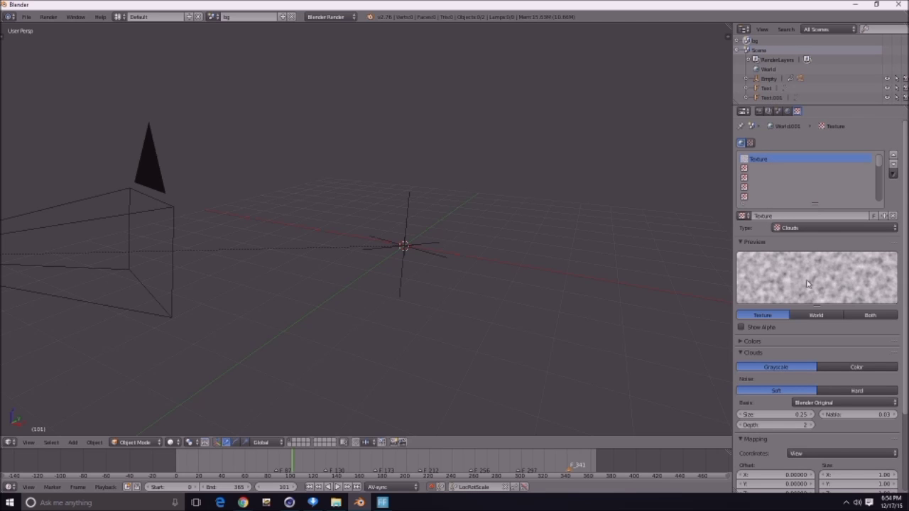
pyautogui.click(821, 317)
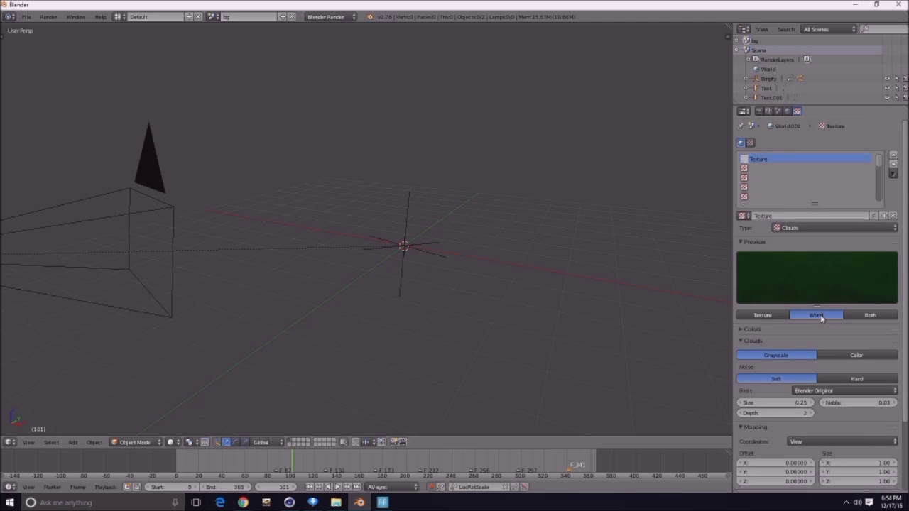
# - Enable Real Sky for the world and render frame 101
pyautogui.click(788, 112)
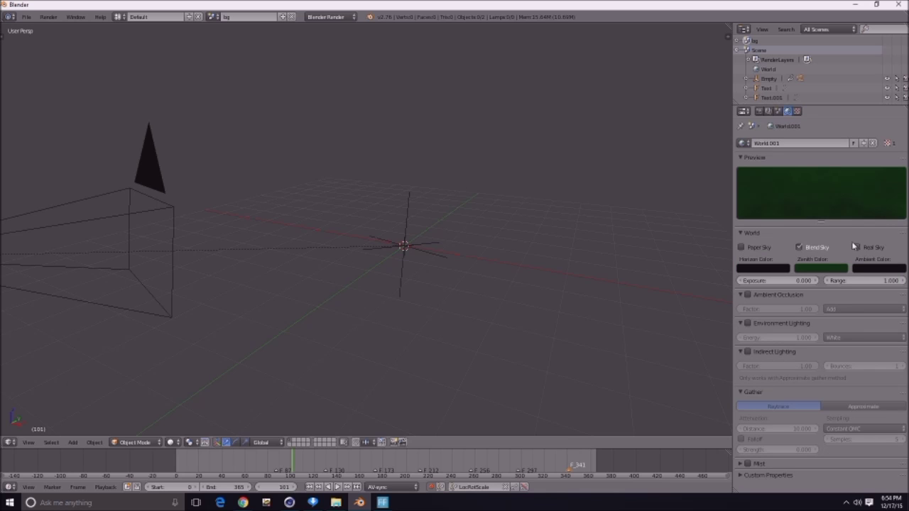
pyautogui.click(870, 249)
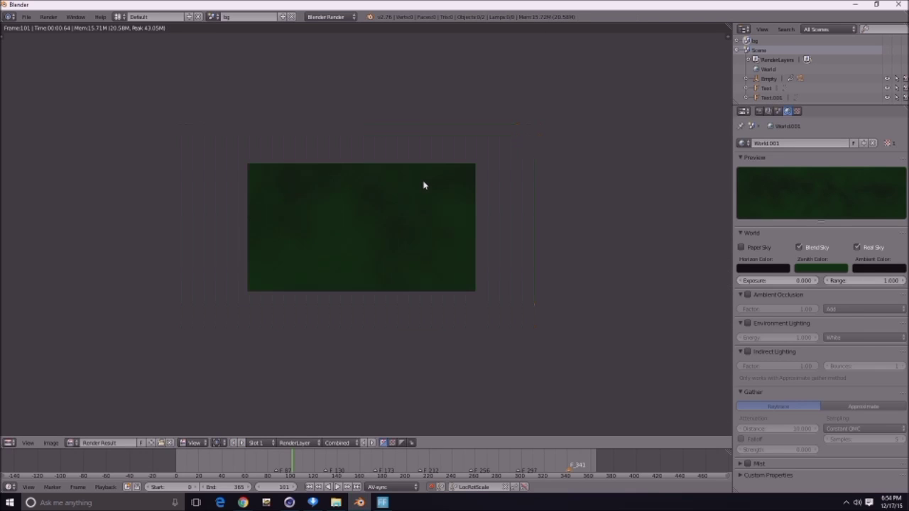
# - Try the Clouds texture at sizes 0.1 and 0.01, rendering the background with each
pyautogui.click(797, 111)
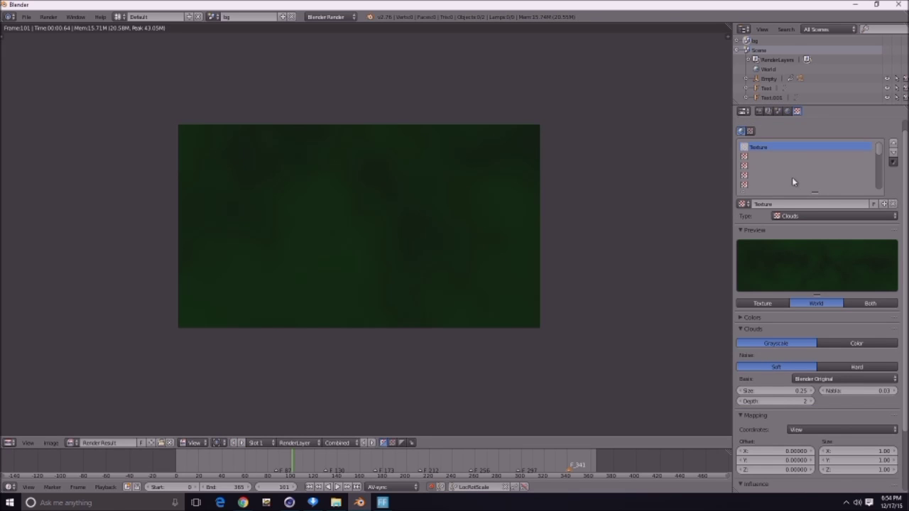
pyautogui.click(776, 391)
pyautogui.write('0.1')
pyautogui.press('Return')
pyautogui.click(769, 392)
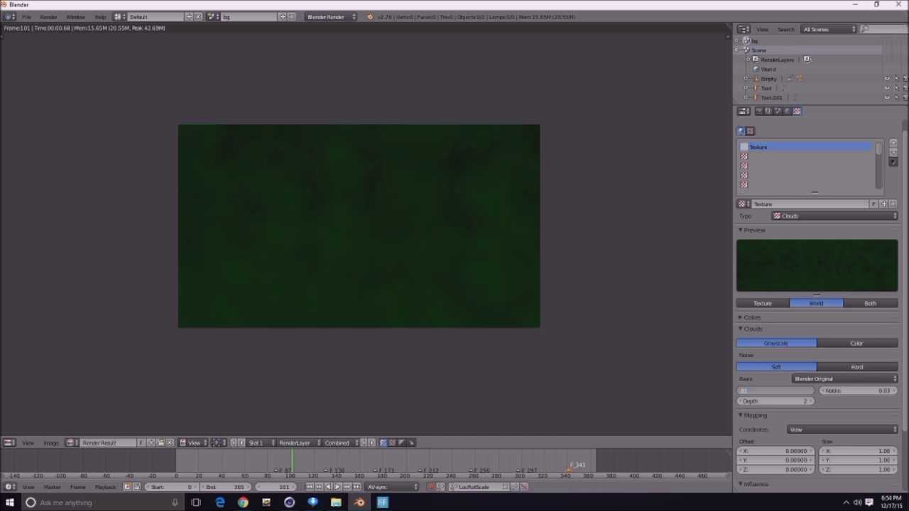
pyautogui.press('Return')
pyautogui.press('F12')
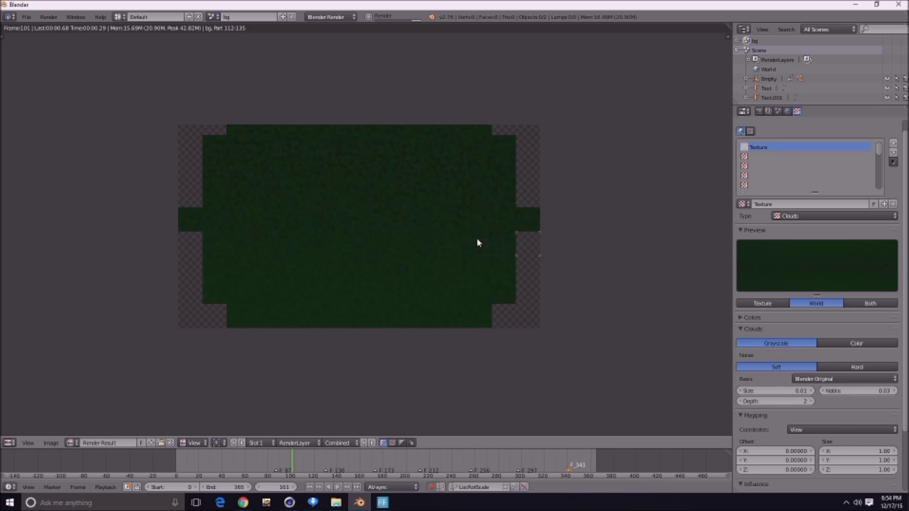
# - Set the Clouds texture size to 0.05 and render the background again
pyautogui.click(773, 391)
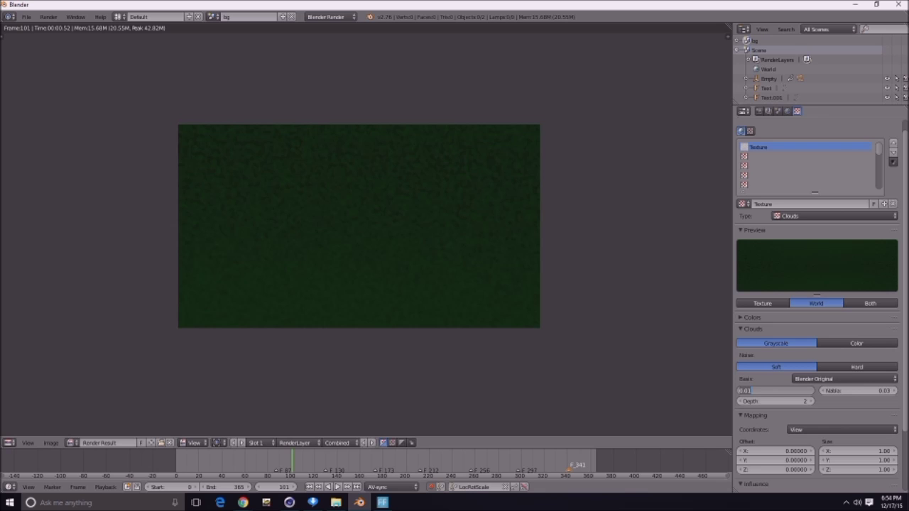
pyautogui.write('0.05')
pyautogui.press('Return')
pyautogui.press('F12')
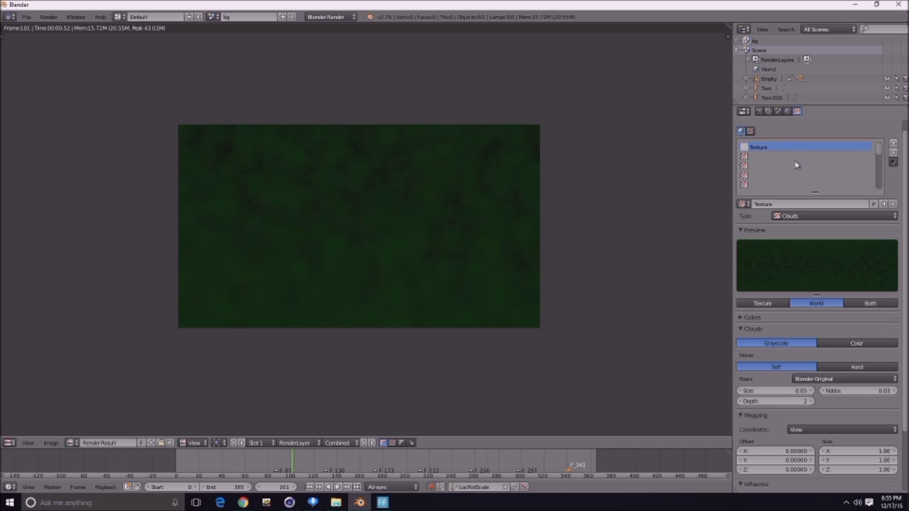
# - Enable Environment Lighting for the world and render frame 101
pyautogui.click(788, 112)
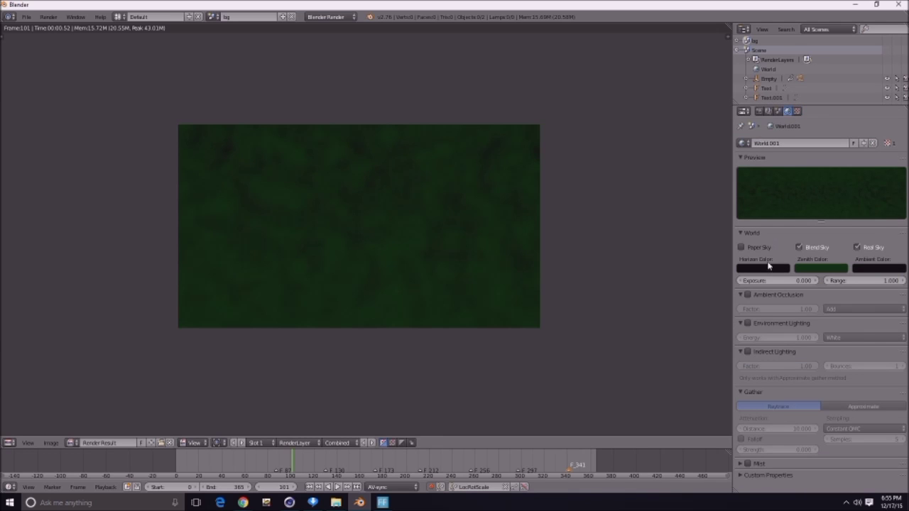
pyautogui.click(787, 326)
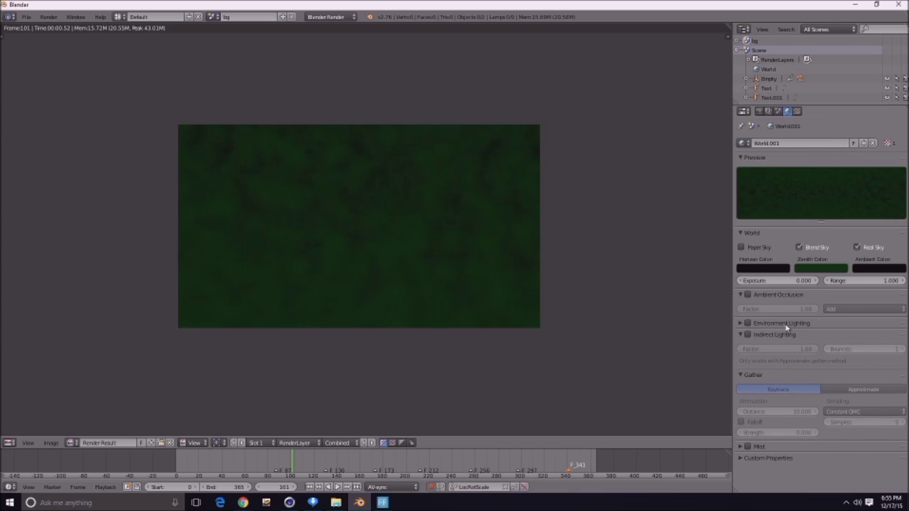
pyautogui.click(785, 323)
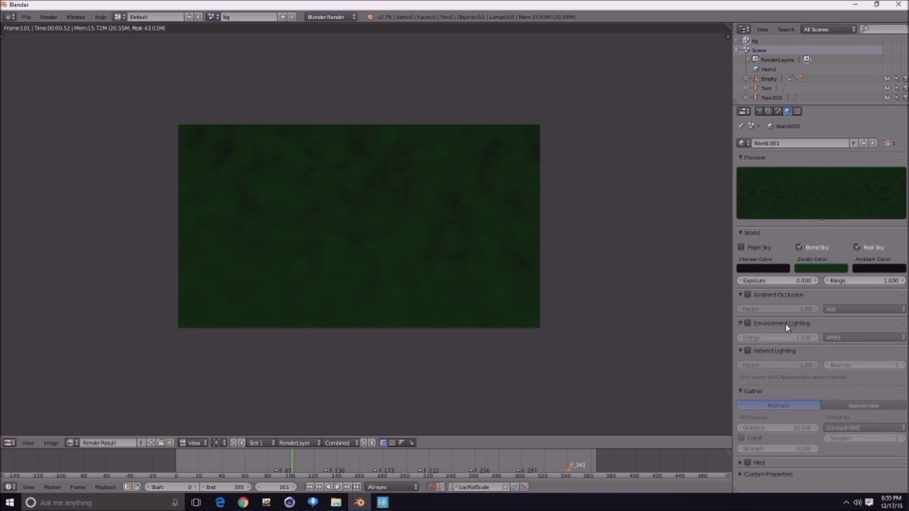
pyautogui.click(748, 324)
pyautogui.press('F12')
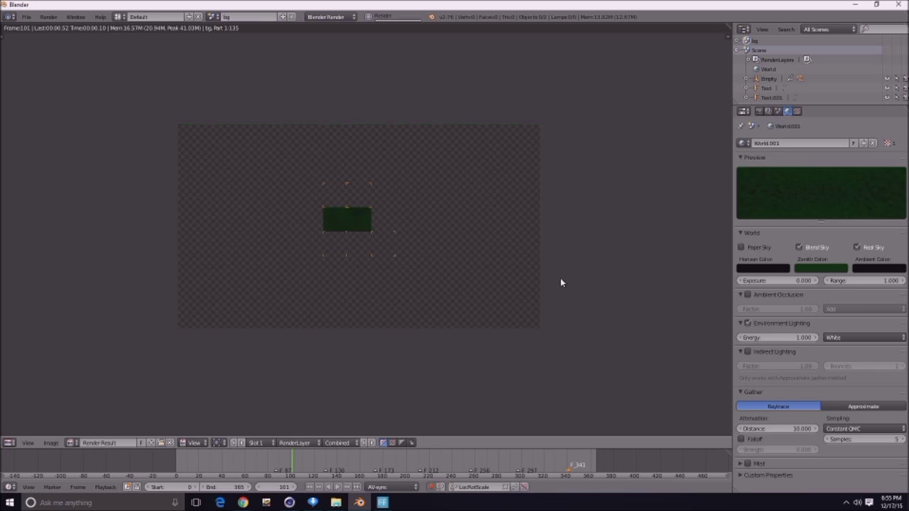
pyautogui.moveTo(562, 285); pyautogui.dragTo(564, 279, button='middle')
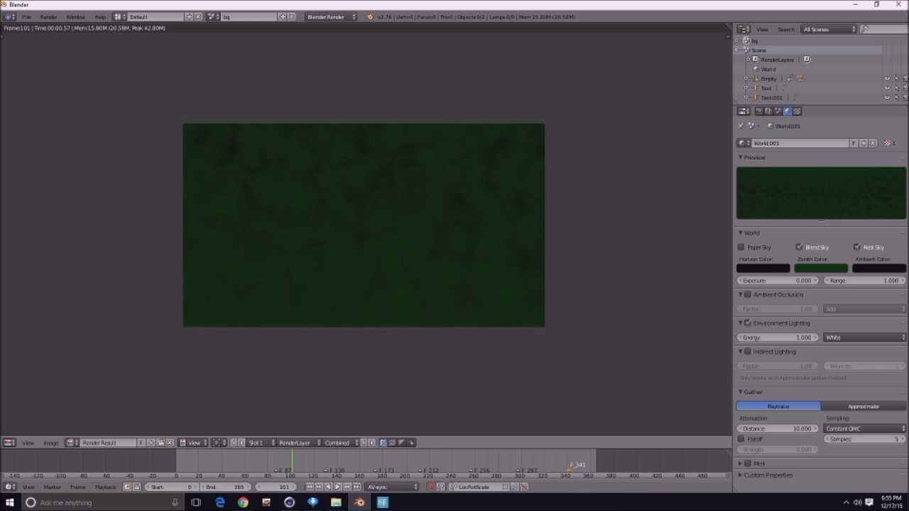
pyautogui.press('Escape')
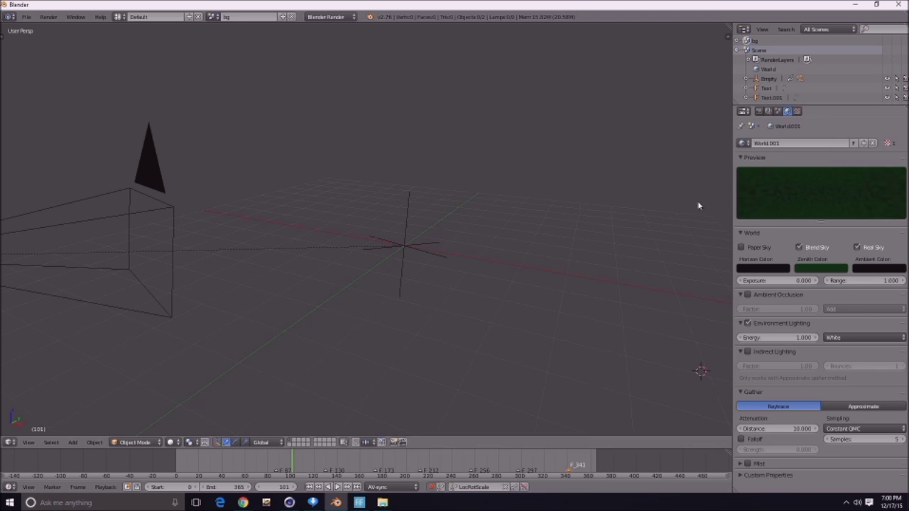
# - Snap the 3D cursor to the scene's centre and add a mesh plane there
pyautogui.hotkey('shift', 's')
pyautogui.click(542, 201)
pyautogui.moveTo(542, 199); pyautogui.dragTo(570, 204, button='middle')
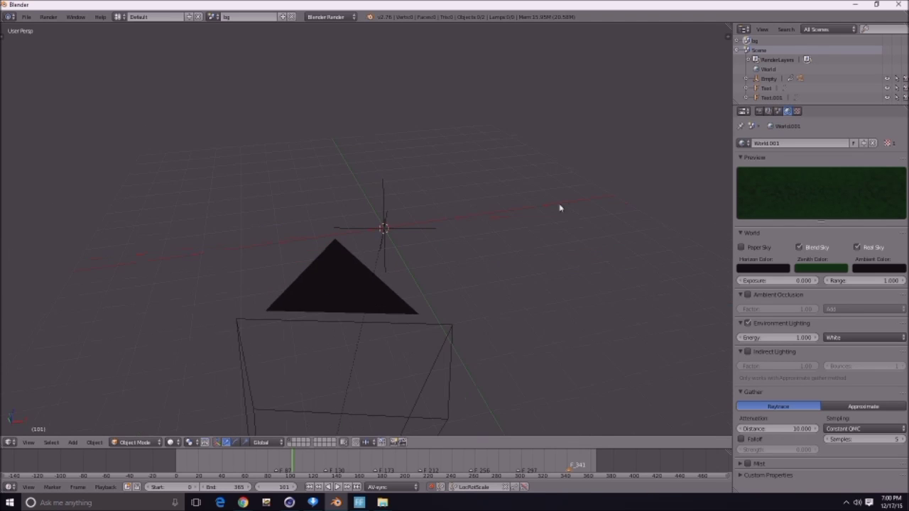
pyautogui.hotkey('shift', 'a')
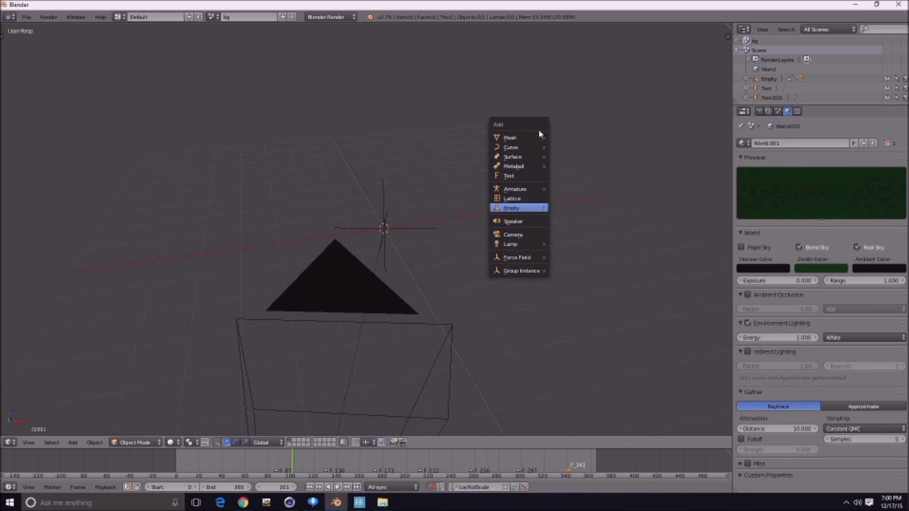
pyautogui.moveTo(538, 139)
pyautogui.click(569, 140)
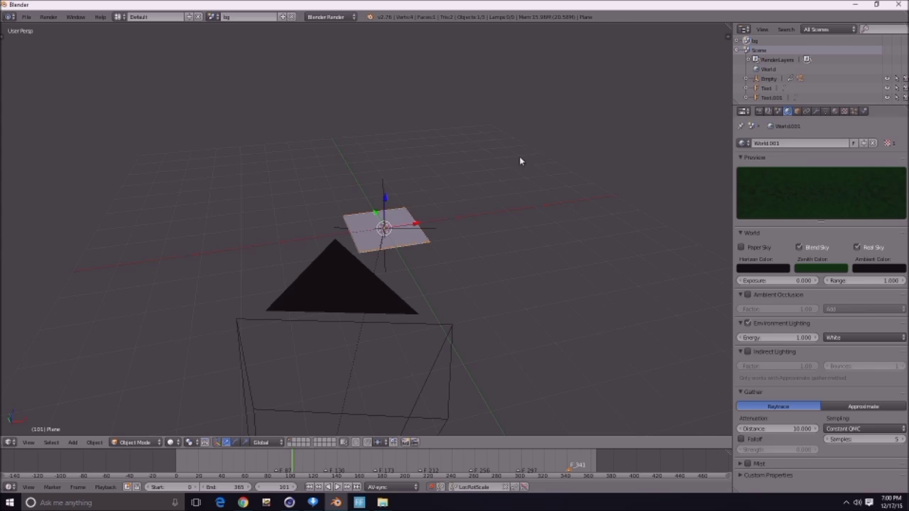
# - Add an Ocean modifier to the plane
pyautogui.moveTo(526, 161); pyautogui.dragTo(433, 154, button='middle')
pyautogui.click(817, 111)
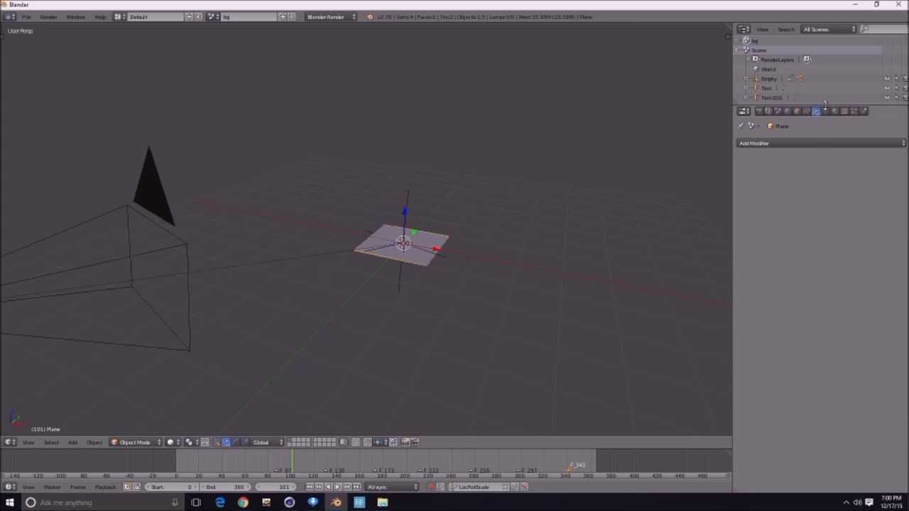
pyautogui.click(858, 144)
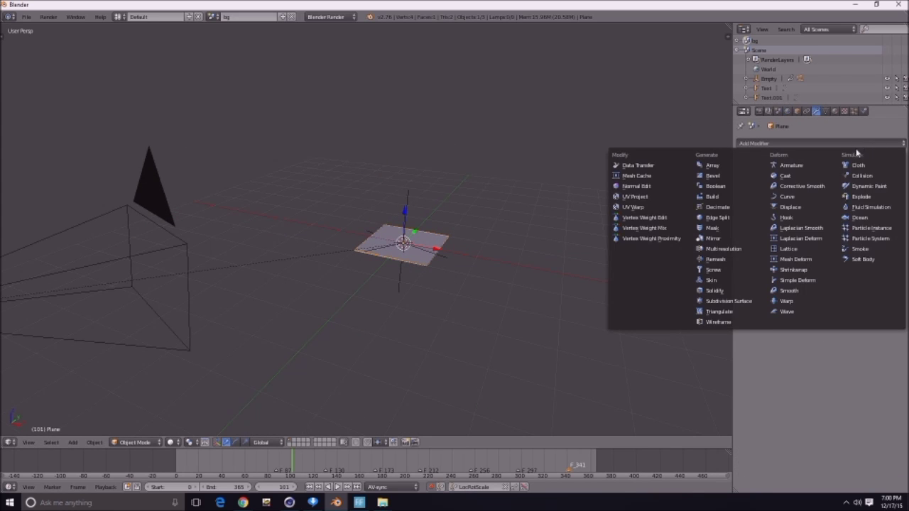
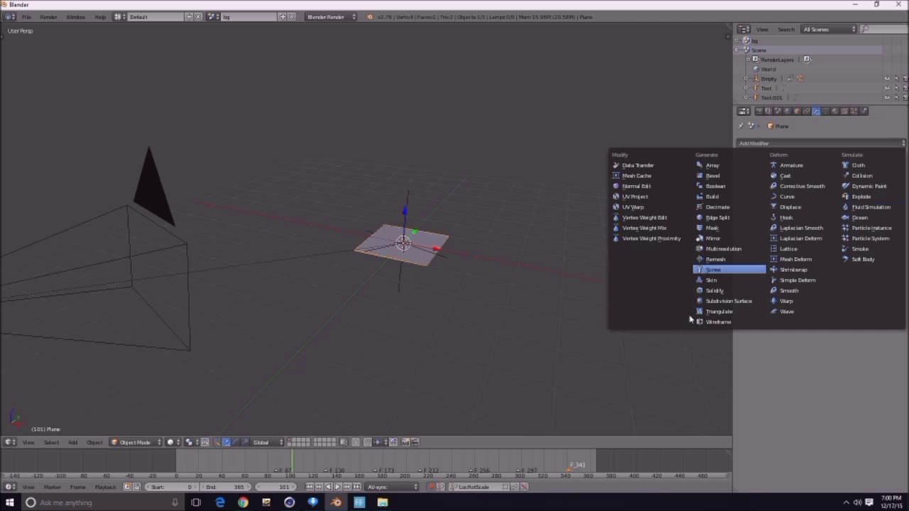
pyautogui.click(857, 218)
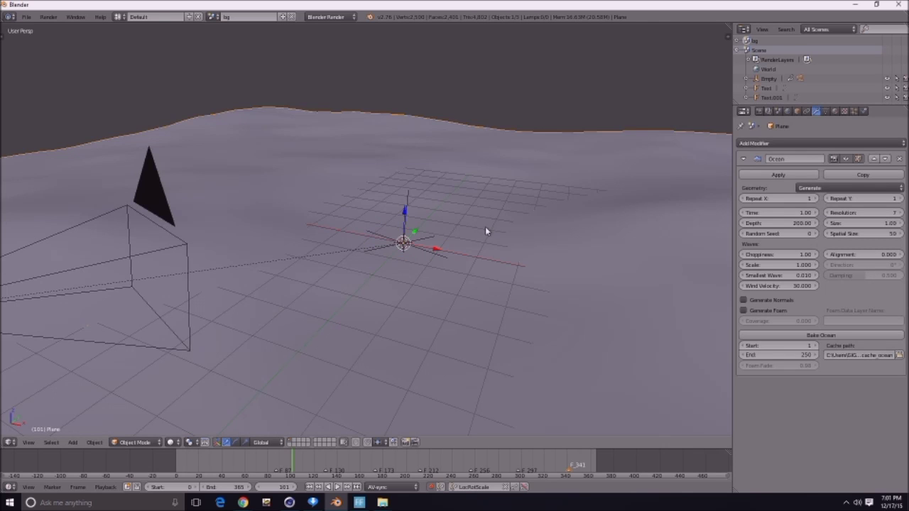
pyautogui.scroll(-8, 490, 238)
pyautogui.moveTo(561, 258); pyautogui.dragTo(449, 278, button='middle')
pyautogui.scroll(4, 545, 255)
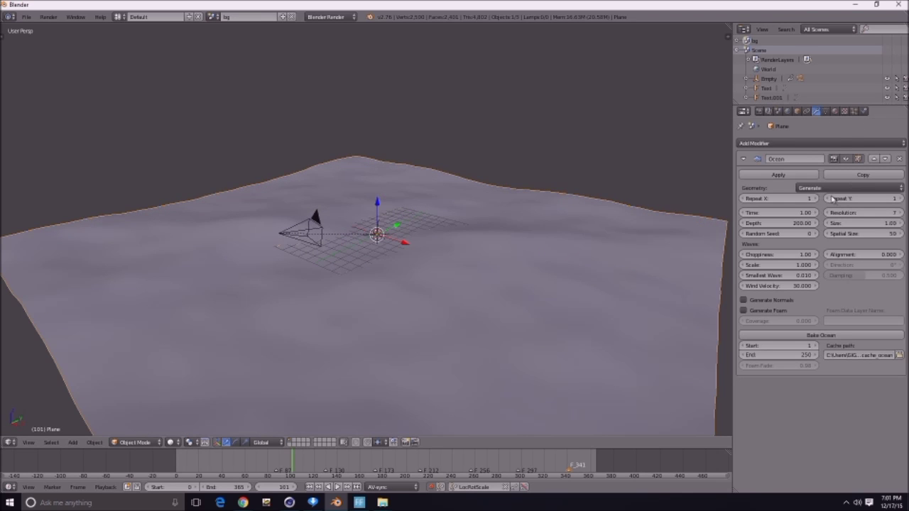
# - Create a new Halo material for the ocean plane and brighten its halo colour to full white
pyautogui.click(836, 112)
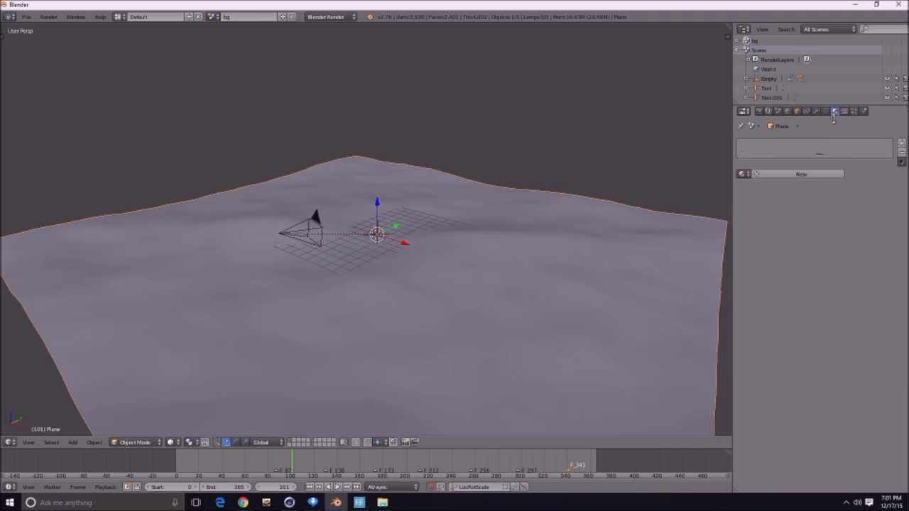
pyautogui.scroll(1, 479, 248)
pyautogui.moveTo(479, 248); pyautogui.dragTo(601, 191, button='middle')
pyautogui.scroll(-5, 522, 256)
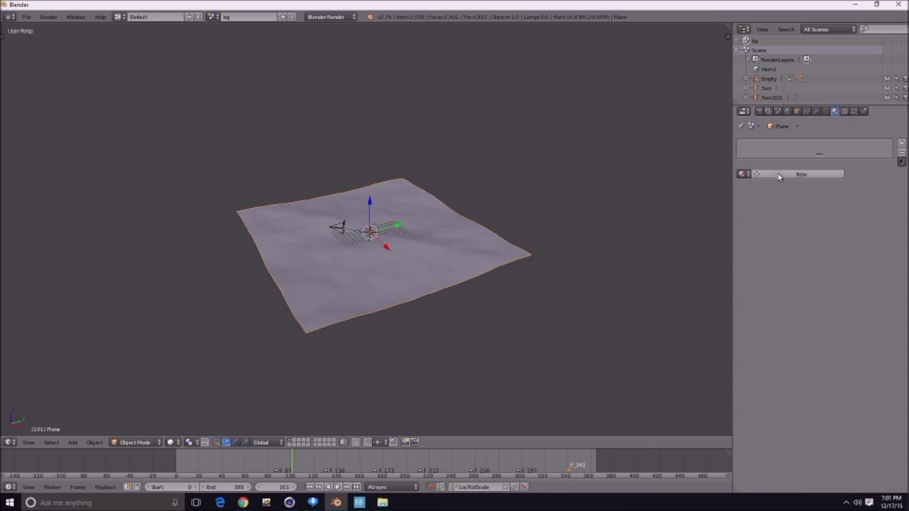
pyautogui.click(779, 174)
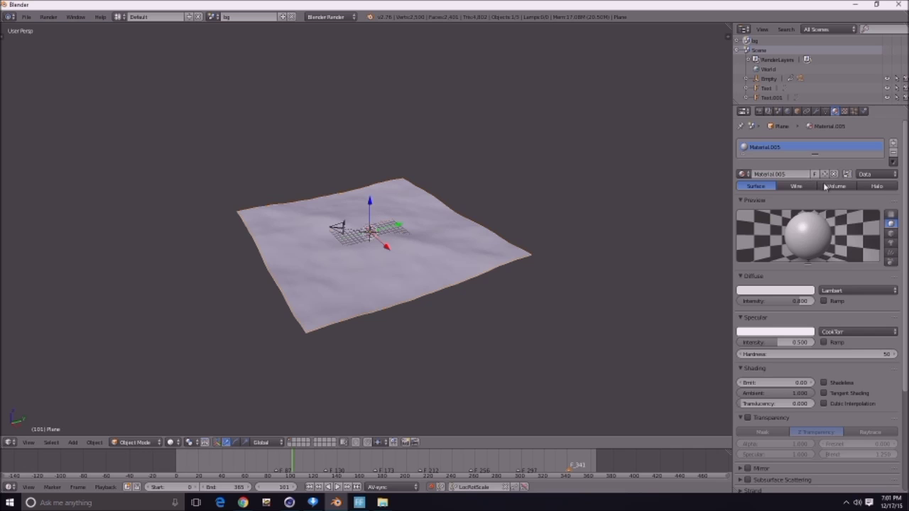
pyautogui.click(878, 186)
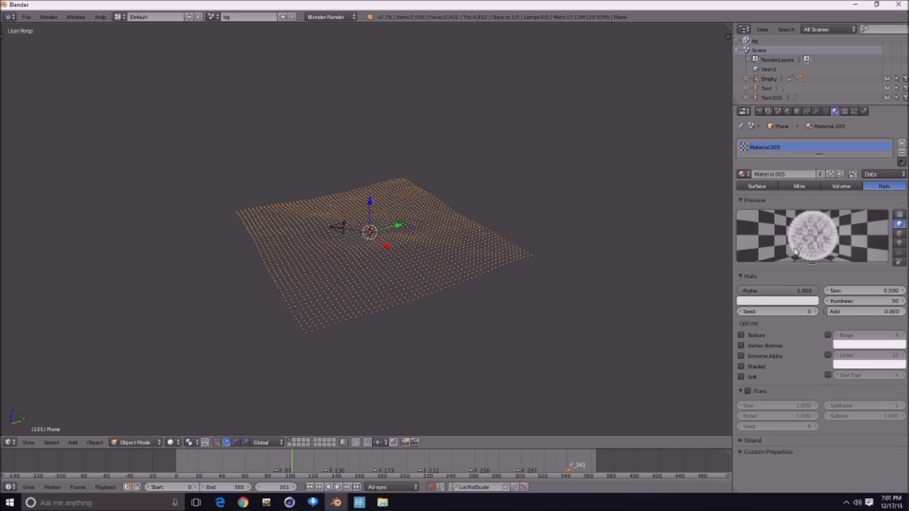
pyautogui.click(787, 301)
pyautogui.click(799, 304)
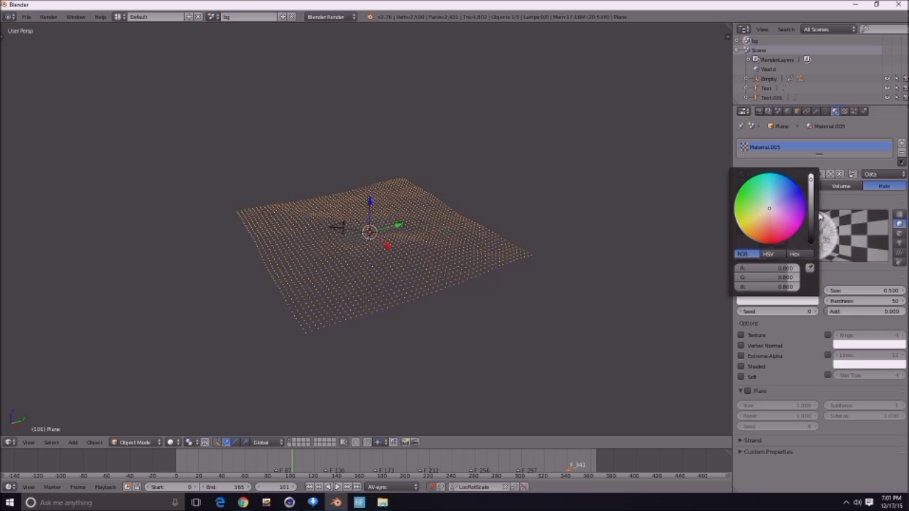
pyautogui.moveTo(814, 182); pyautogui.dragTo(808, 168)
# - Increase the Ocean modifier's wave scale to 81.5 to scatter the halo points vertically
pyautogui.moveTo(567, 168); pyautogui.dragTo(416, 152, button='middle')
pyautogui.scroll(4, 527, 187)
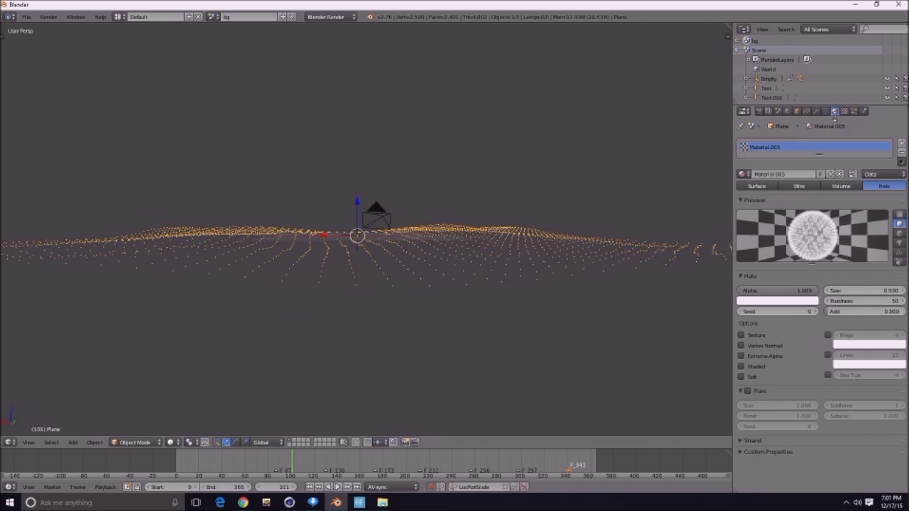
pyautogui.click(817, 112)
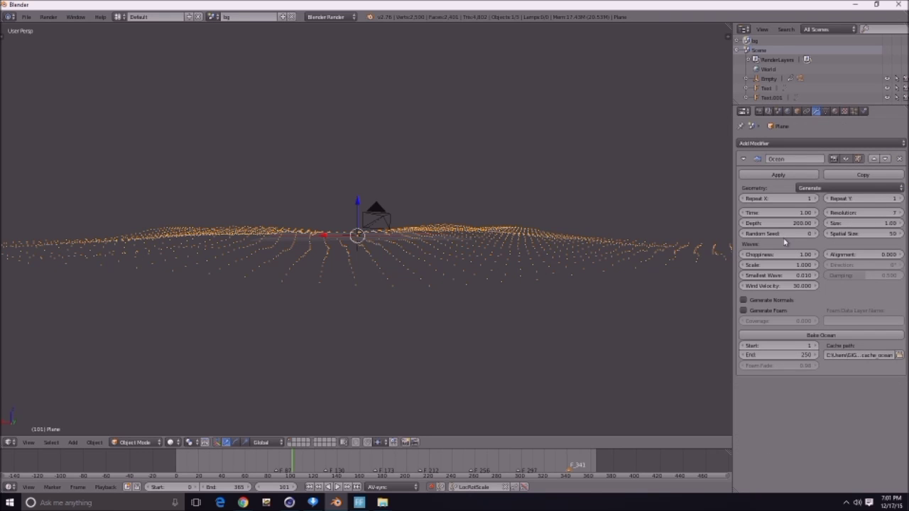
pyautogui.moveTo(767, 265); pyautogui.dragTo(801, 265)
pyautogui.scroll(-8, 462, 224)
pyautogui.moveTo(430, 221); pyautogui.dragTo(519, 238, button='middle')
# - Look through the camera and render frame 101 with the scattered halo particles
pyautogui.press('KP_0')
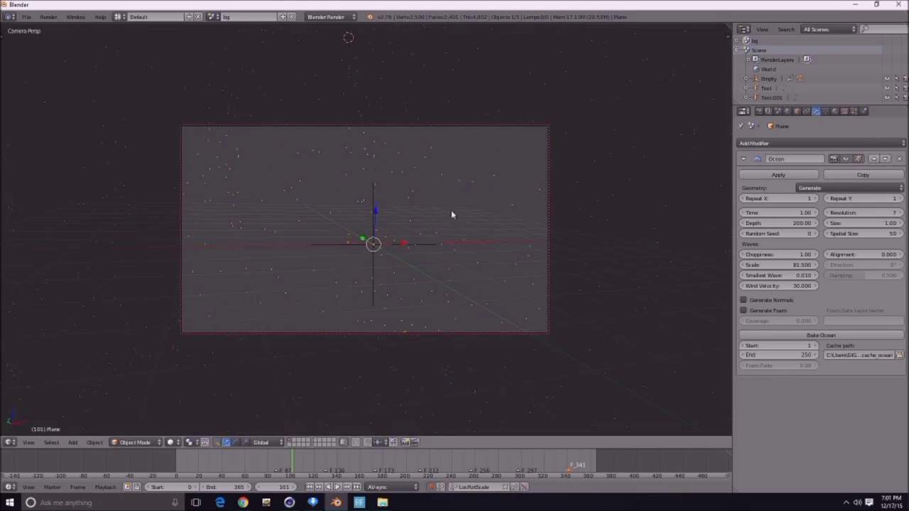
pyautogui.press('F12')
pyautogui.click(420, 216)
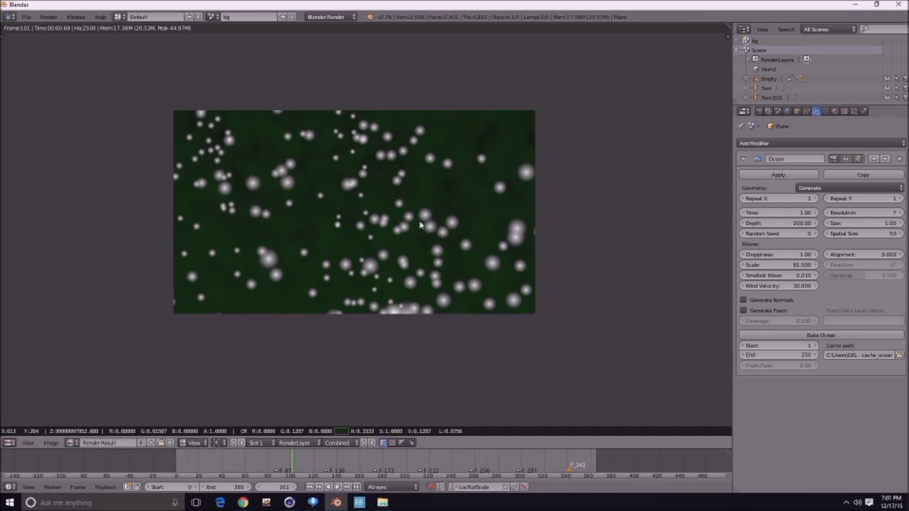
pyautogui.press('Escape')
# - Try the halo material at sizes 0.09 and 0.08, rendering the frame with each
pyautogui.click(835, 111)
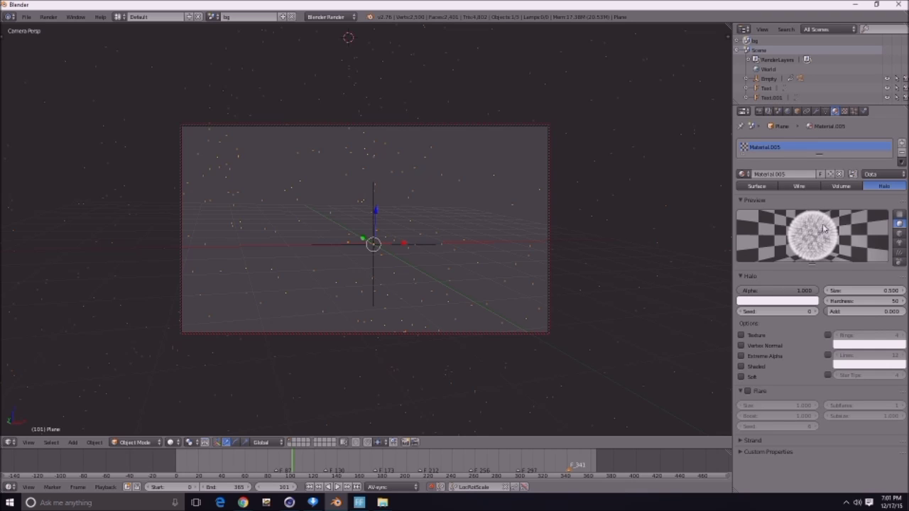
pyautogui.click(864, 291)
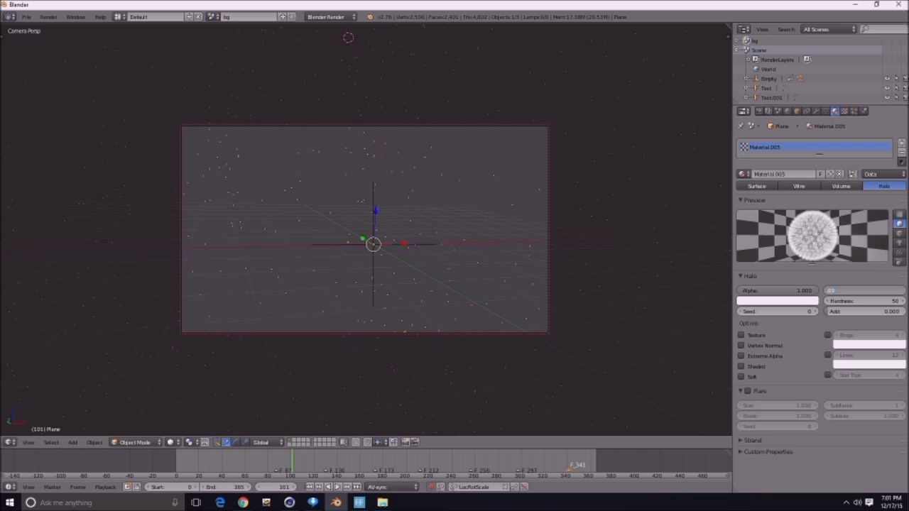
pyautogui.press('Return')
pyautogui.press('F12')
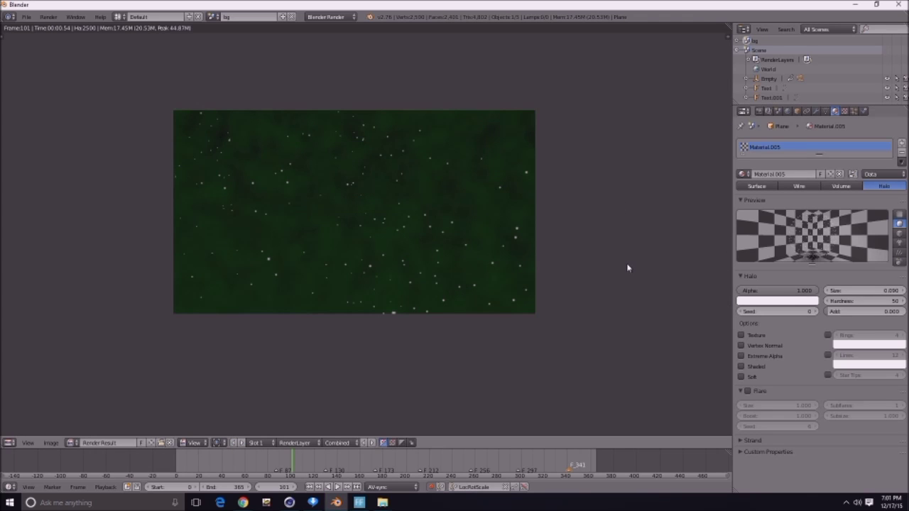
pyautogui.click(886, 292)
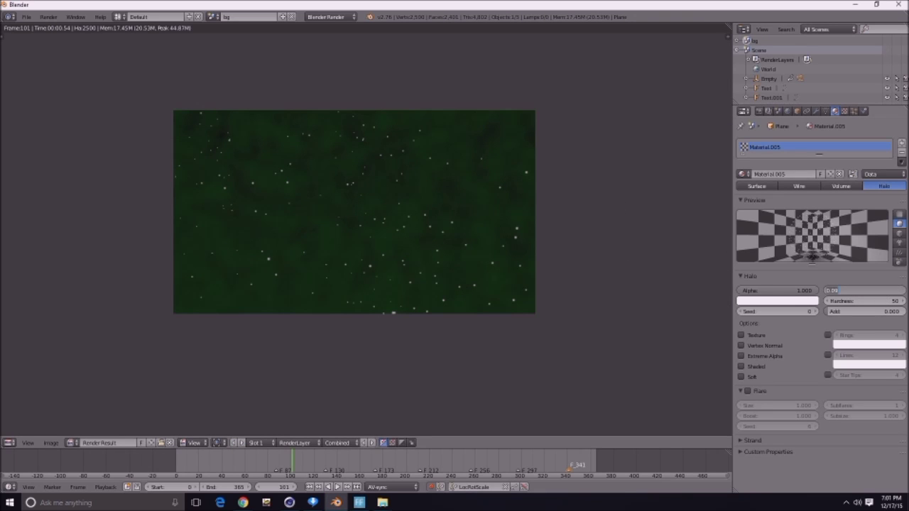
pyautogui.press('Return')
pyautogui.press('F12')
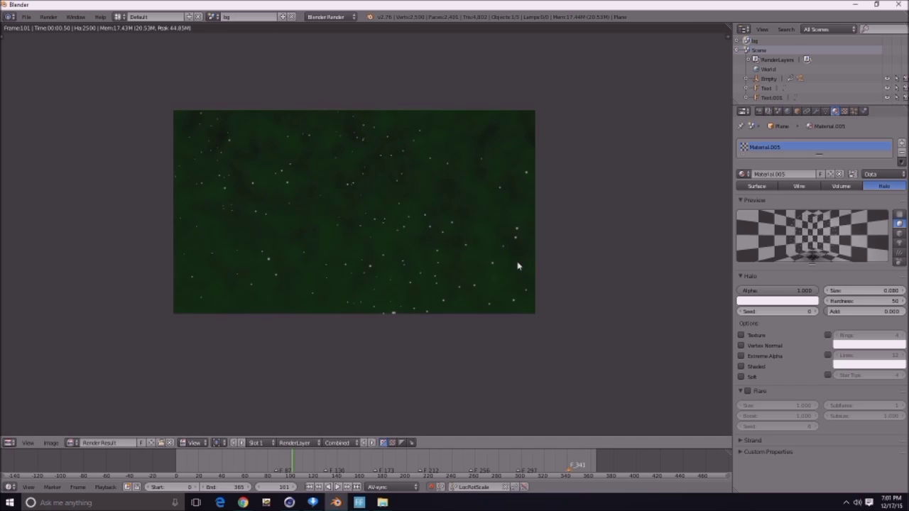
# - Set the halo size to 0.03 and render the frame again to inspect the particles
pyautogui.click(876, 288)
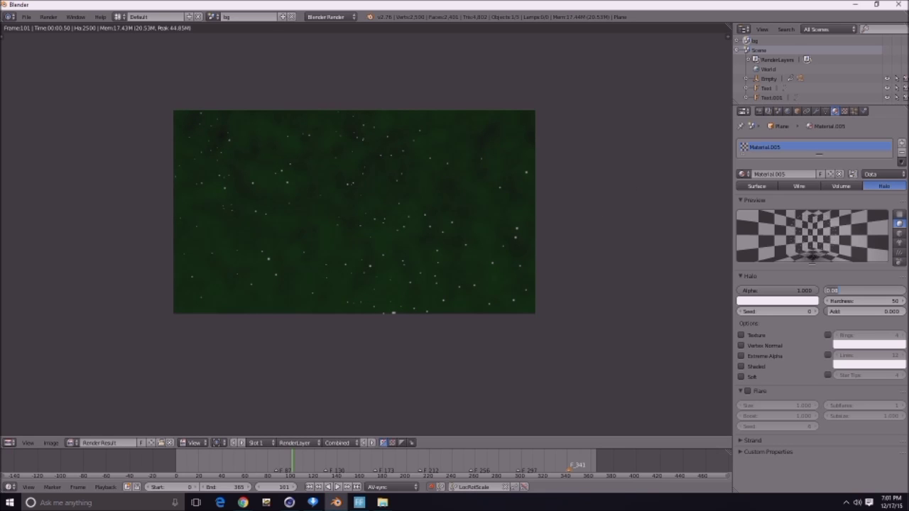
pyautogui.press('Return')
pyautogui.press('F12')
pyautogui.scroll(4, 514, 279)
pyautogui.scroll(-3, 516, 277)
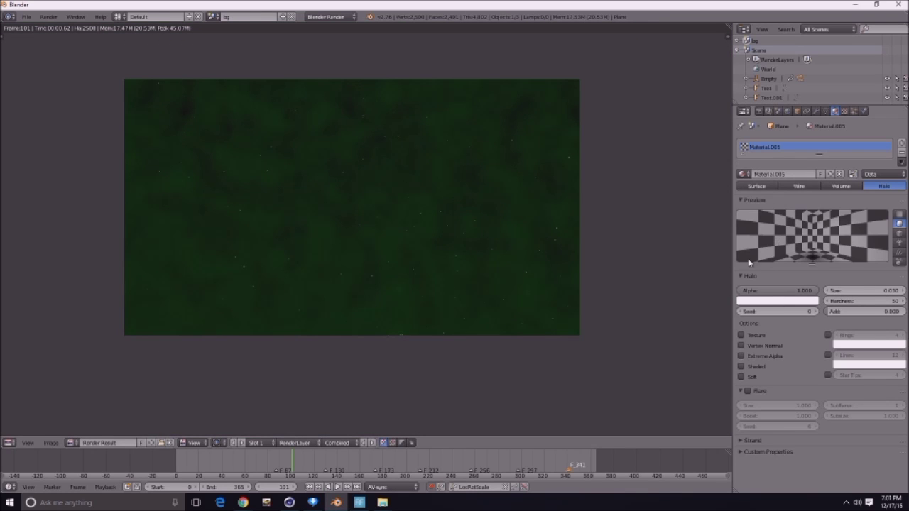
# - Set the halo colour to bright green and enable halo Lines in a lighter green
pyautogui.click(754, 306)
pyautogui.click(744, 183)
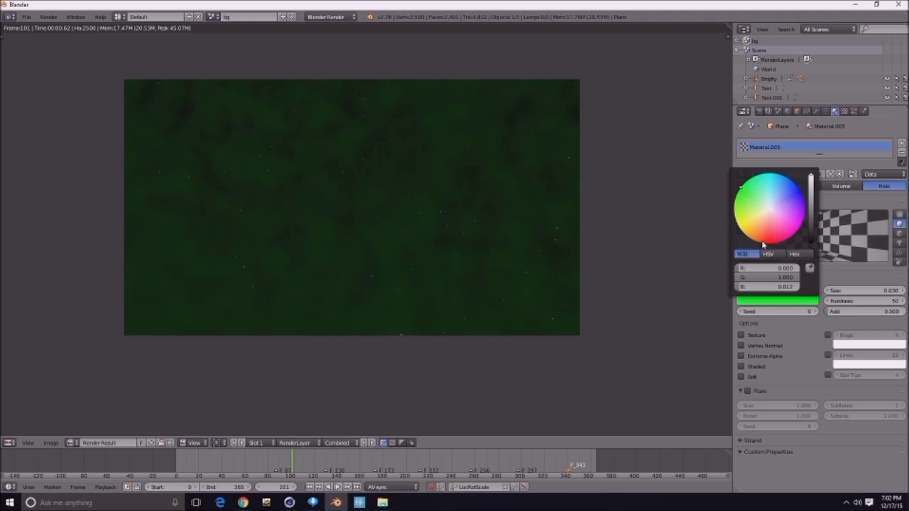
pyautogui.click(853, 366)
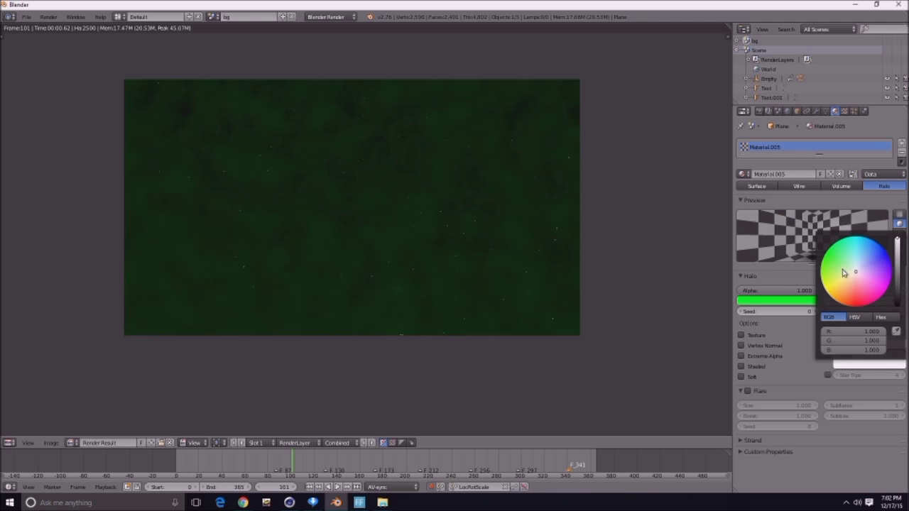
pyautogui.moveTo(844, 273); pyautogui.dragTo(837, 262)
# - Render the frame with the green halo particles and play the animation from the first frame
pyautogui.press('F12')
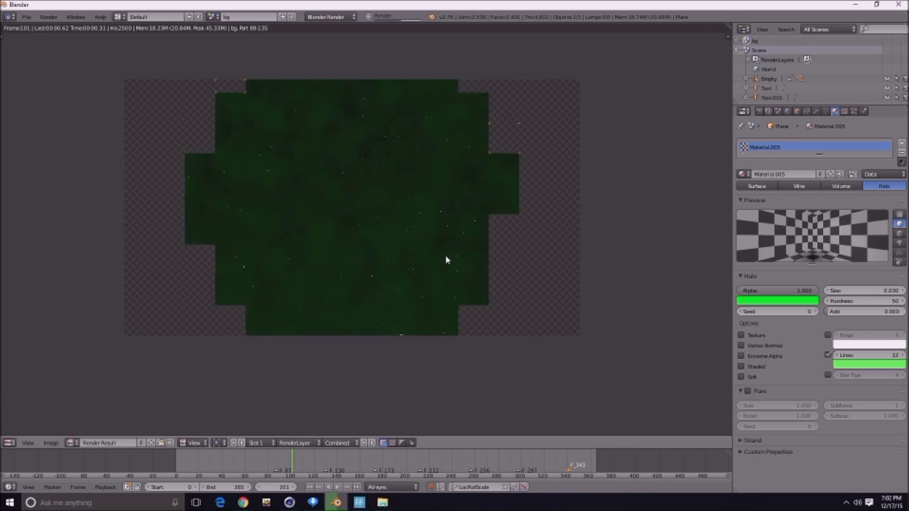
pyautogui.scroll(2, 450, 263)
pyautogui.press('Escape')
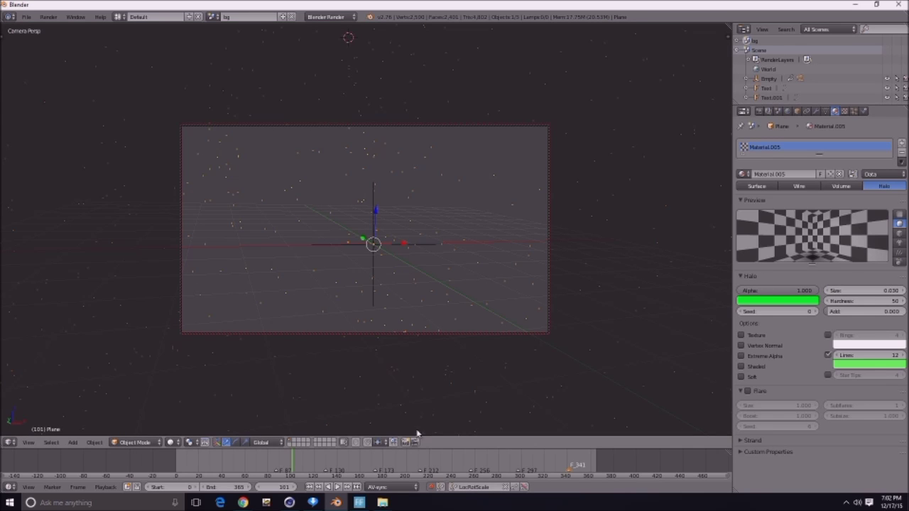
pyautogui.click(312, 487)
pyautogui.click(338, 488)
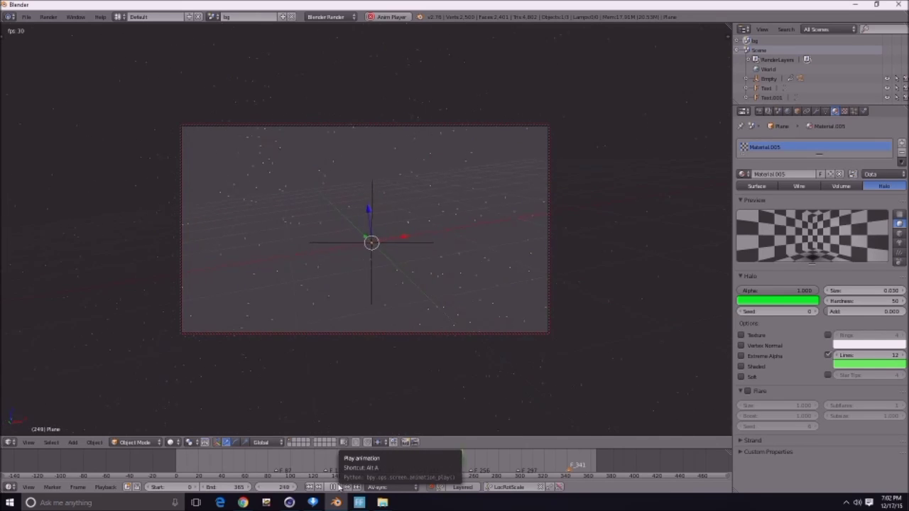
# - Stop the playback at frame 297 and render that frame to inspect the green halo particles
pyautogui.click(338, 489)
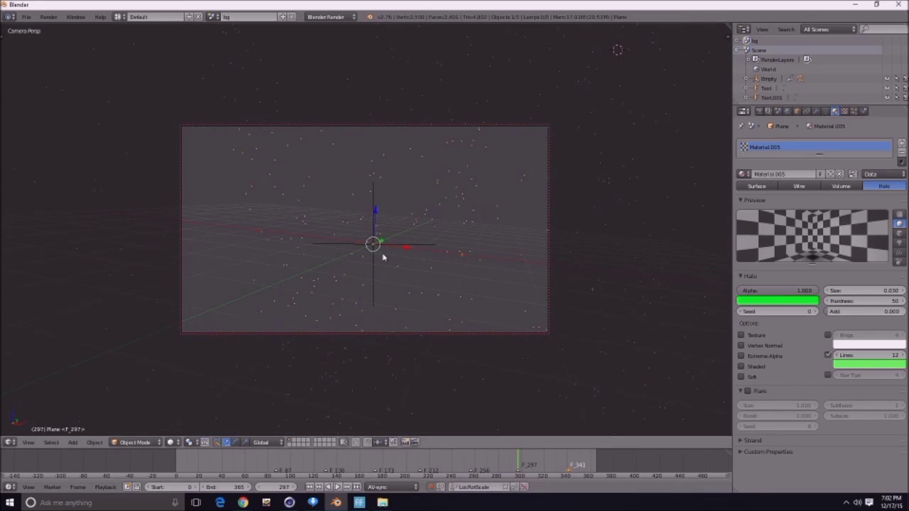
pyautogui.press('F12')
pyautogui.scroll(-5, 386, 268)
pyautogui.press('Escape')
# - Raise the Resolution of the particle plane's Ocean modifier to 8
pyautogui.moveTo(642, 149); pyautogui.dragTo(512, 180, button='middle')
pyautogui.press('KP_Decimal')
pyautogui.scroll(11, 512, 180)
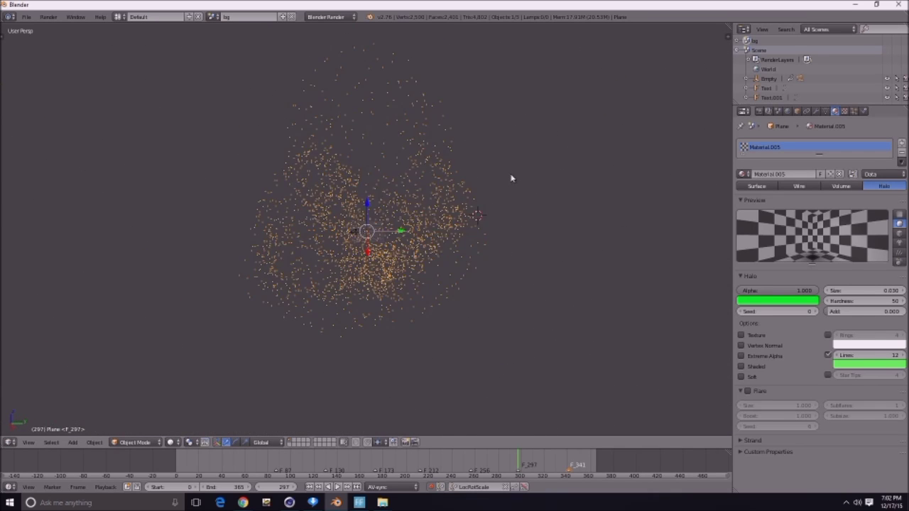
pyautogui.click(844, 112)
pyautogui.click(816, 112)
pyautogui.click(900, 213)
# - Examine the particle plane's points from several distances in Object and Edit Mode
pyautogui.moveTo(562, 226); pyautogui.dragTo(359, 162, button='middle')
pyautogui.scroll(-6, 520, 206)
pyautogui.press('Tab')
pyautogui.scroll(1, 500, 195)
pyautogui.scroll(8, 501, 195)
pyautogui.scroll(3, 472, 194)
pyautogui.scroll(-12, 454, 165)
pyautogui.press('Tab')
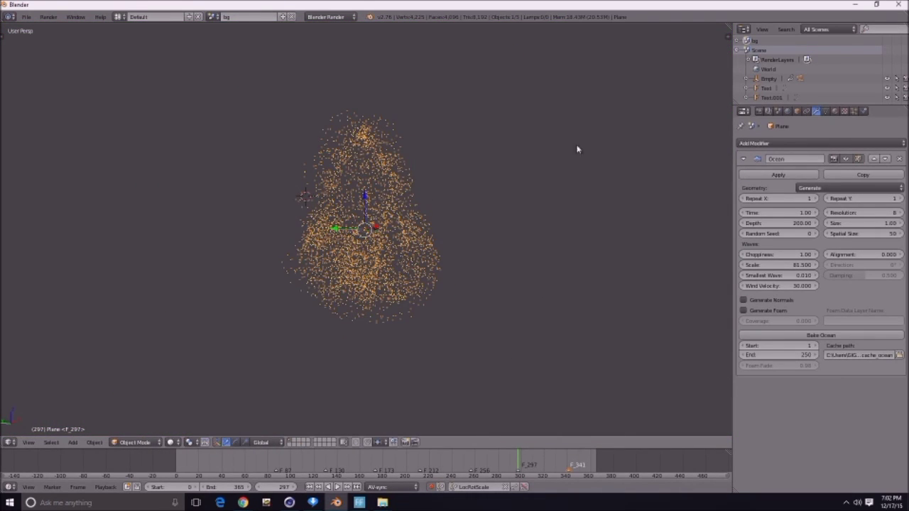
# - Disable Lines on the particle plane's material, leaving the material type set to Halo
pyautogui.click(837, 111)
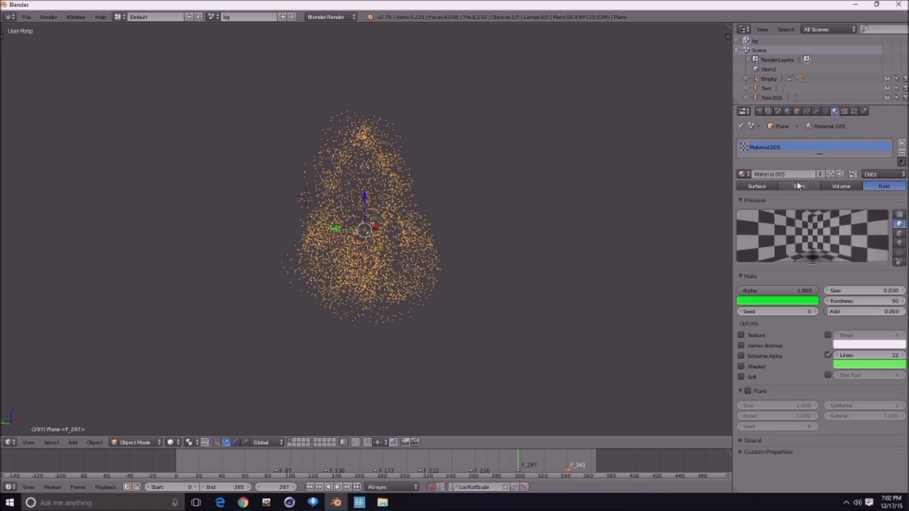
pyautogui.click(742, 186)
pyautogui.moveTo(568, 183); pyautogui.dragTo(633, 199, button='middle')
pyautogui.scroll(6, 358, 183)
pyautogui.scroll(4, 333, 222)
pyautogui.scroll(5, 332, 223)
pyautogui.scroll(-3, 334, 220)
pyautogui.scroll(-2, 520, 194)
pyautogui.scroll(2, 520, 195)
pyautogui.click(865, 188)
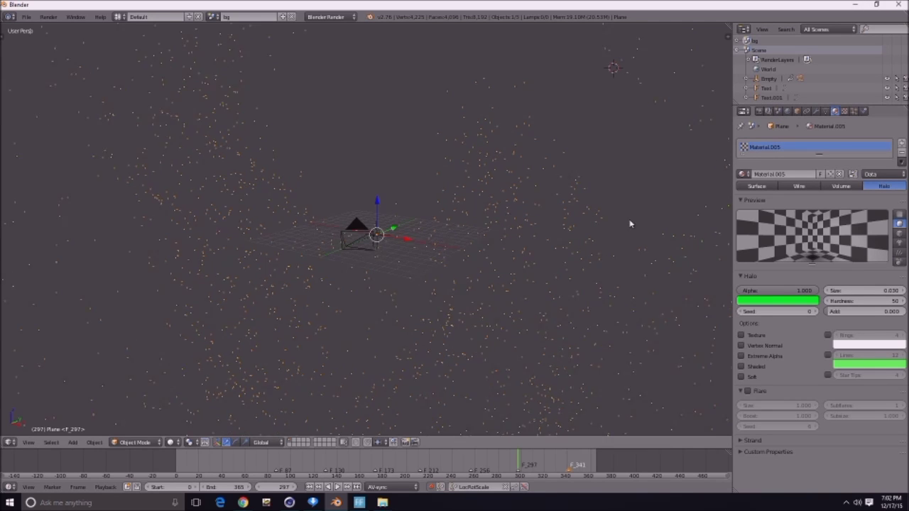
# - Render frame 297 through the camera to check the halos without Lines
pyautogui.press('KP_0')
pyautogui.press('F12')
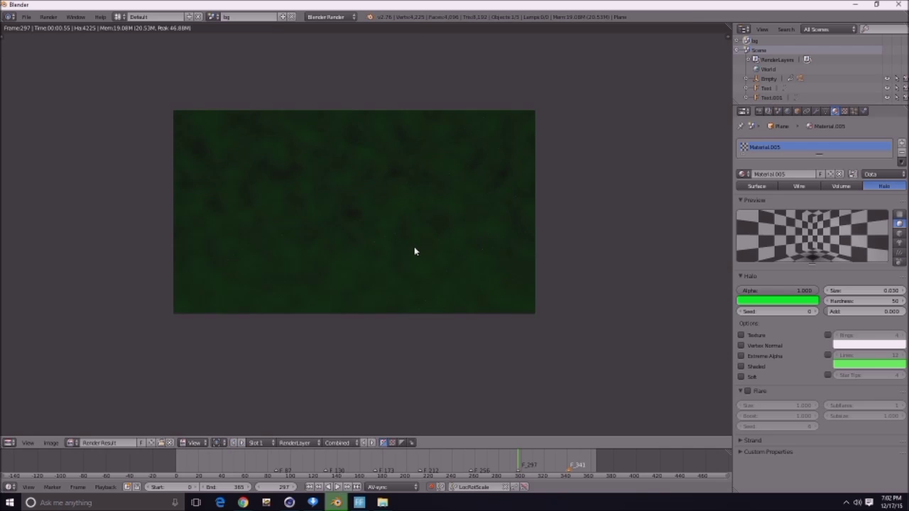
pyautogui.press('Escape')
# - Set the halo size to 0.05 and render frame 297 again
pyautogui.click(904, 292)
pyautogui.click(903, 291)
pyautogui.click(830, 291)
pyautogui.click(828, 291)
pyautogui.click(855, 292)
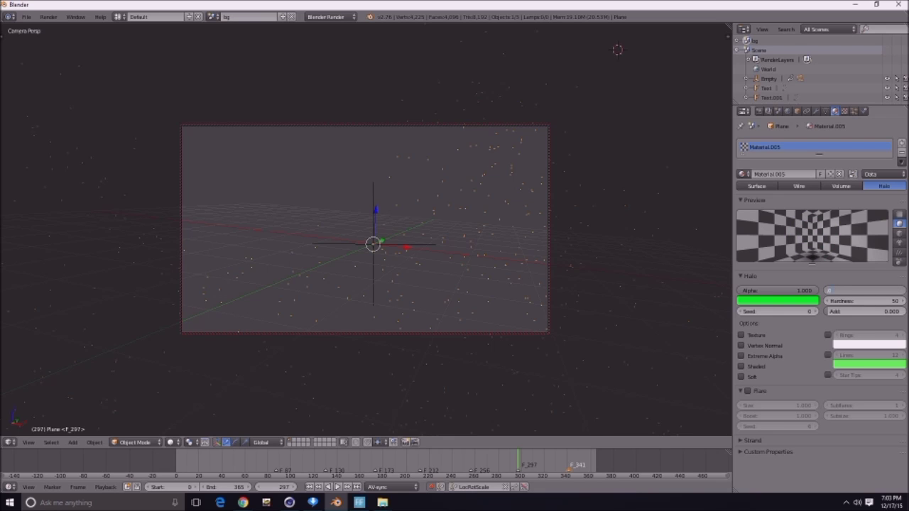
pyautogui.press('Return')
pyautogui.press('F12')
pyautogui.scroll(2, 452, 267)
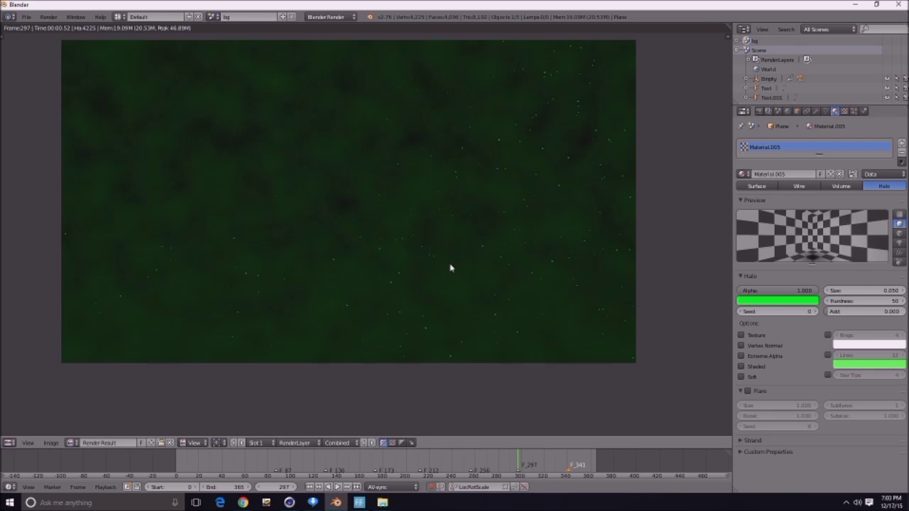
pyautogui.press('Escape')
# - Play the animation from the first frame, stop at frame 18 and render it
pyautogui.click(310, 488)
pyautogui.click(338, 488)
pyautogui.click(339, 488)
pyautogui.press('F12')
pyautogui.scroll(-3, 485, 231)
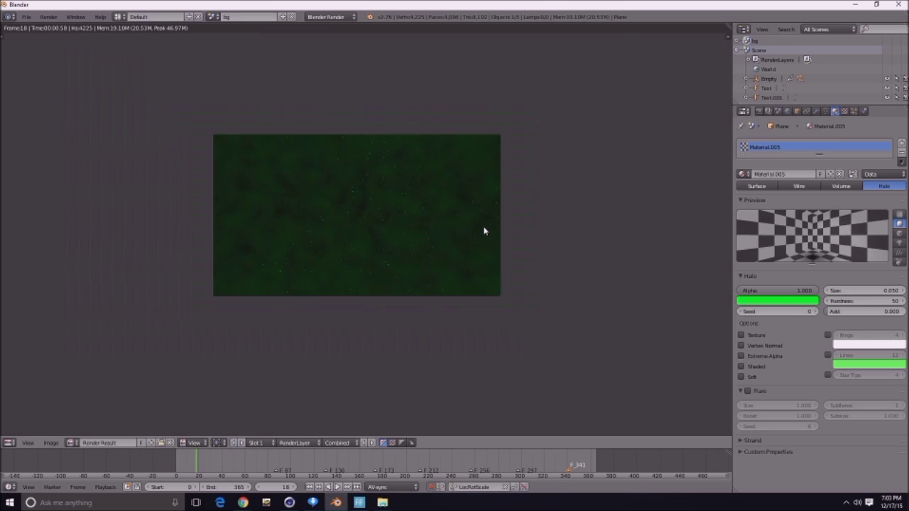
pyautogui.press('Escape')
# - Continue the playback to frame 172 and render that frame
pyautogui.click(339, 487)
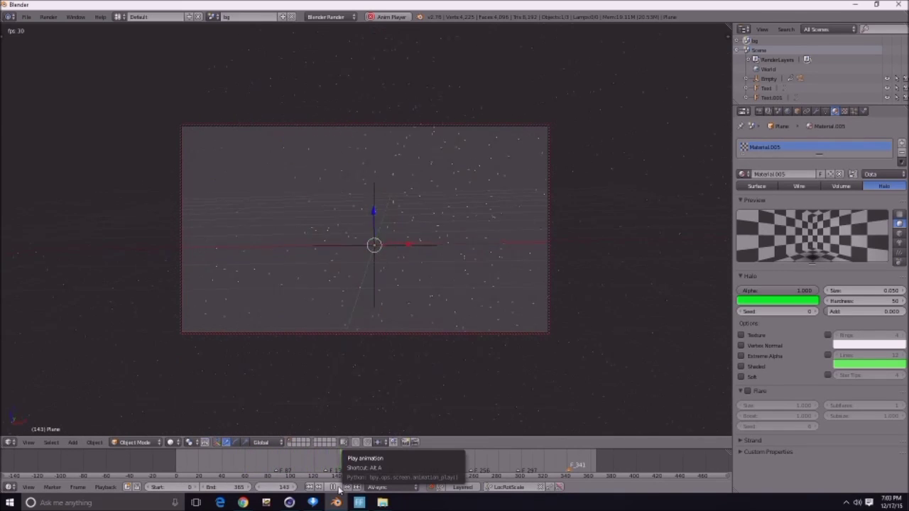
pyautogui.click(339, 488)
pyautogui.press('F12')
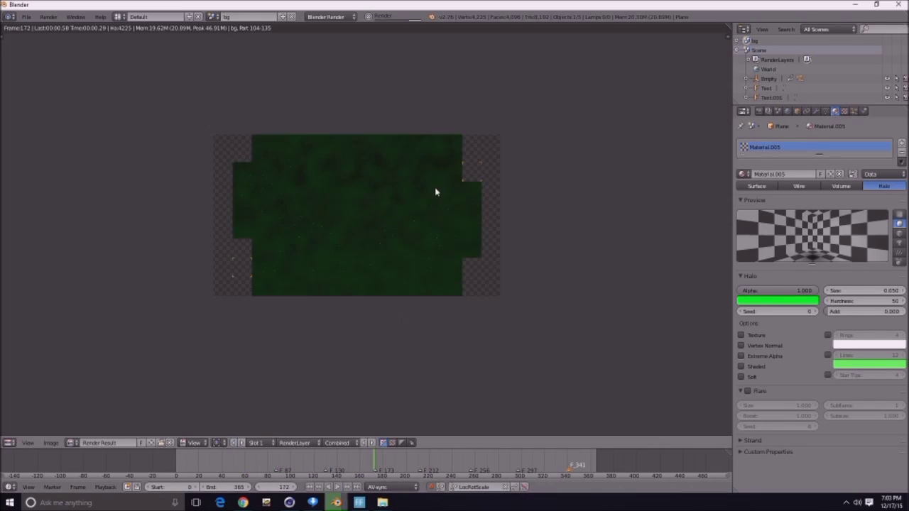
pyautogui.press('Escape')
# - Insert a keyframe on the Scale of the plane's Ocean modifier at frame 172
pyautogui.moveTo(417, 209)
pyautogui.mouseDown(button='middle')
pyautogui.moveTo(518, 252)
pyautogui.moveTo(521, 322)
pyautogui.moveTo(473, 255)
pyautogui.moveTo(422, 215)
pyautogui.mouseUp(button='middle')
pyautogui.scroll(-5, 522, 321)
pyautogui.press('a')
pyautogui.press('a')
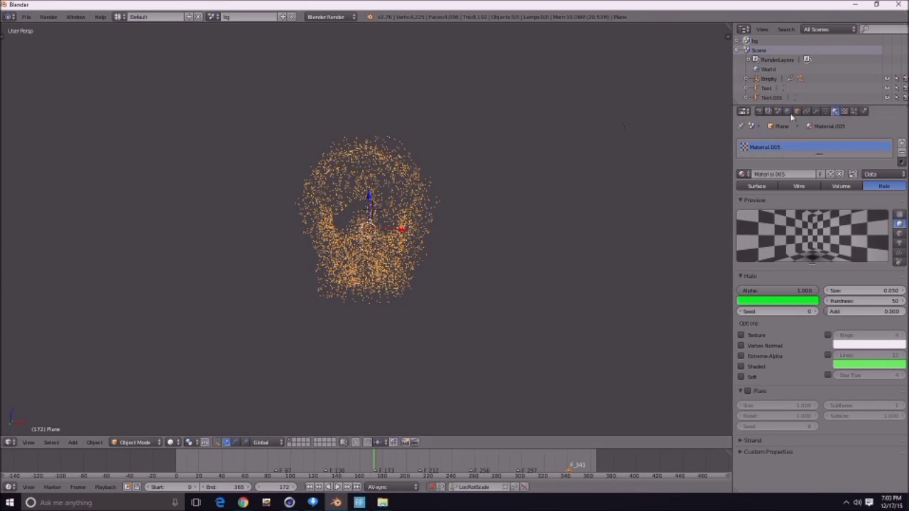
pyautogui.click(788, 111)
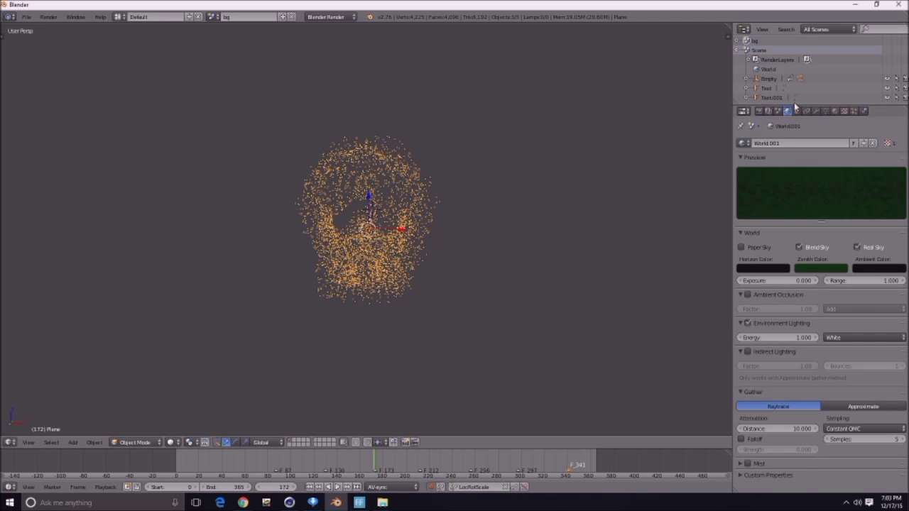
pyautogui.click(815, 111)
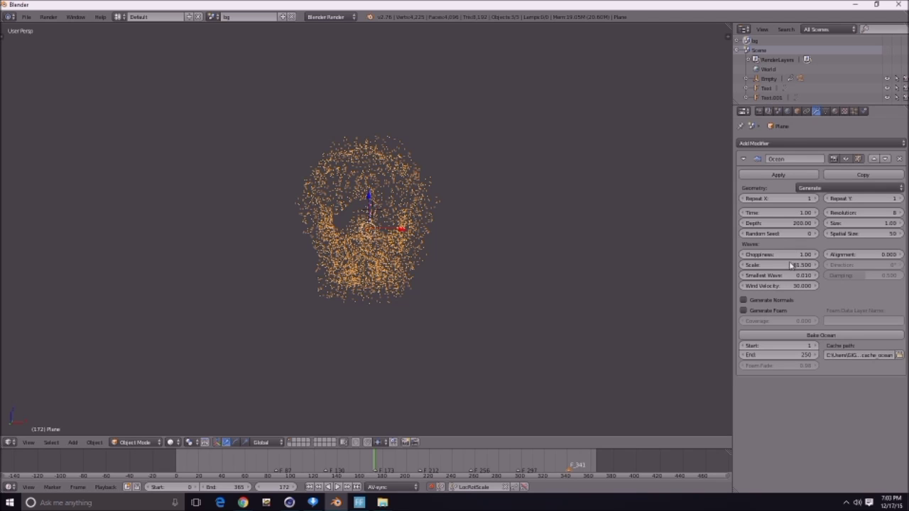
pyautogui.press('i')
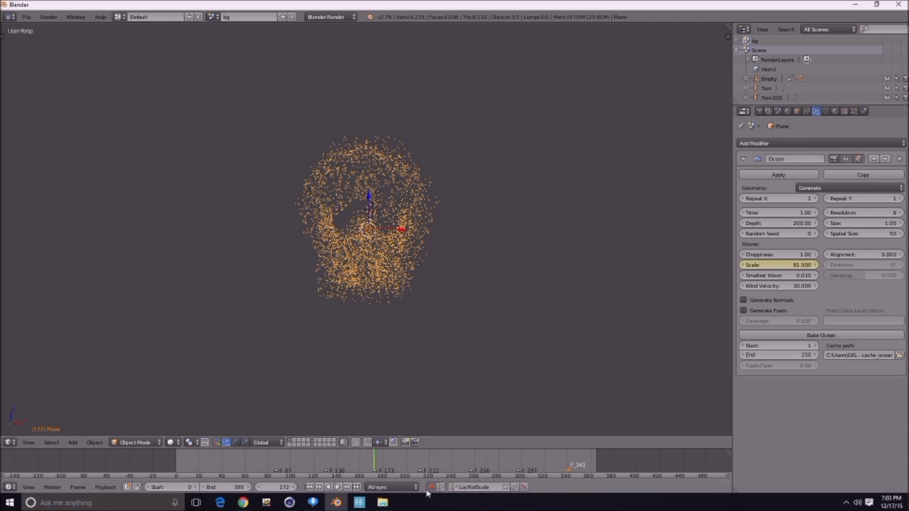
# - Try an Ocean Scale of 17.5 and a duplicate of the particle plane, and undo both changes
pyautogui.moveTo(762, 268); pyautogui.dragTo(678, 268)
pyautogui.scroll(5, 476, 273)
pyautogui.moveTo(476, 277); pyautogui.dragTo(569, 269, button='middle')
pyautogui.moveTo(447, 247); pyautogui.dragTo(569, 234, button='middle')
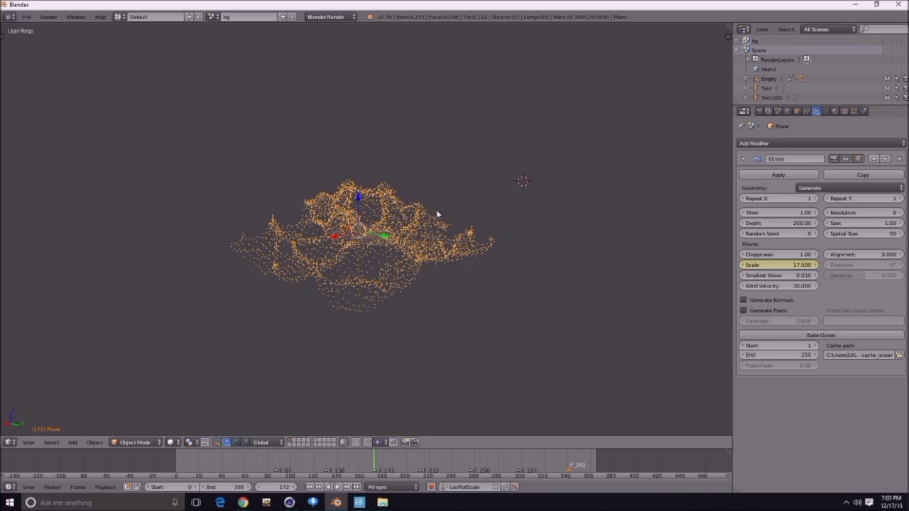
pyautogui.hotkey('shift', 'd')
pyautogui.rightClick(393, 147)
pyautogui.hotkey('ctrl', 'z')
pyautogui.hotkey('ctrl', 'z')
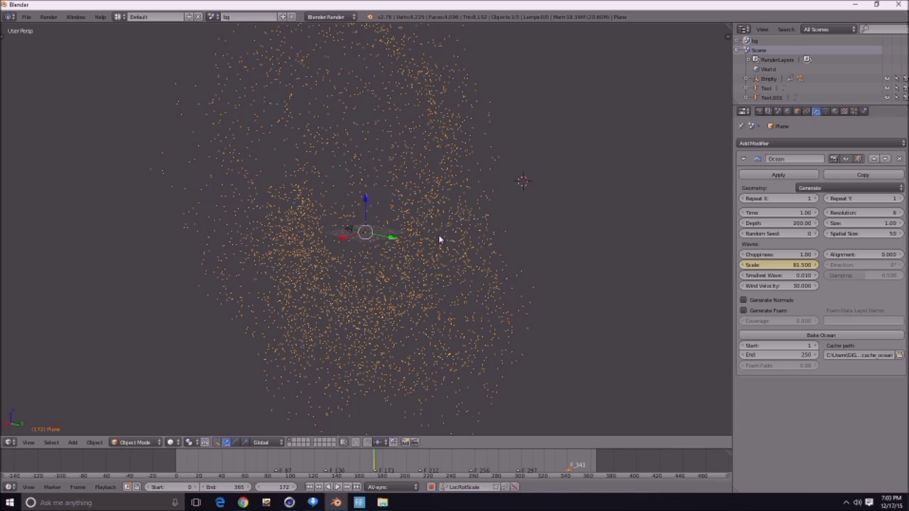
# - Play the particle animation from frame 0 through the camera and return to frame 0
pyautogui.press('KP_0')
pyautogui.moveTo(285, 466); pyautogui.dragTo(140, 461)
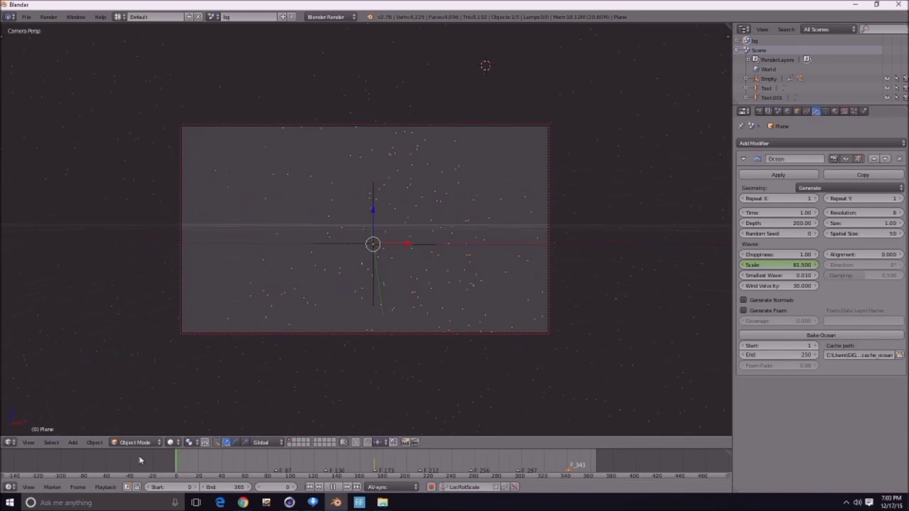
pyautogui.click(338, 488)
pyautogui.click(338, 489)
pyautogui.moveTo(302, 469); pyautogui.dragTo(160, 457)
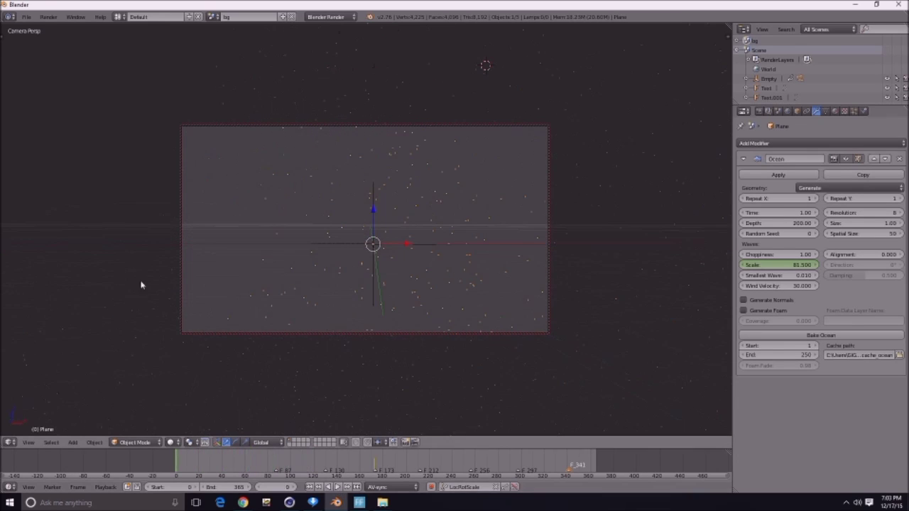
# - Switch from the bg scene to the scene named Scene
pyautogui.click(108, 17)
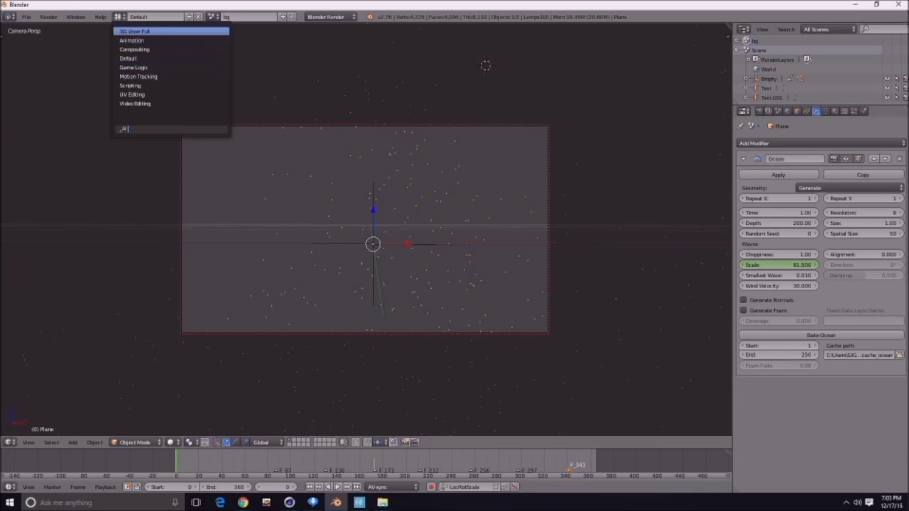
pyautogui.click(212, 17)
pyautogui.click(220, 39)
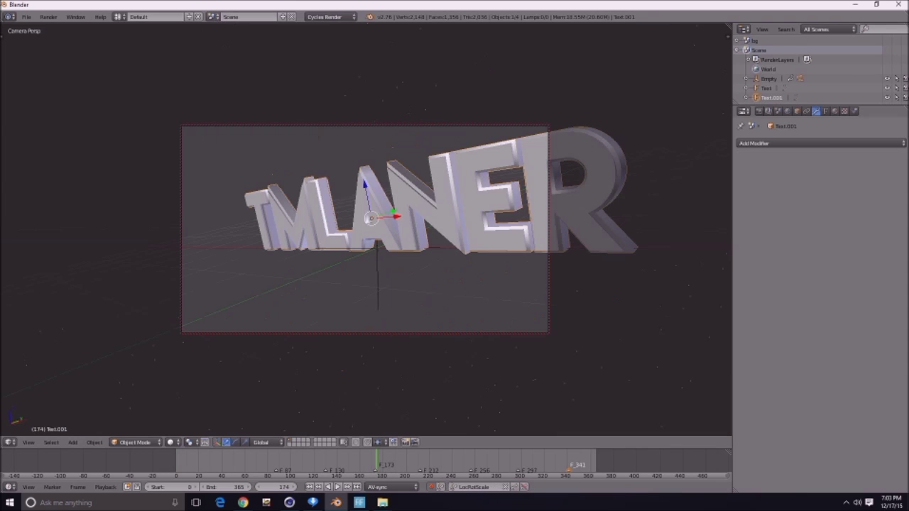
pyautogui.click(213, 17)
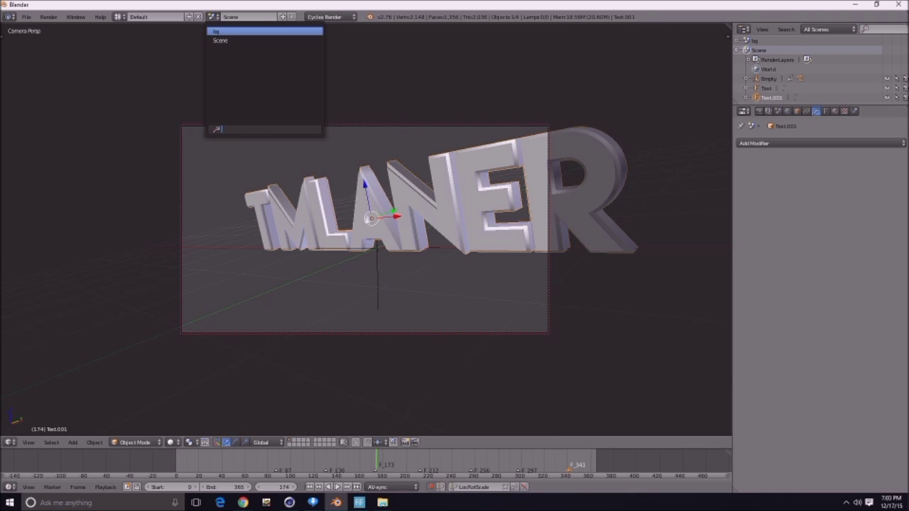
pyautogui.click(216, 42)
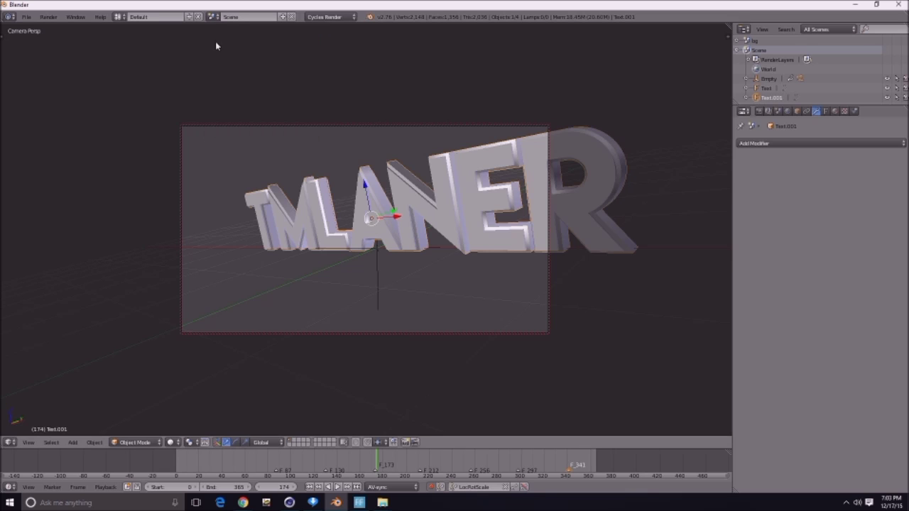
# - Play the title text animation from the first frame and return to frame 0
pyautogui.click(311, 489)
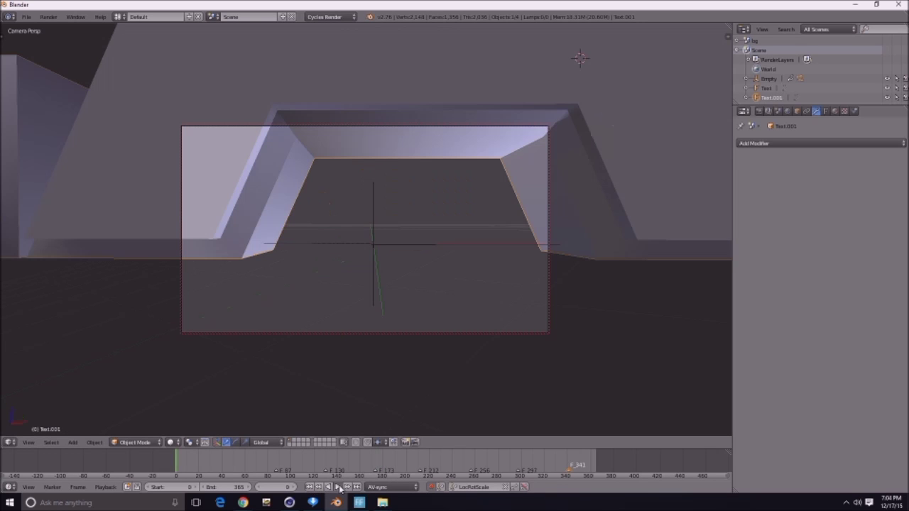
pyautogui.click(338, 489)
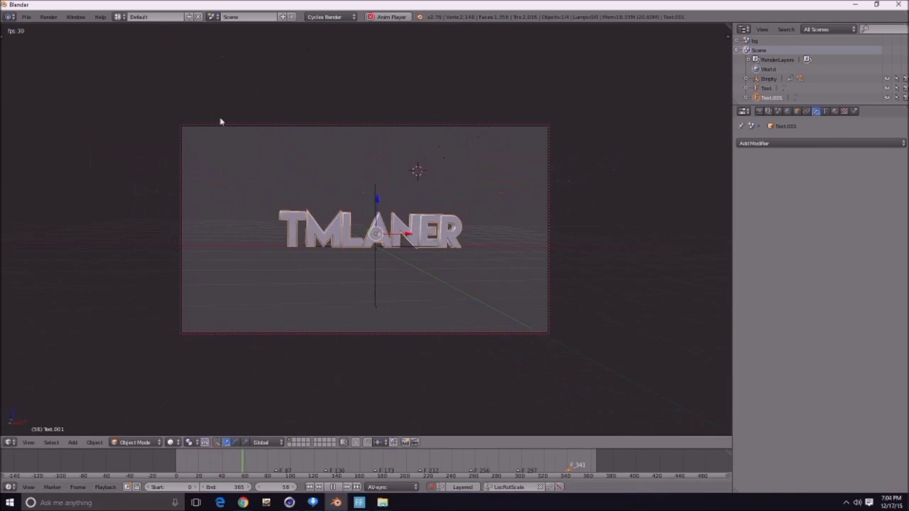
pyautogui.click(334, 488)
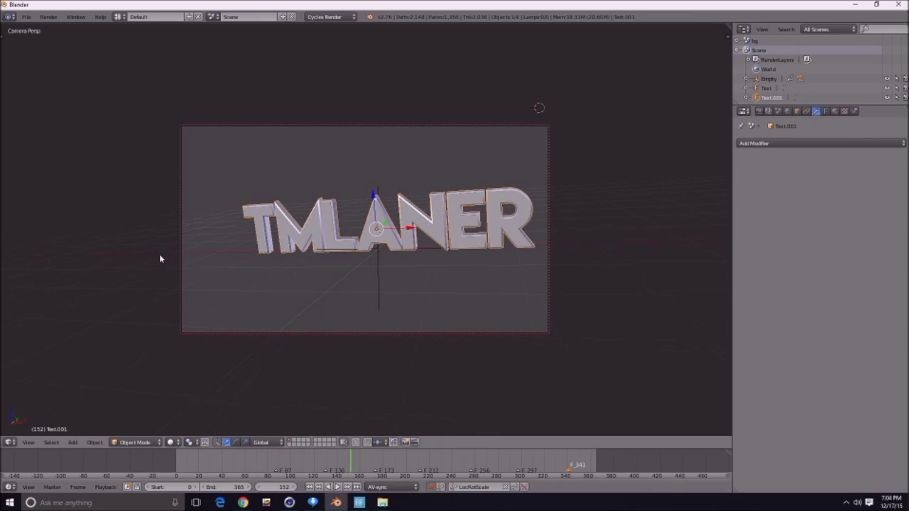
pyautogui.moveTo(191, 460); pyautogui.dragTo(6, 210)
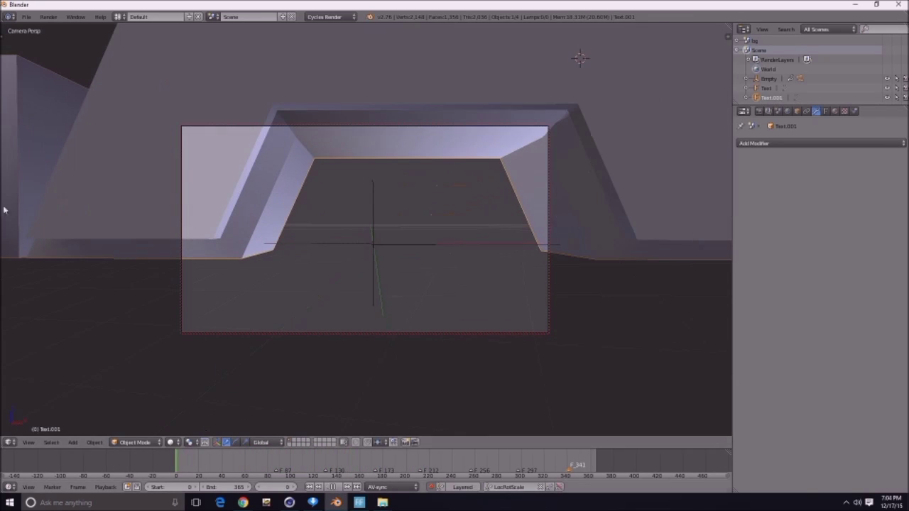
# - Switch to the Compositing screen layout and render frame 0
pyautogui.click(121, 18)
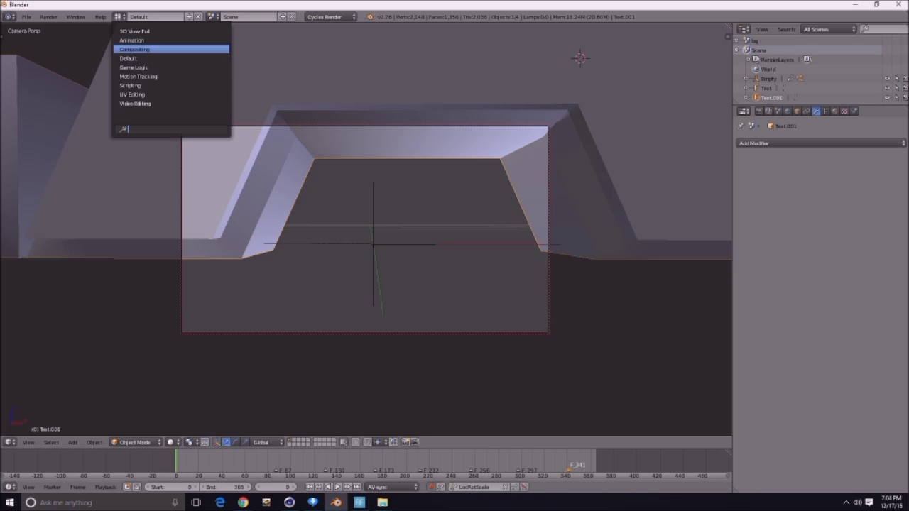
pyautogui.click(150, 51)
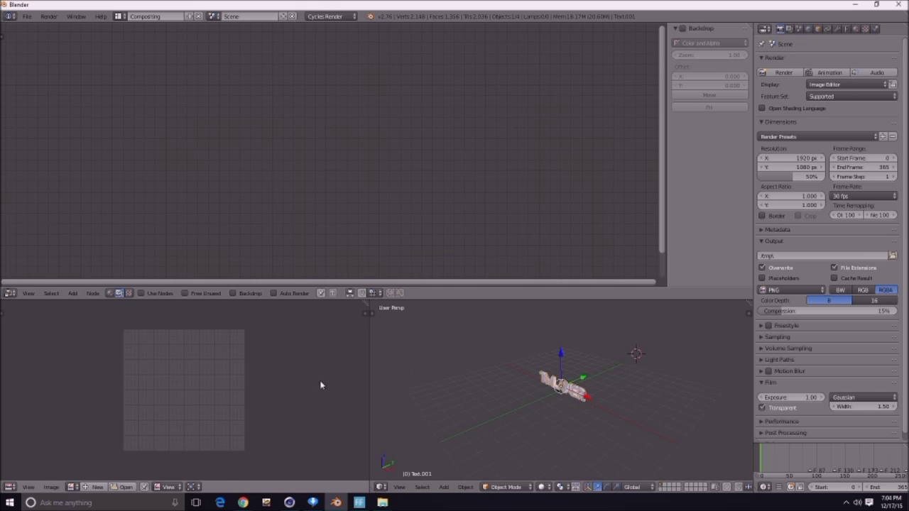
pyautogui.press('F12')
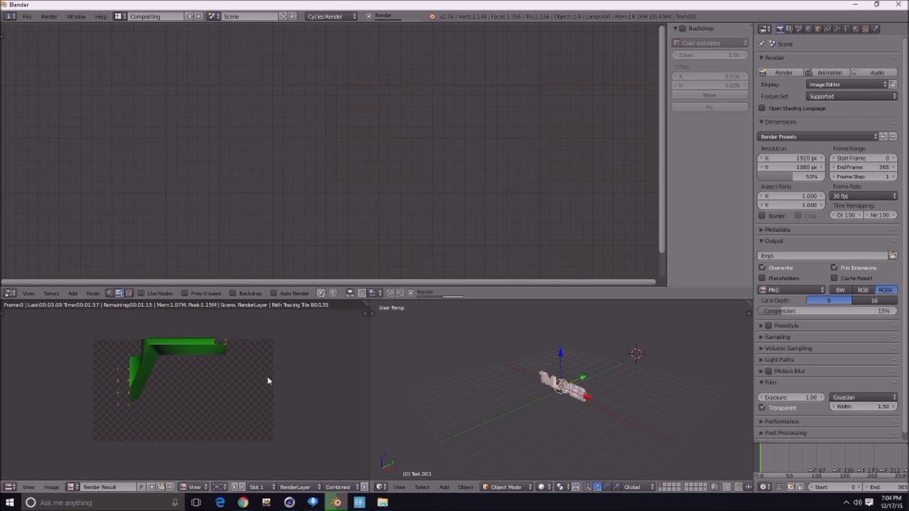
pyautogui.moveTo(195, 356); pyautogui.dragTo(163, 396, button='middle')
# - Enable Use Nodes for the compositor and render the title text at frame 173
pyautogui.click(168, 296)
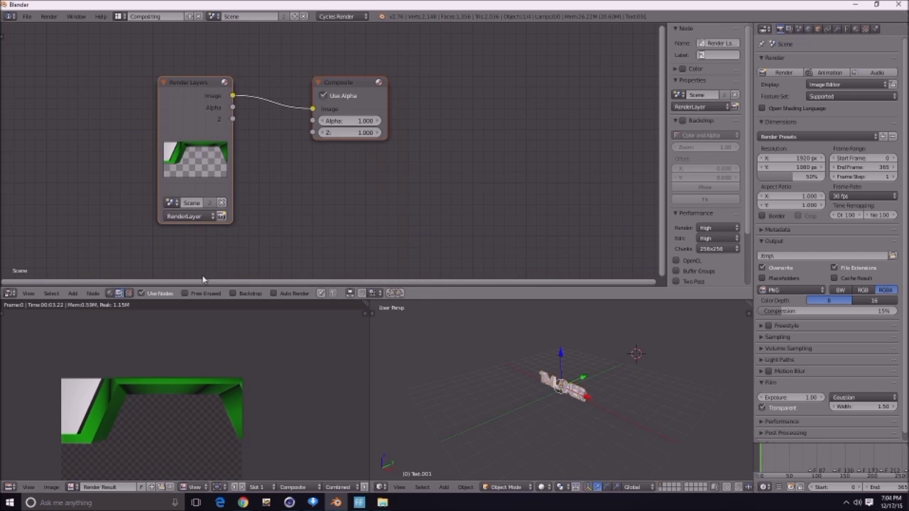
pyautogui.click(859, 466)
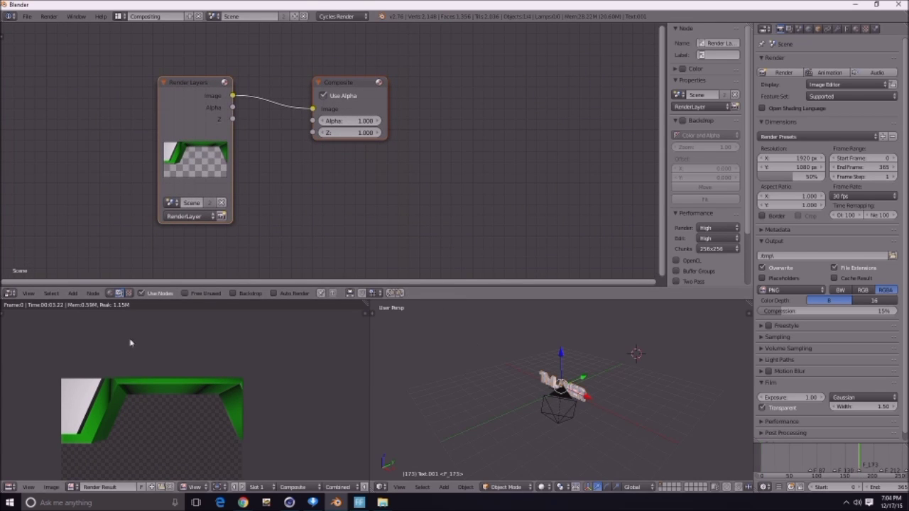
pyautogui.press('F12')
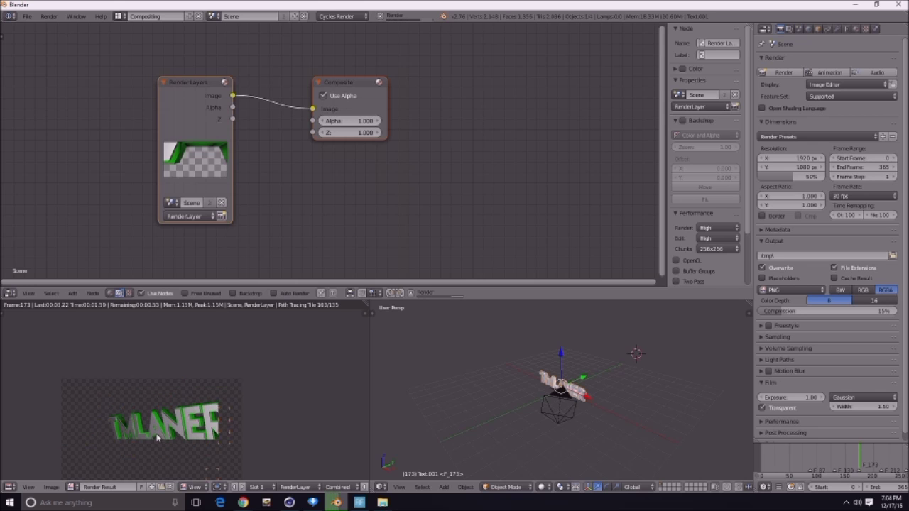
# - Duplicate the Render Layers node, set the copy to the bg scene, and place it beside the original
pyautogui.hotkey('shift', 'a')
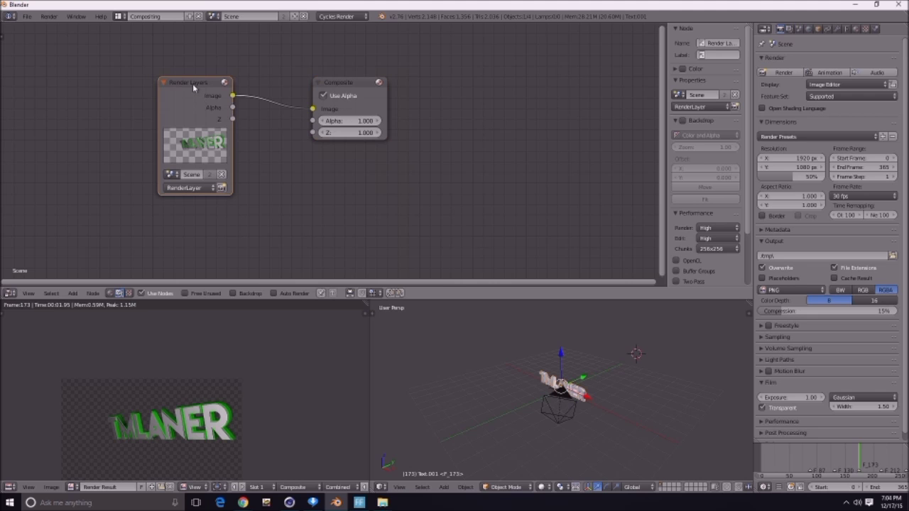
pyautogui.hotkey('shift', 'd')
pyautogui.click(87, 235)
pyautogui.moveTo(88, 236); pyautogui.dragTo(102, 123, button='middle')
pyautogui.click(81, 212)
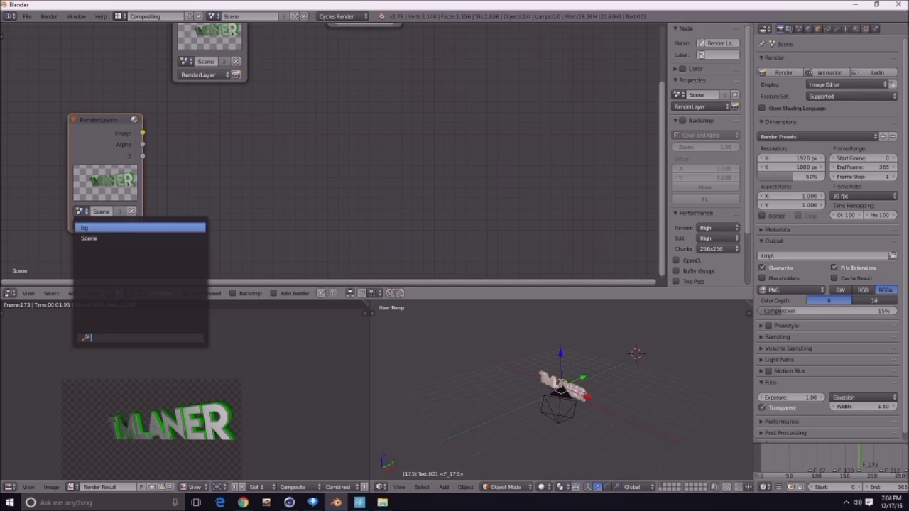
pyautogui.click(86, 228)
pyautogui.moveTo(105, 147); pyautogui.dragTo(130, 84)
pyautogui.moveTo(129, 83); pyautogui.dragTo(101, 182, button='middle')
pyautogui.moveTo(112, 169); pyautogui.dragTo(104, 81)
pyautogui.moveTo(154, 113); pyautogui.dragTo(119, 154, button='middle')
# - Move the Composite node away from the Render Layers nodes and insert an Alpha Over node on the link between them
pyautogui.moveTo(319, 118); pyautogui.dragTo(492, 107)
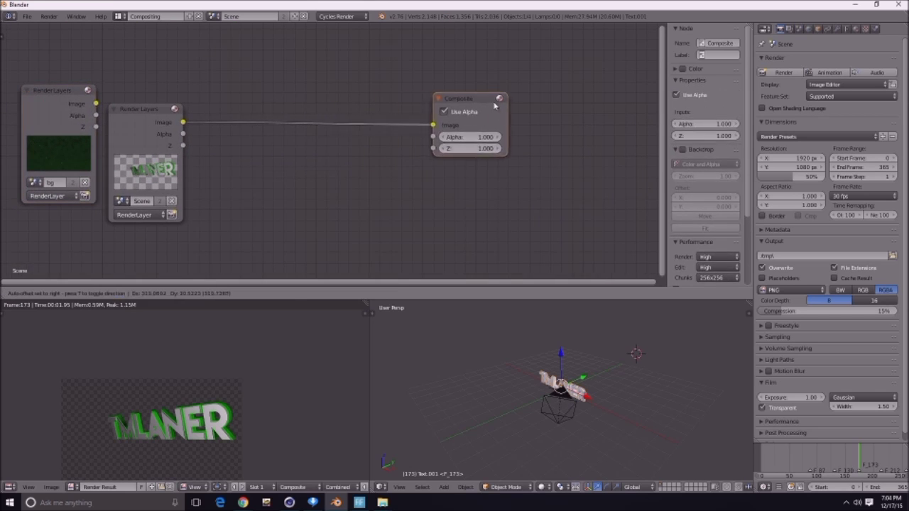
pyautogui.hotkey('shift', 'a')
pyautogui.moveTo(416, 153)
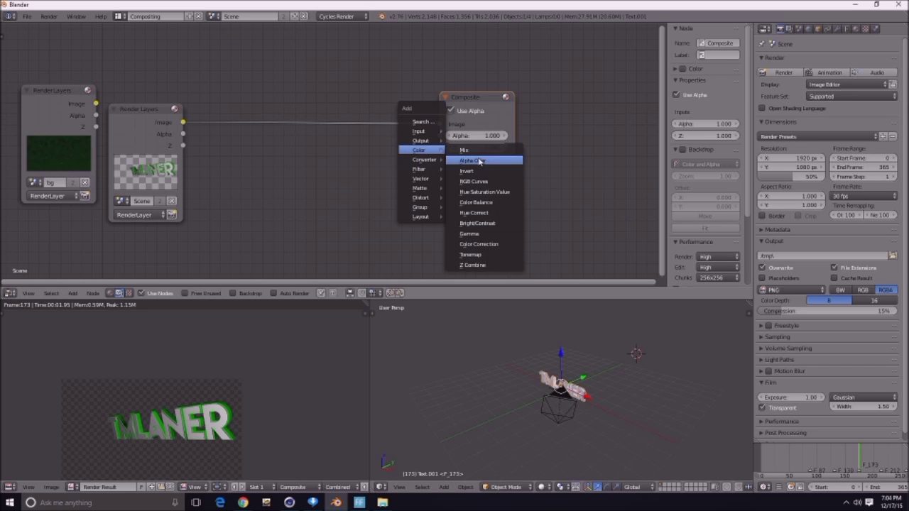
pyautogui.click(480, 162)
pyautogui.click(361, 150)
pyautogui.moveTo(179, 106); pyautogui.dragTo(181, 107, button='middle')
# - Link the bg render layer to the Alpha Over's first image input and the text render layer to its second
pyautogui.moveTo(81, 98); pyautogui.dragTo(239, 192)
pyautogui.moveTo(263, 210); pyautogui.dragTo(237, 163, button='middle')
pyautogui.moveTo(246, 176); pyautogui.dragTo(287, 156)
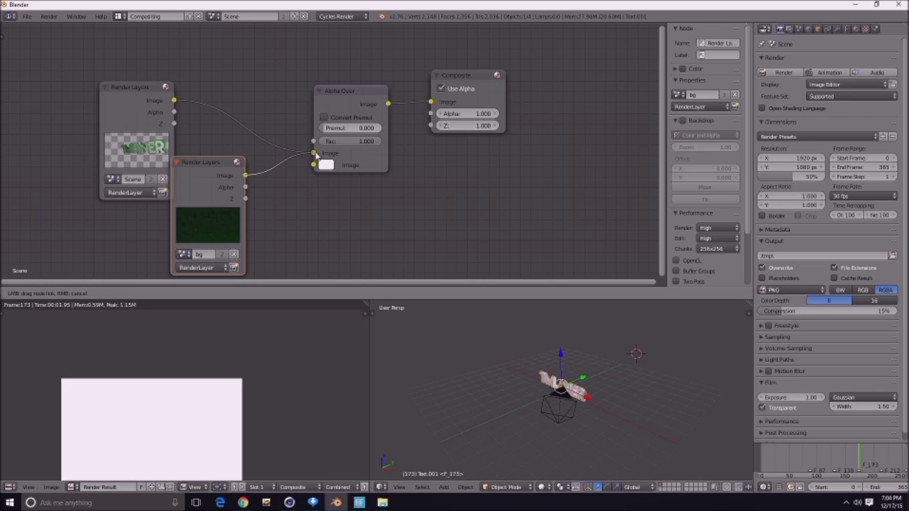
pyautogui.moveTo(317, 153); pyautogui.dragTo(315, 165)
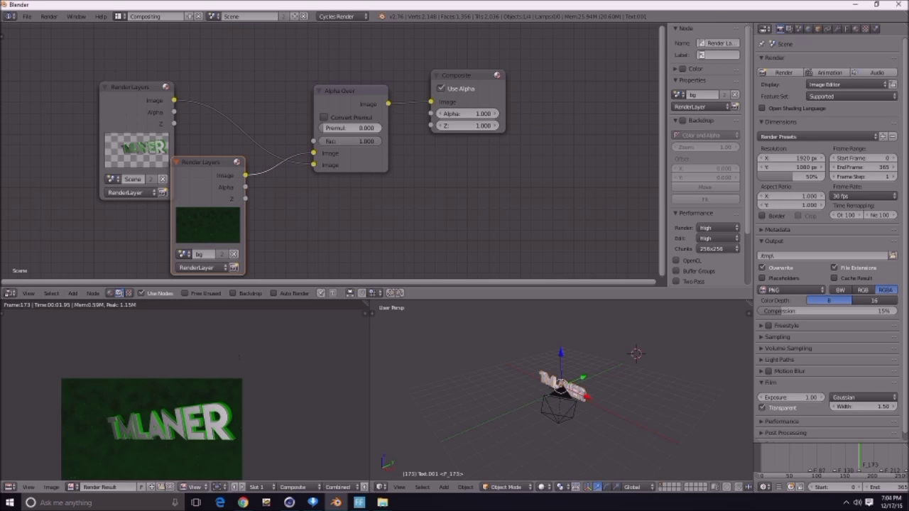
# - Examine the composited text over the green background in the render result and the text in the 3D view
pyautogui.moveTo(224, 386); pyautogui.dragTo(255, 331, button='middle')
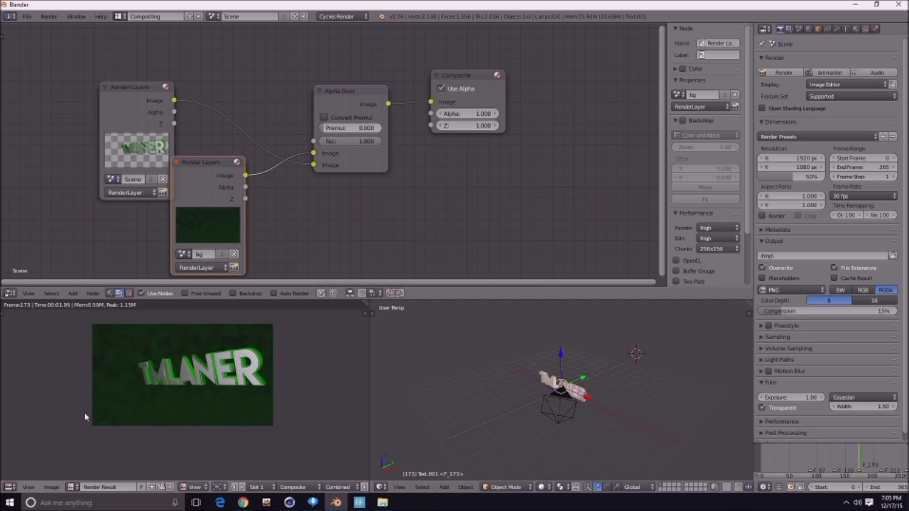
pyautogui.moveTo(558, 372); pyautogui.dragTo(540, 372, button='middle')
pyautogui.moveTo(103, 424); pyautogui.dragTo(171, 393)
pyautogui.moveTo(581, 371); pyautogui.dragTo(527, 370, button='middle')
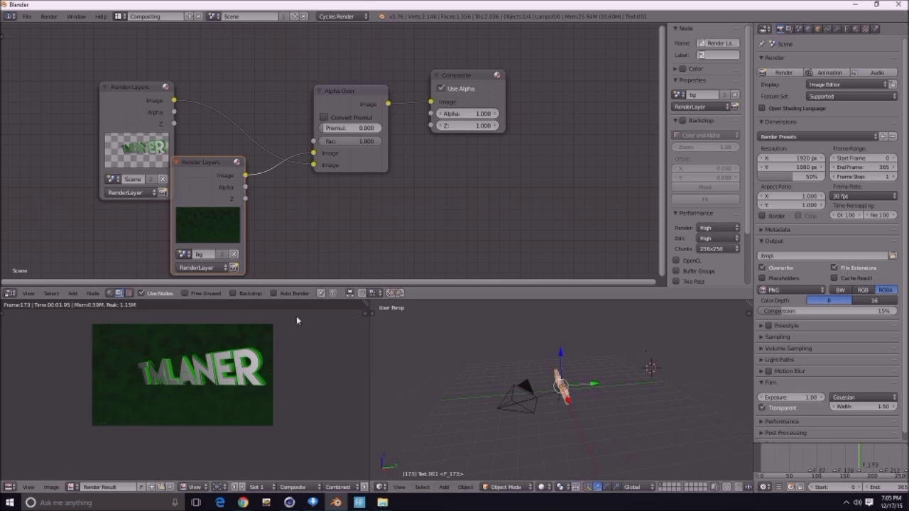
pyautogui.moveTo(260, 353); pyautogui.dragTo(269, 360, button='middle')
pyautogui.moveTo(337, 256); pyautogui.dragTo(380, 222, button='middle')
pyautogui.scroll(-1, 257, 395)
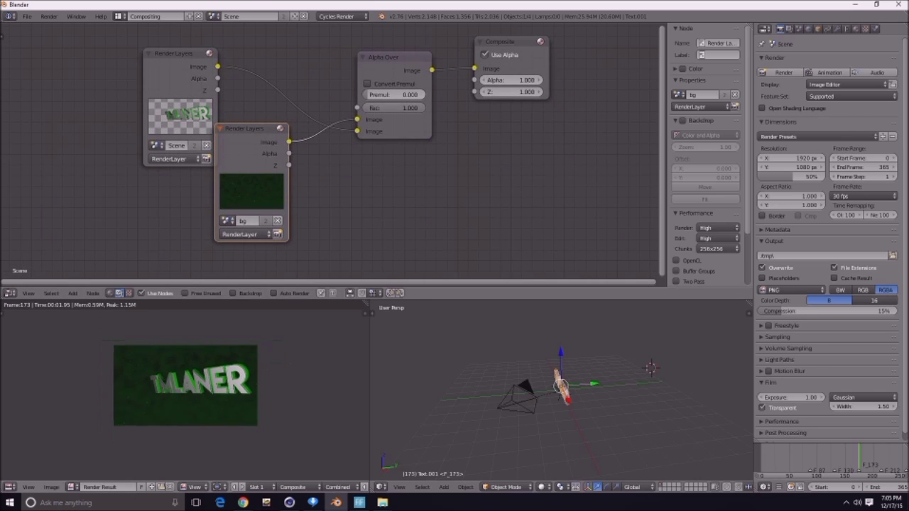
# - Switch the 3D view to the camera and move the timeline to frame 63
pyautogui.hotkey('shift', 'a')
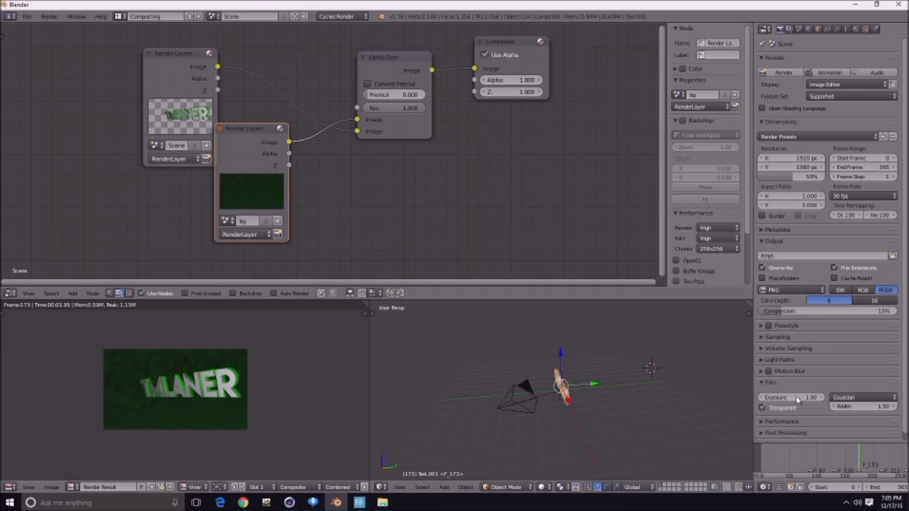
pyautogui.press('KP_0')
pyautogui.moveTo(785, 459); pyautogui.dragTo(797, 464)
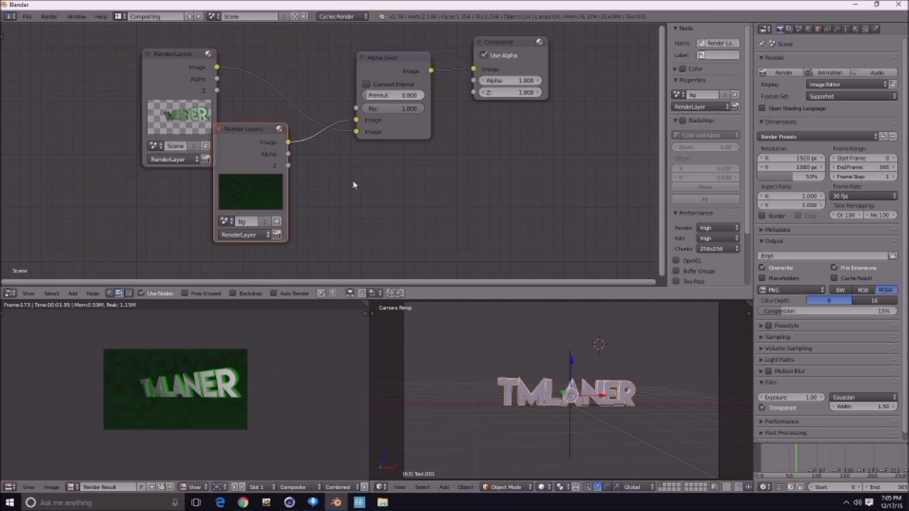
# - Move the Composite node farther out and place a duplicate of the Alpha Over node before it
pyautogui.moveTo(526, 45); pyautogui.dragTo(616, 44)
pyautogui.click(383, 63)
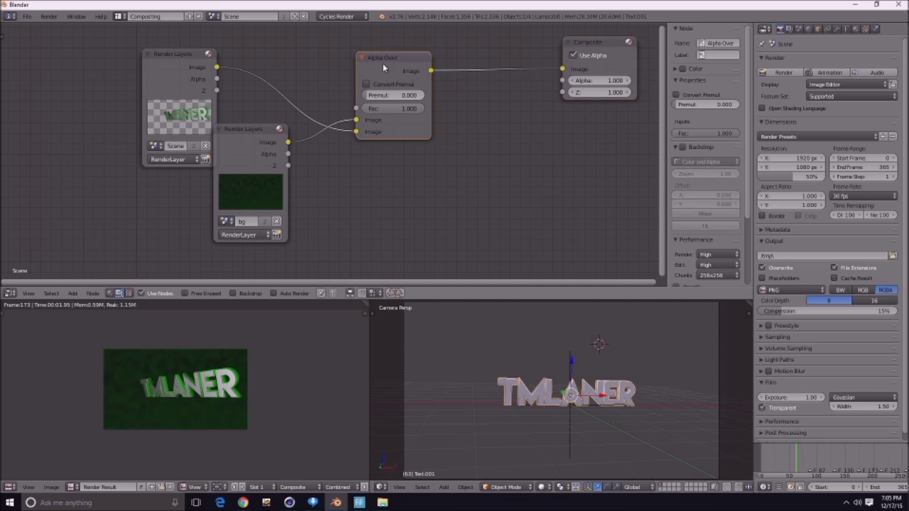
pyautogui.hotkey('shift', 'd')
pyautogui.click(536, 127)
# - Add a Sun Beams filter node between the two Alpha Over nodes
pyautogui.hotkey('shift', 'a')
pyautogui.moveTo(349, 224)
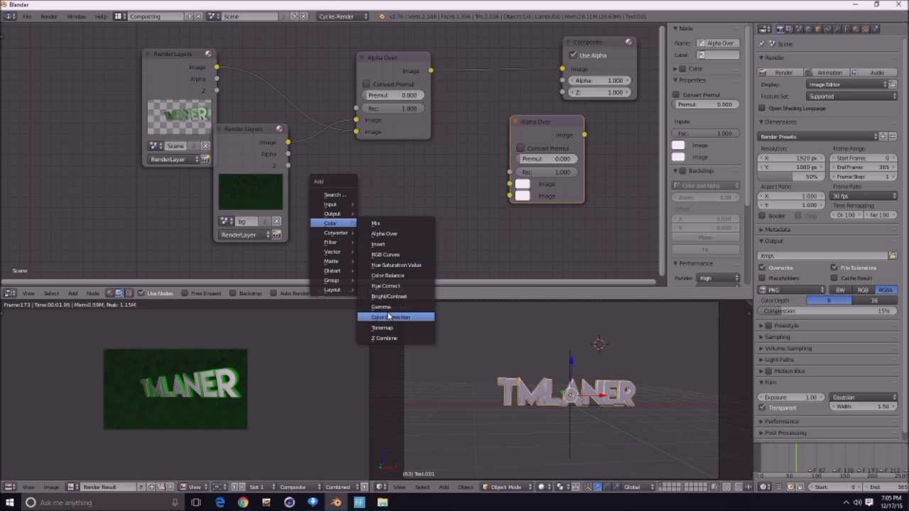
pyautogui.moveTo(339, 243)
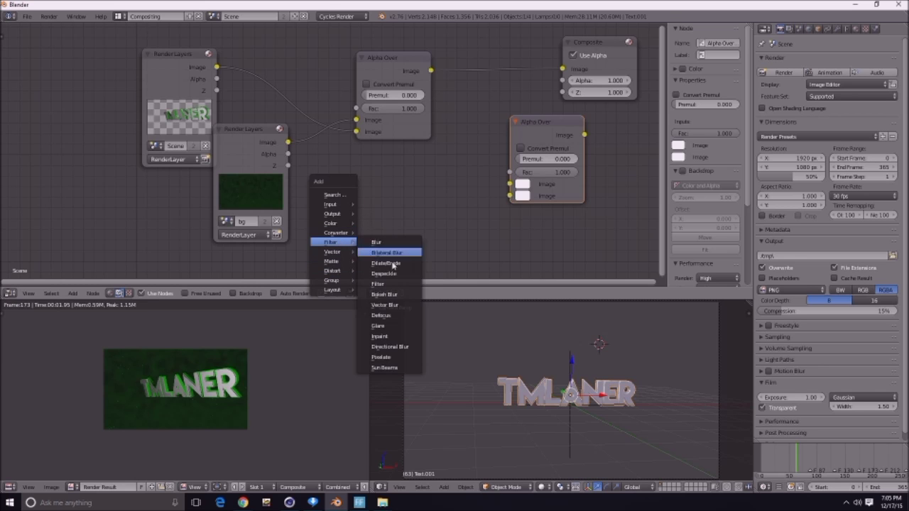
pyautogui.click(385, 369)
pyautogui.click(407, 136)
# - Link the first Alpha Over to Sun Beams and the second Alpha Over, Sun Beams to its second image input, and its output to Composite
pyautogui.moveTo(482, 155); pyautogui.dragTo(510, 196)
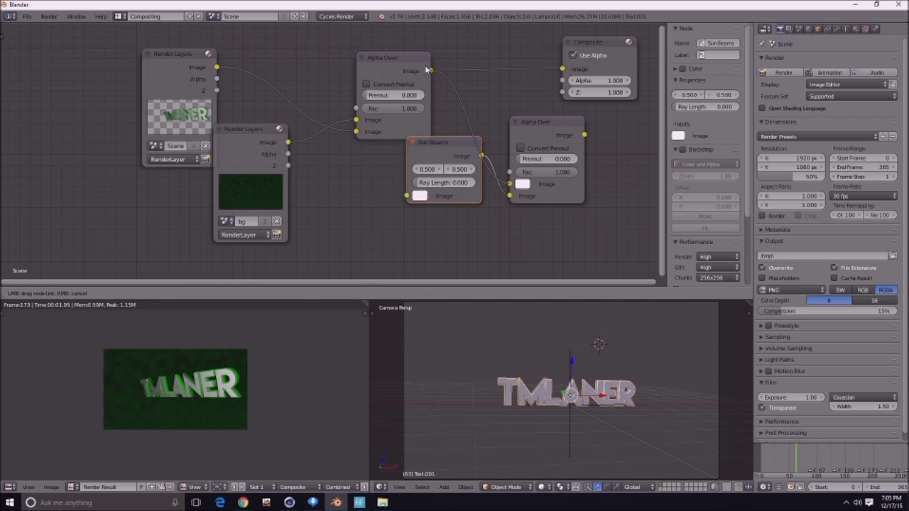
pyautogui.moveTo(427, 67); pyautogui.dragTo(430, 71)
pyautogui.moveTo(509, 184); pyautogui.dragTo(435, 196)
pyautogui.moveTo(505, 187); pyautogui.dragTo(508, 184)
pyautogui.moveTo(432, 71); pyautogui.dragTo(407, 196)
pyautogui.moveTo(584, 135); pyautogui.dragTo(562, 69)
# - Rearrange the Composite, second Alpha Over and Sun Beams nodes so they are spaced apart
pyautogui.moveTo(623, 37); pyautogui.dragTo(546, 71, button='middle')
pyautogui.moveTo(514, 101); pyautogui.dragTo(569, 96)
pyautogui.moveTo(466, 150); pyautogui.dragTo(485, 156)
pyautogui.moveTo(483, 165); pyautogui.dragTo(529, 155)
pyautogui.moveTo(387, 180); pyautogui.dragTo(419, 144)
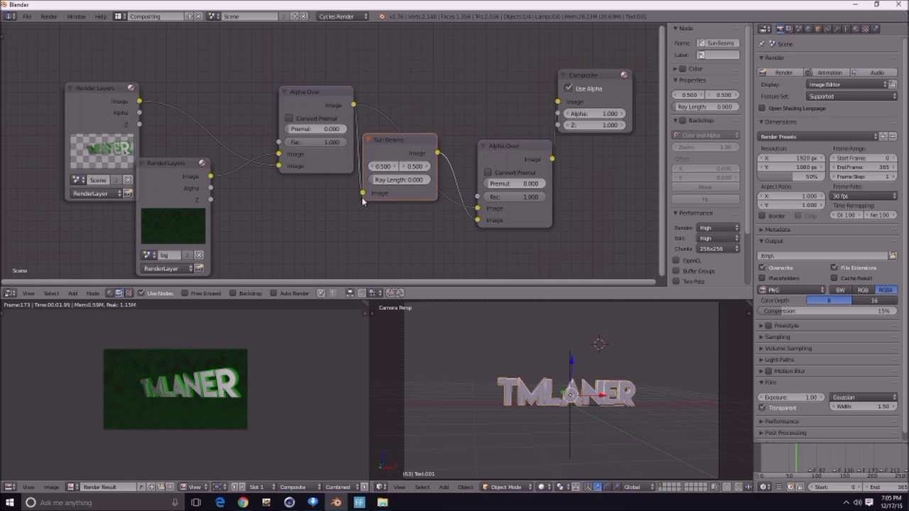
pyautogui.moveTo(363, 194)
pyautogui.mouseDown()
pyautogui.moveTo(346, 203)
pyautogui.moveTo(363, 194)
pyautogui.mouseUp()
# - Set the Sun Beams ray length to 0.127 and check the glow in the render result
pyautogui.moveTo(412, 181); pyautogui.dragTo(420, 182)
pyautogui.scroll(1, 242, 398)
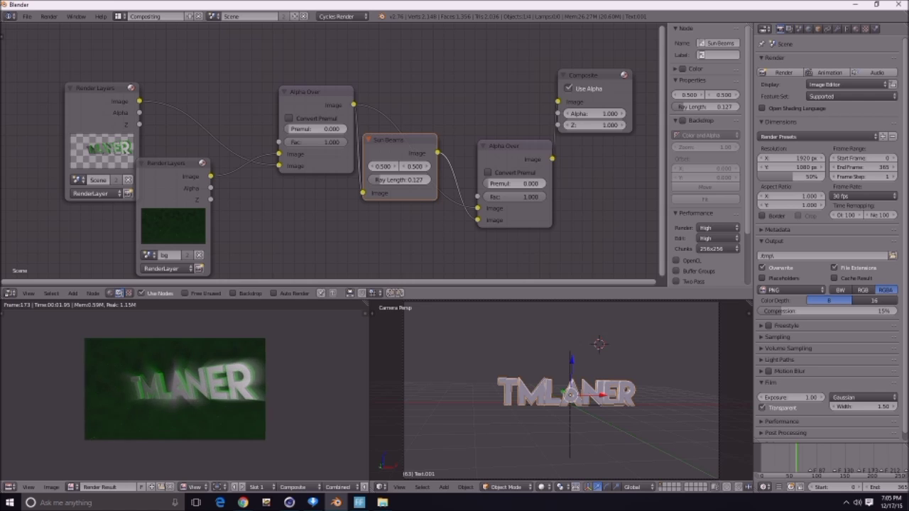
pyautogui.moveTo(245, 399); pyautogui.dragTo(254, 399, button='middle')
pyautogui.scroll(-1, 254, 399)
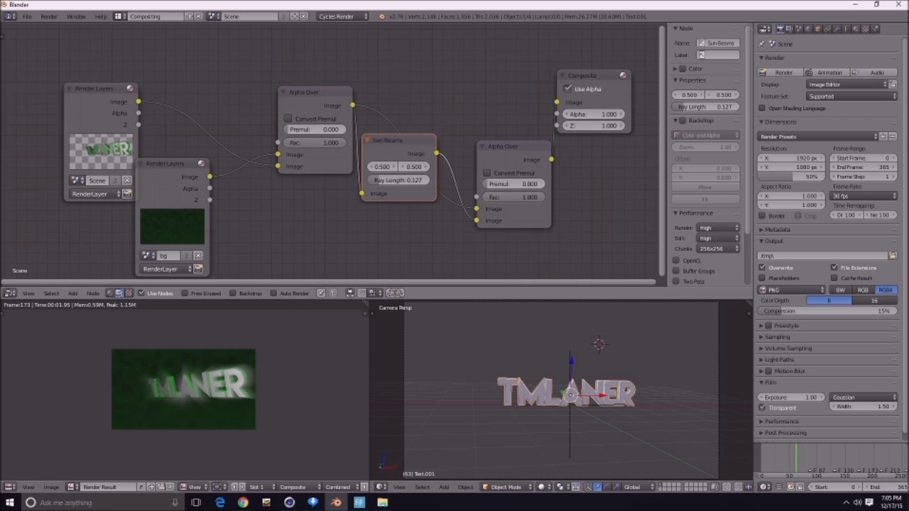
# - Insert a Gamma node between Sun Beams and the second Alpha Over
pyautogui.moveTo(385, 223); pyautogui.dragTo(358, 216, button='middle')
pyautogui.hotkey('shift', 'a')
pyautogui.moveTo(359, 220)
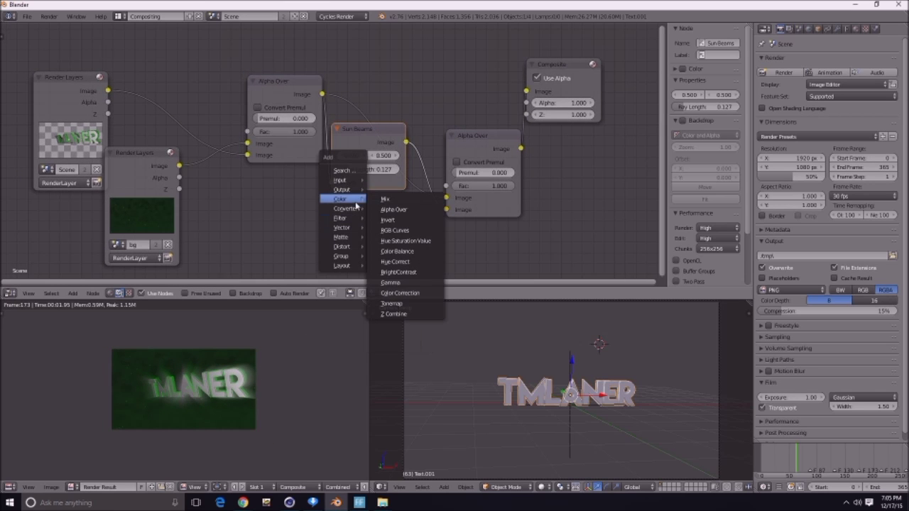
pyautogui.click(395, 283)
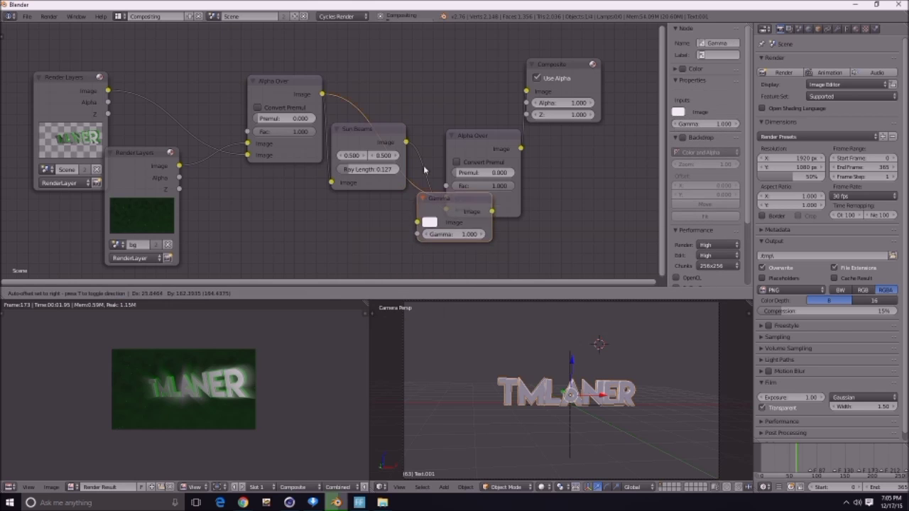
pyautogui.click(447, 157)
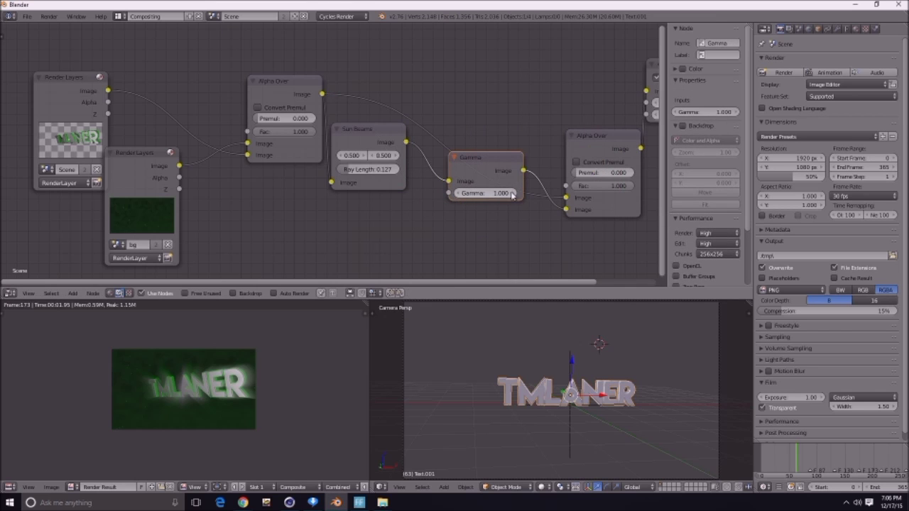
# - Set the Gamma node after Sun Beams to 0.800
pyautogui.click(458, 195)
pyautogui.click(458, 195)
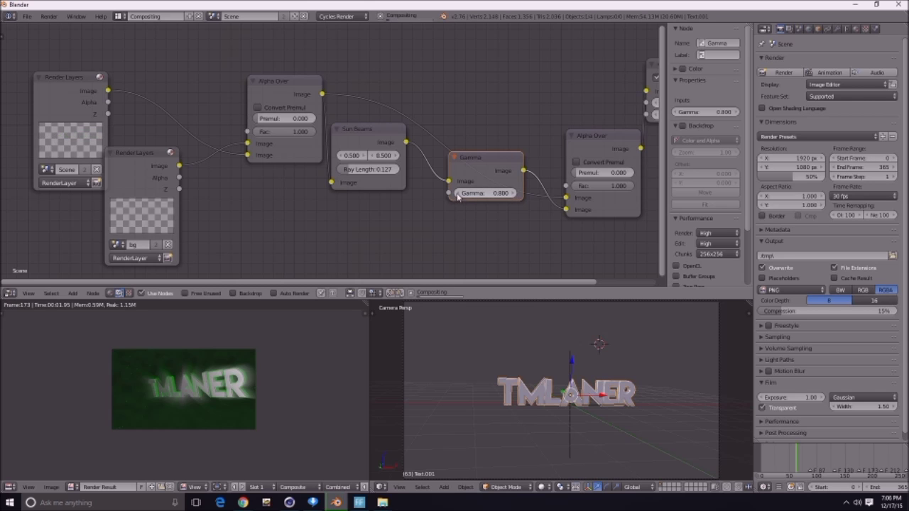
pyautogui.moveTo(249, 352); pyautogui.dragTo(244, 352, button='middle')
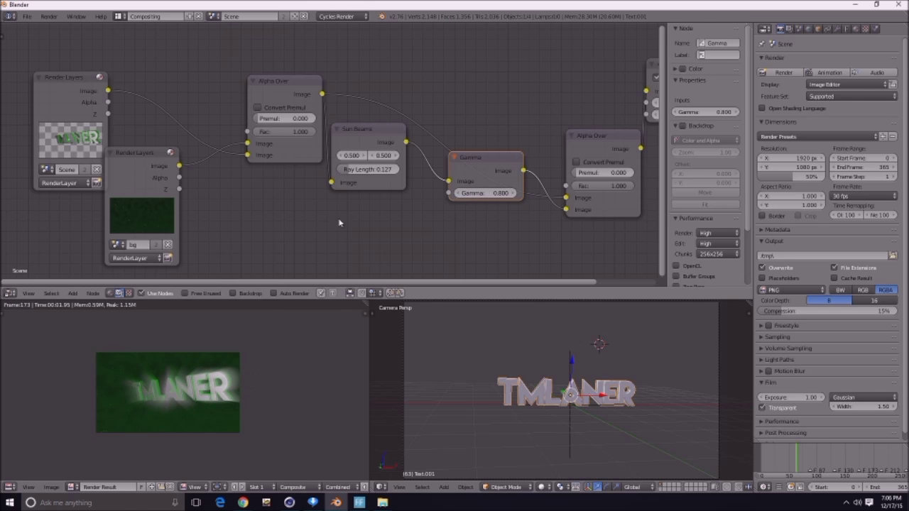
# - Insert a duplicate Gamma node after the first Alpha Over and inspect the brightened render result
pyautogui.hotkey('shift', 'd')
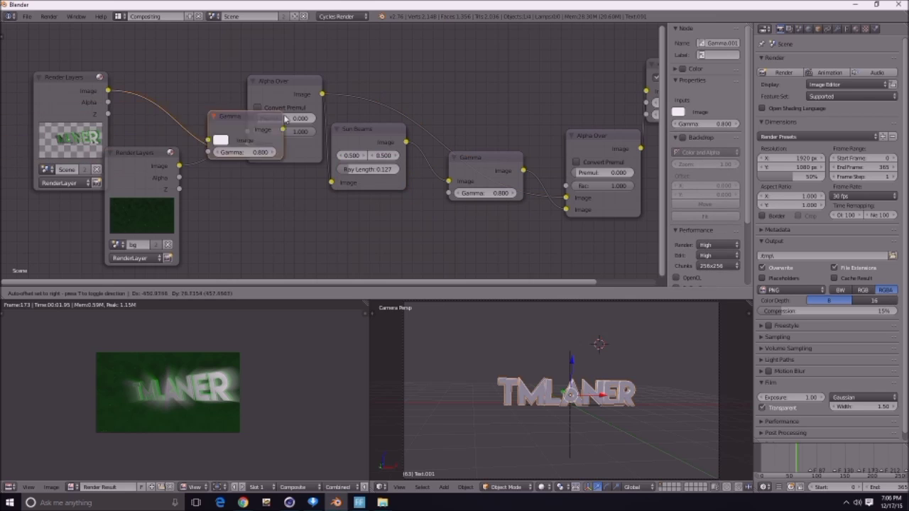
pyautogui.click(360, 95)
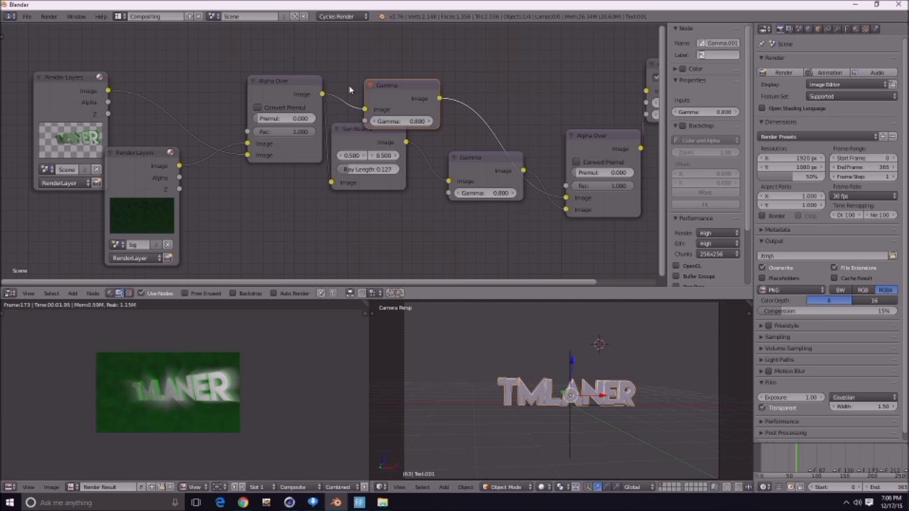
pyautogui.scroll(3, 282, 311)
pyautogui.moveTo(207, 422); pyautogui.dragTo(189, 434, button='middle')
pyautogui.scroll(-3, 170, 446)
pyautogui.scroll(5, 205, 435)
pyautogui.scroll(-4, 205, 424)
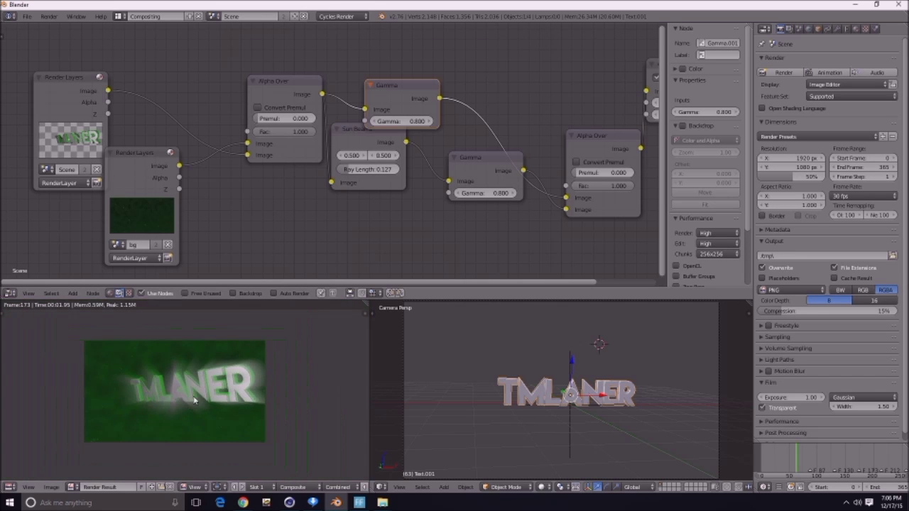
# - Feed Sun Beams from the new Gamma node's output and reposition both nodes clear of each other
pyautogui.moveTo(397, 98); pyautogui.dragTo(395, 81)
pyautogui.moveTo(379, 139); pyautogui.dragTo(391, 140)
pyautogui.moveTo(437, 81); pyautogui.dragTo(437, 91)
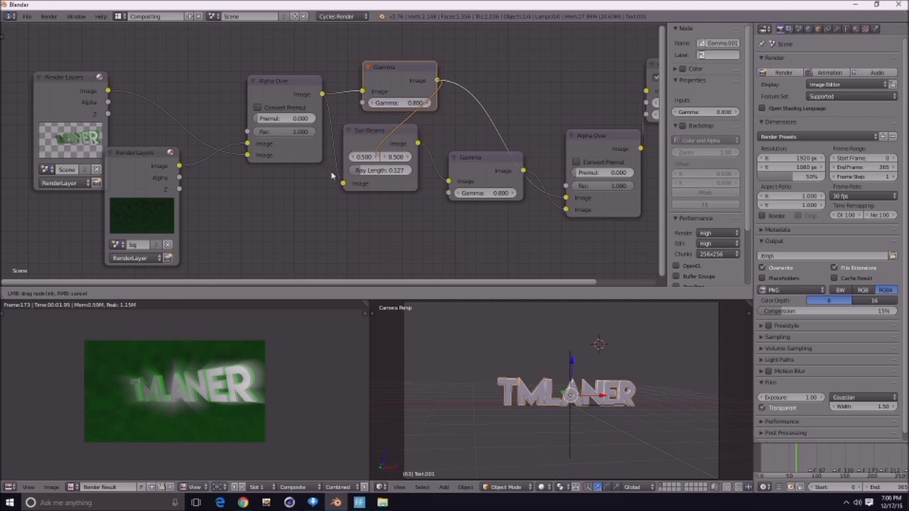
pyautogui.moveTo(342, 186); pyautogui.dragTo(343, 185)
pyautogui.moveTo(355, 138); pyautogui.dragTo(376, 146)
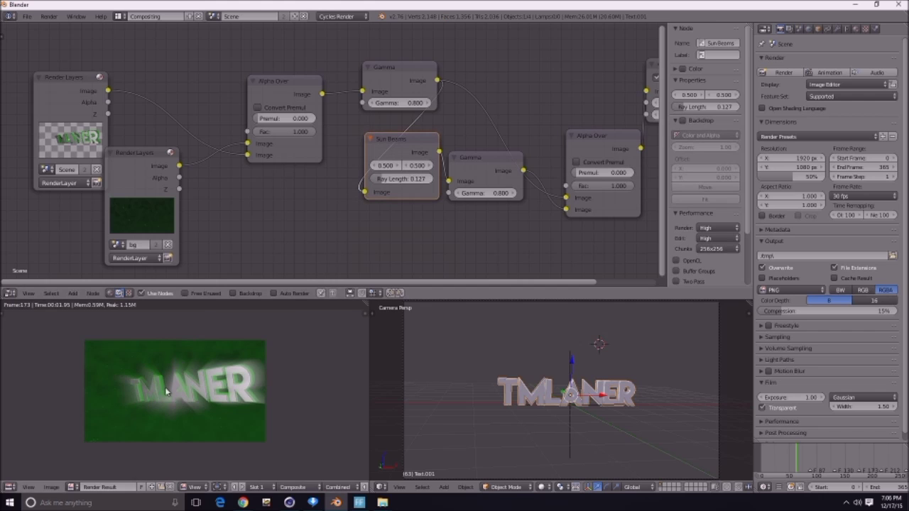
# - Set the Gamma node before Sun Beams to 1.200 and the one after it to 0.700
pyautogui.click(429, 104)
pyautogui.click(430, 104)
pyautogui.click(430, 104)
pyautogui.click(430, 104)
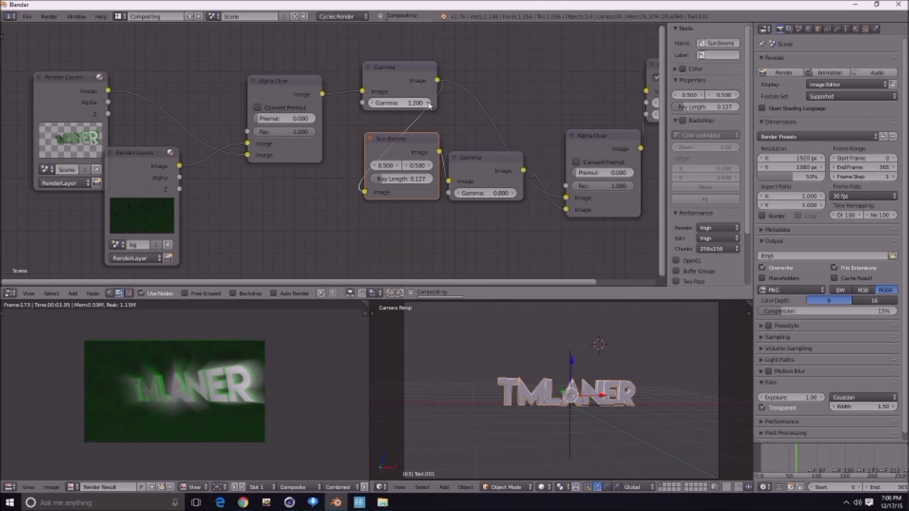
pyautogui.click(457, 193)
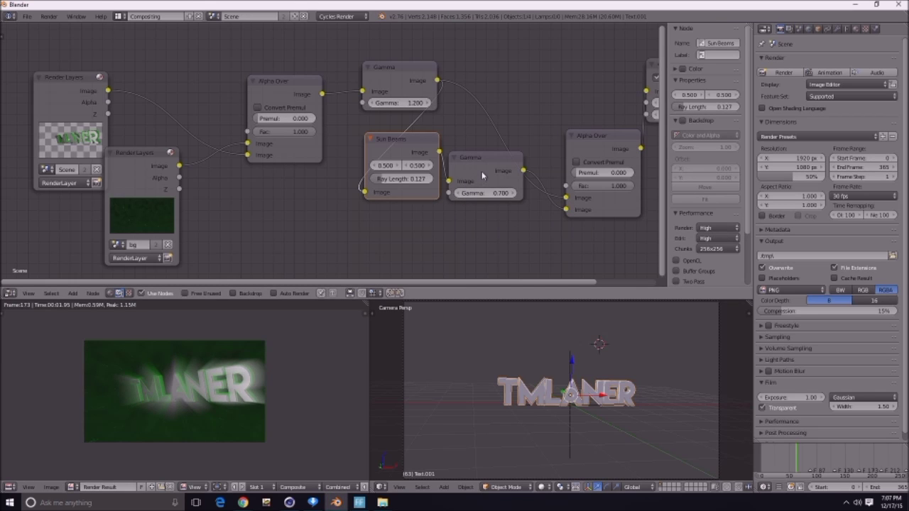
# - Duplicate the 1.200 Gamma node and insert the copy between the bg render layer and the first Alpha Over
pyautogui.click(480, 172)
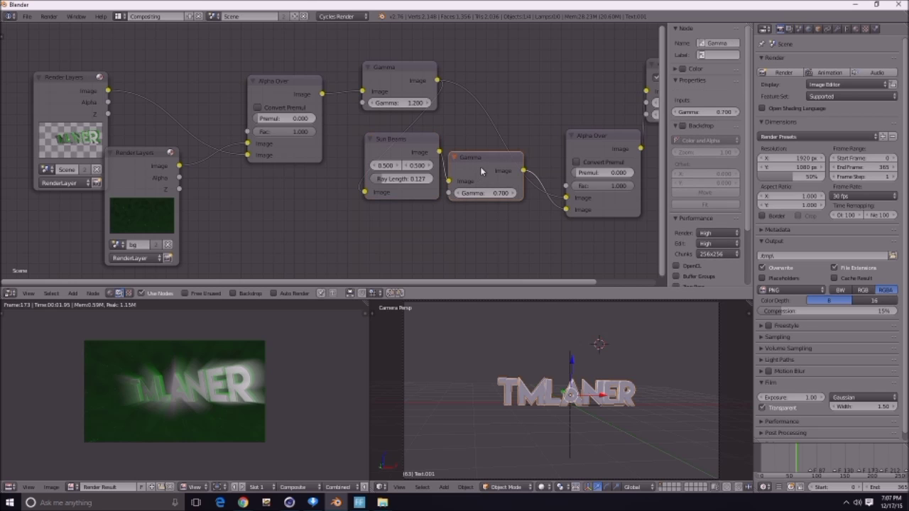
pyautogui.click(407, 81)
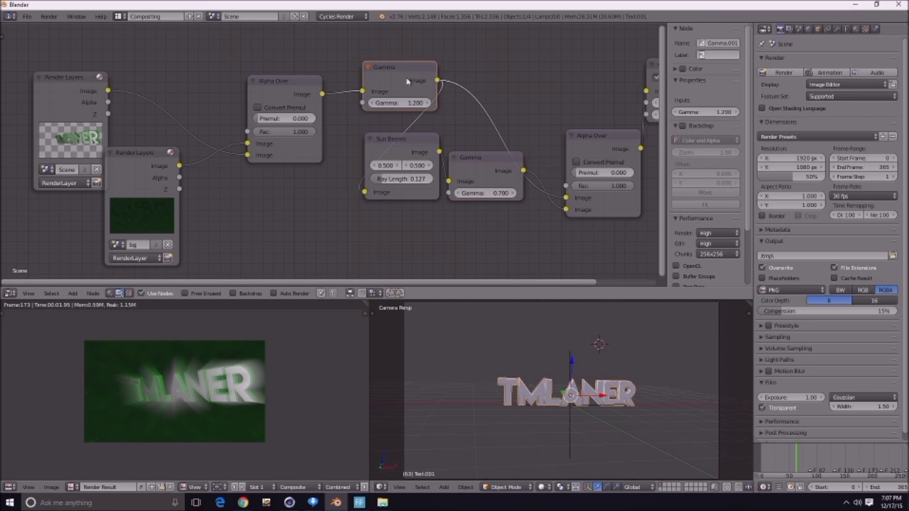
pyautogui.hotkey('shift', 'd')
pyautogui.click(216, 170)
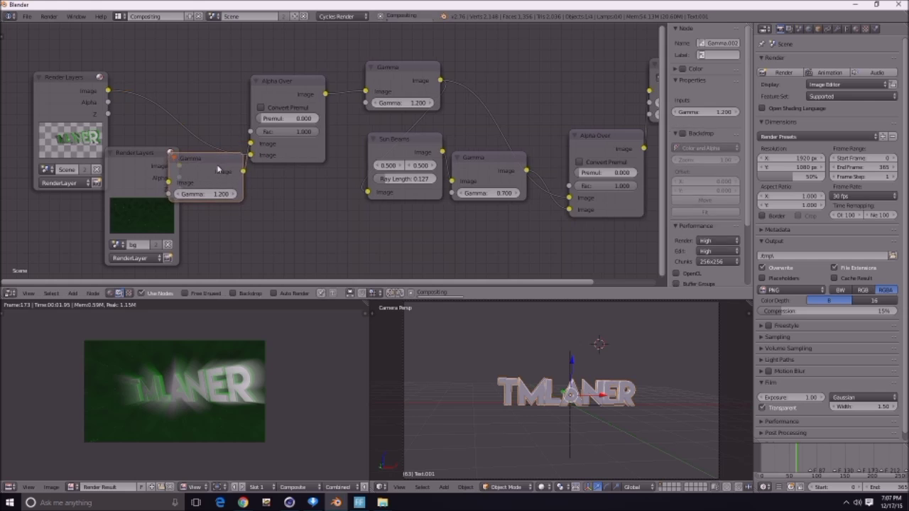
# - Try Sun Beams ray lengths of 0.100 and 0.050 and inspect the glow up close in the render result
pyautogui.click(482, 68)
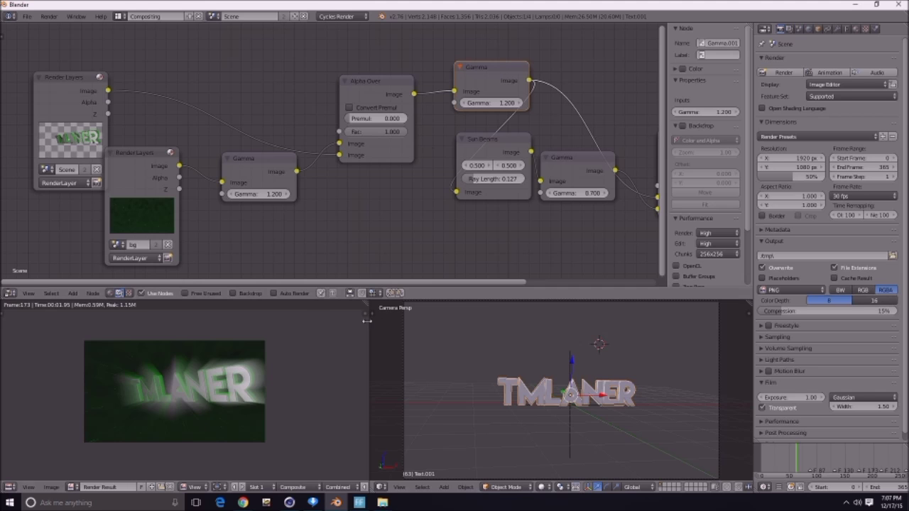
pyautogui.click(478, 178)
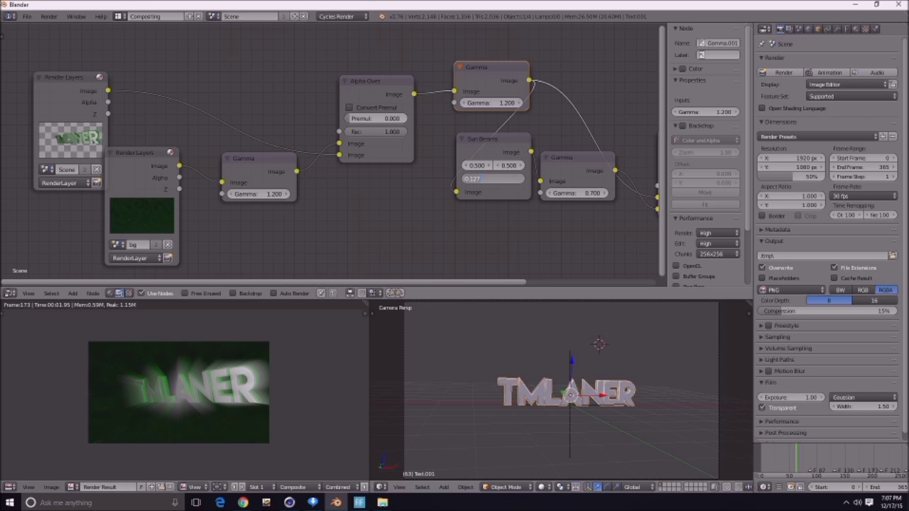
pyautogui.press('Return')
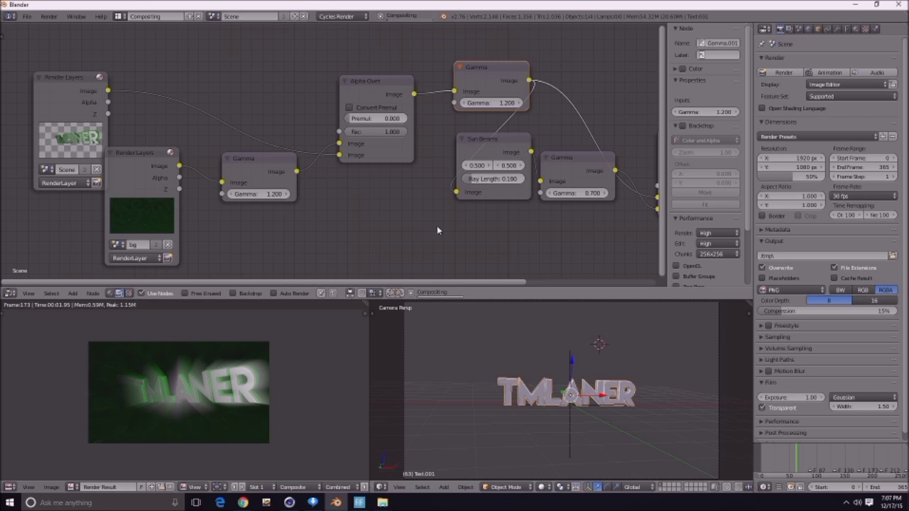
pyautogui.click(514, 181)
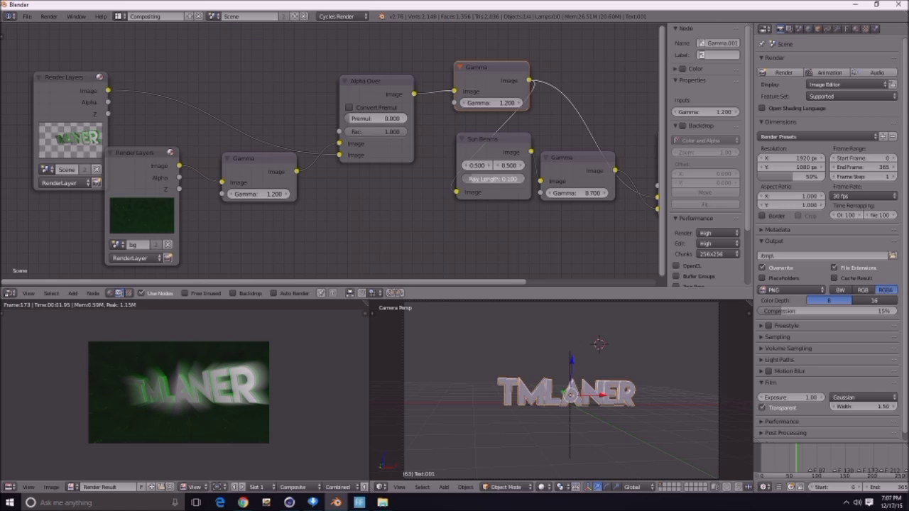
pyautogui.press('Return')
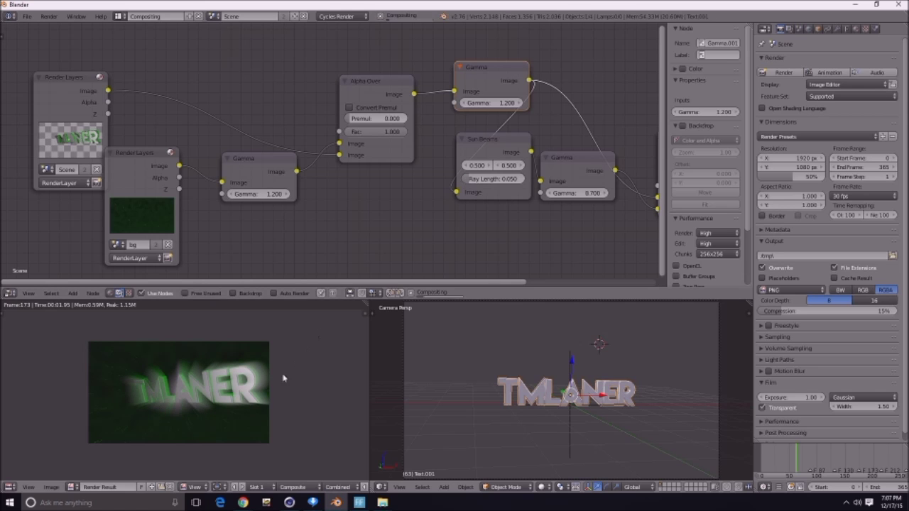
pyautogui.scroll(1, 266, 388)
pyautogui.moveTo(262, 390); pyautogui.dragTo(269, 387, button='middle')
pyautogui.scroll(1, 269, 388)
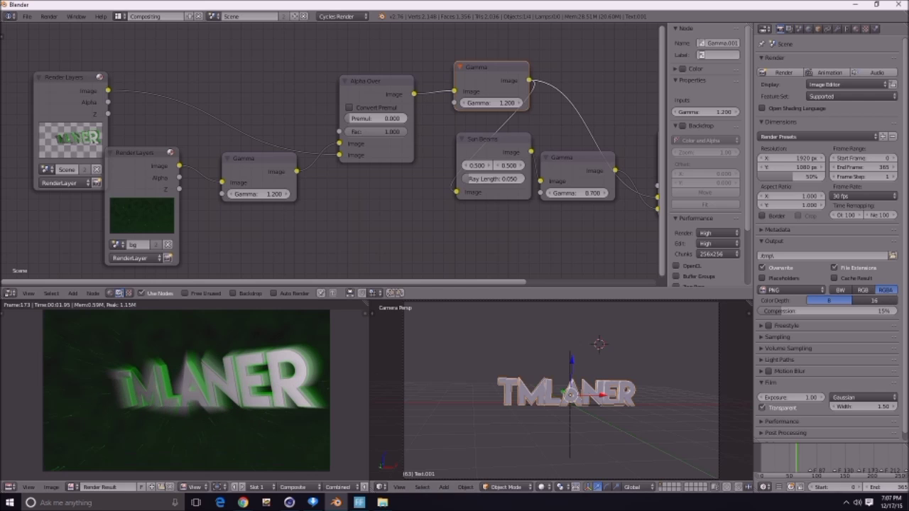
# - Render frame 29, set the Sun Beams ray length to 0.010, and render the frame again
pyautogui.moveTo(770, 465); pyautogui.dragTo(777, 468)
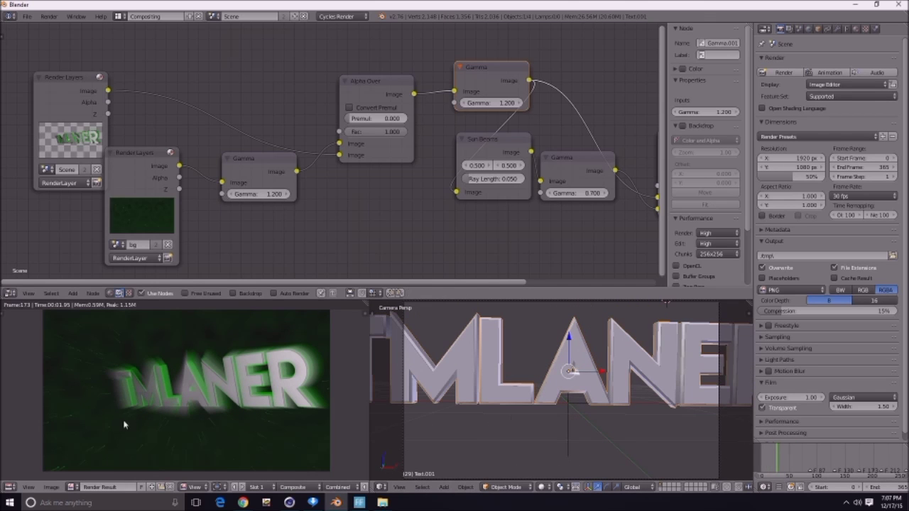
pyautogui.press('F12')
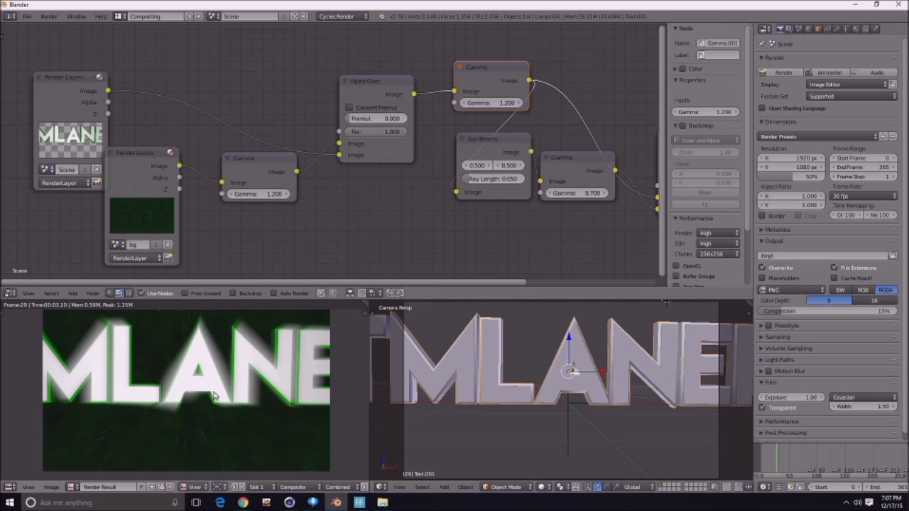
pyautogui.click(493, 179)
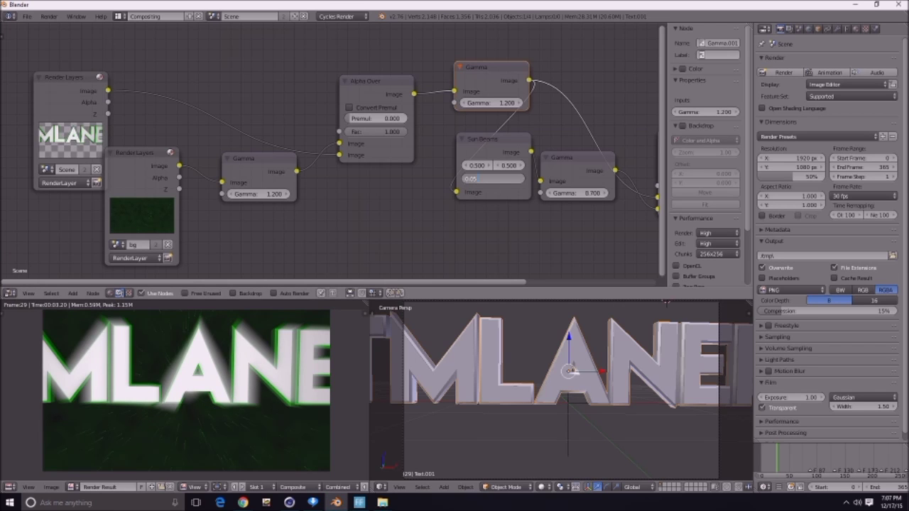
pyautogui.press('Return')
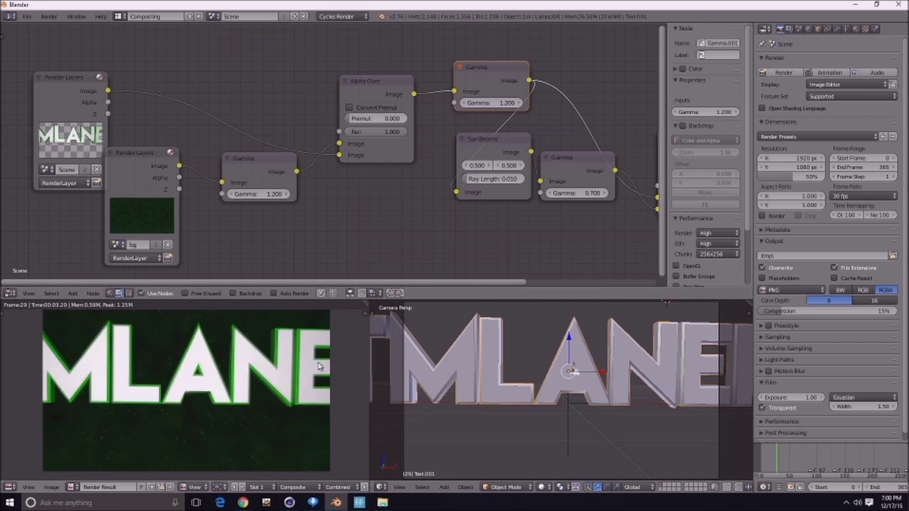
pyautogui.press('F12')
pyautogui.moveTo(295, 373); pyautogui.dragTo(226, 367)
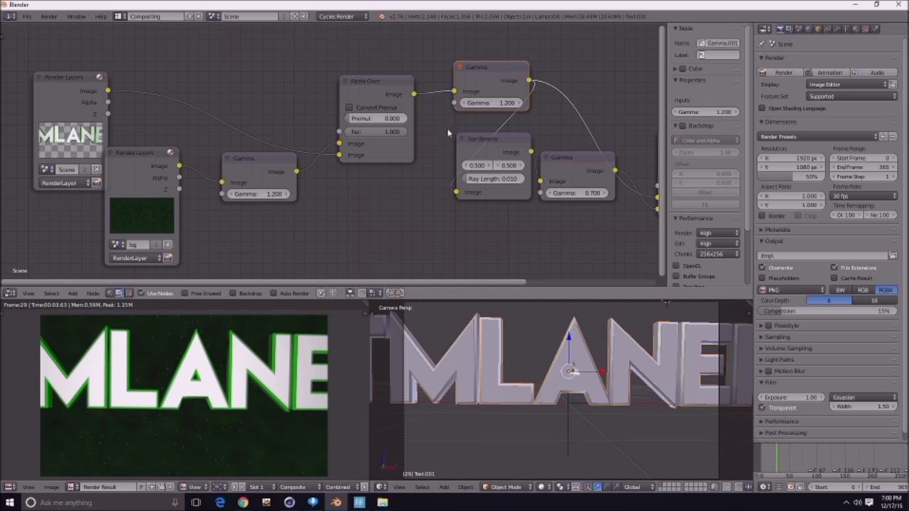
# - Shift the Gamma node before Sun Beams and the first Alpha Over node toward the render layers
pyautogui.moveTo(475, 85); pyautogui.dragTo(424, 125, button='middle')
pyautogui.moveTo(429, 115); pyautogui.dragTo(389, 121)
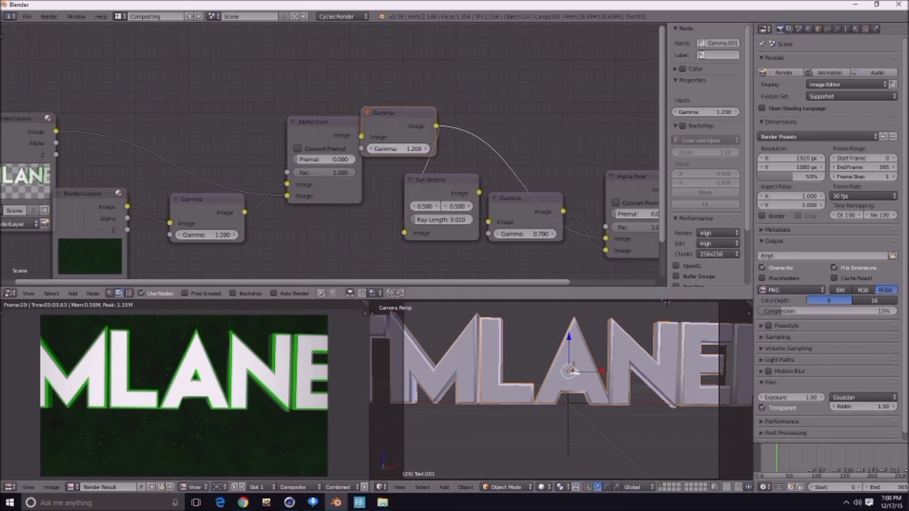
pyautogui.moveTo(434, 174); pyautogui.dragTo(426, 159, button='middle')
pyautogui.scroll(-2, 420, 149)
pyautogui.moveTo(310, 120); pyautogui.dragTo(295, 118)
pyautogui.scroll(-2, 323, 146)
# - Add a Blur node below the first Alpha Over and set it to Fast Gaussian with Relative enabled
pyautogui.hotkey('shift', 'a')
pyautogui.moveTo(333, 180)
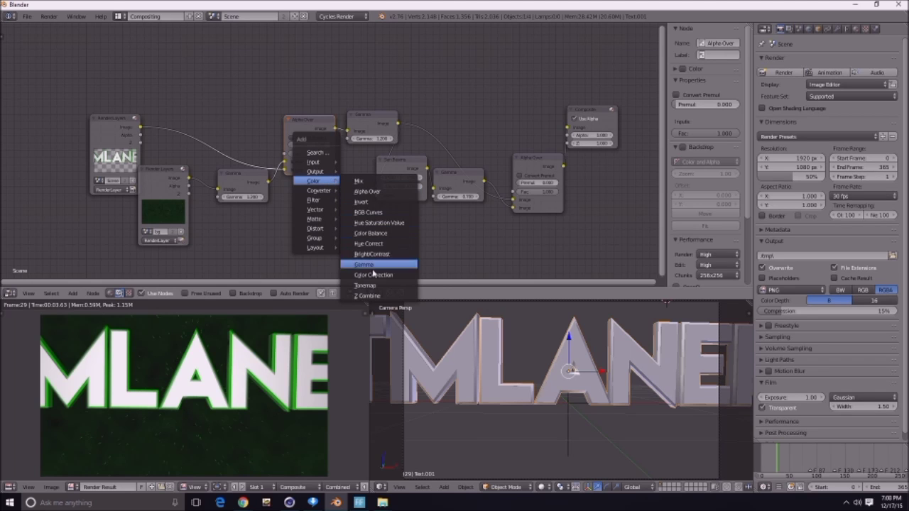
pyautogui.moveTo(314, 200)
pyautogui.click(361, 199)
pyautogui.click(276, 222)
pyautogui.moveTo(277, 222); pyautogui.dragTo(278, 183, button='middle')
pyautogui.click(313, 200)
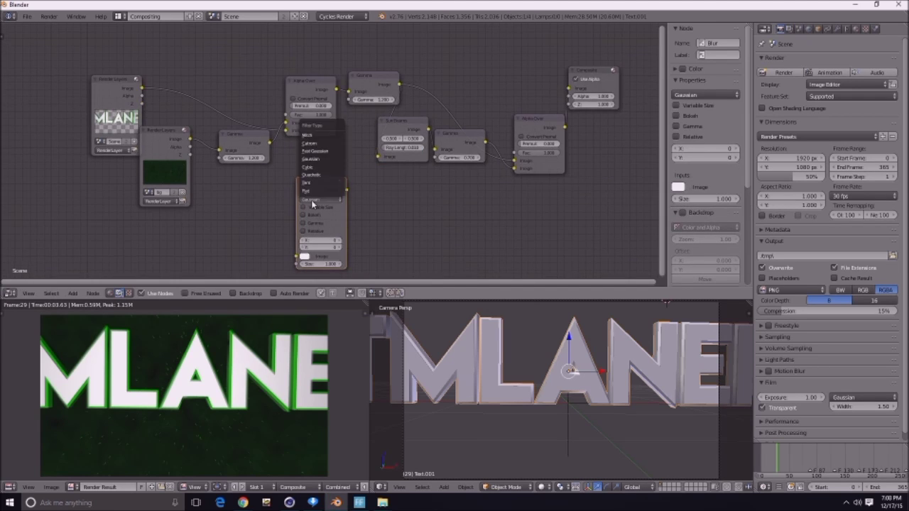
pyautogui.click(321, 152)
pyautogui.moveTo(329, 199); pyautogui.dragTo(313, 152, button='middle')
pyautogui.click(314, 192)
# - Add a Mix node beside Blur, set its blend mode to Add, and feed Blur into its second image input
pyautogui.hotkey('shift', 'a')
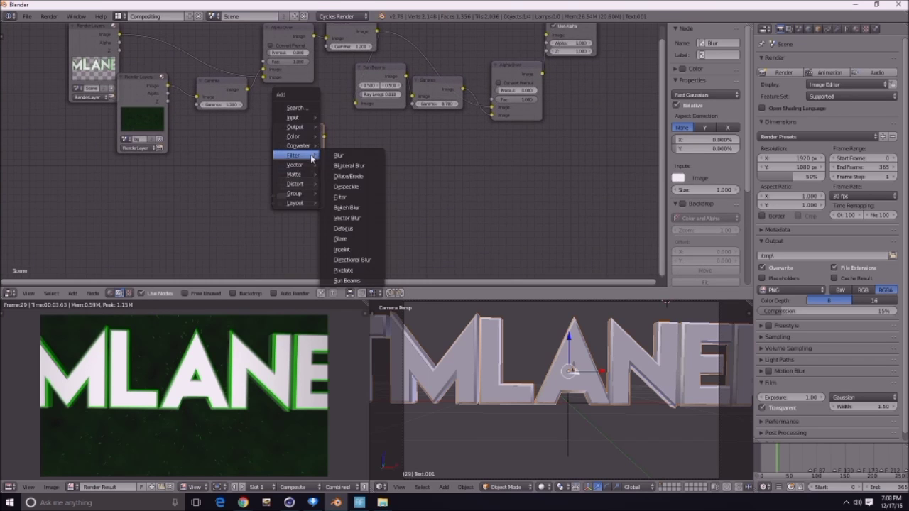
pyautogui.moveTo(311, 137)
pyautogui.click(343, 138)
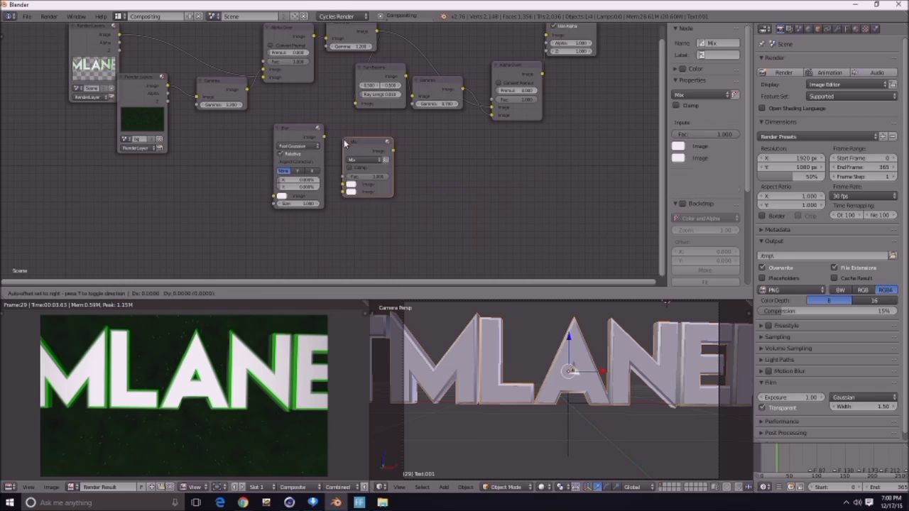
pyautogui.click(377, 170)
pyautogui.click(383, 189)
pyautogui.click(391, 178)
pyautogui.moveTo(324, 137); pyautogui.dragTo(373, 220)
pyautogui.moveTo(395, 181); pyautogui.dragTo(444, 151)
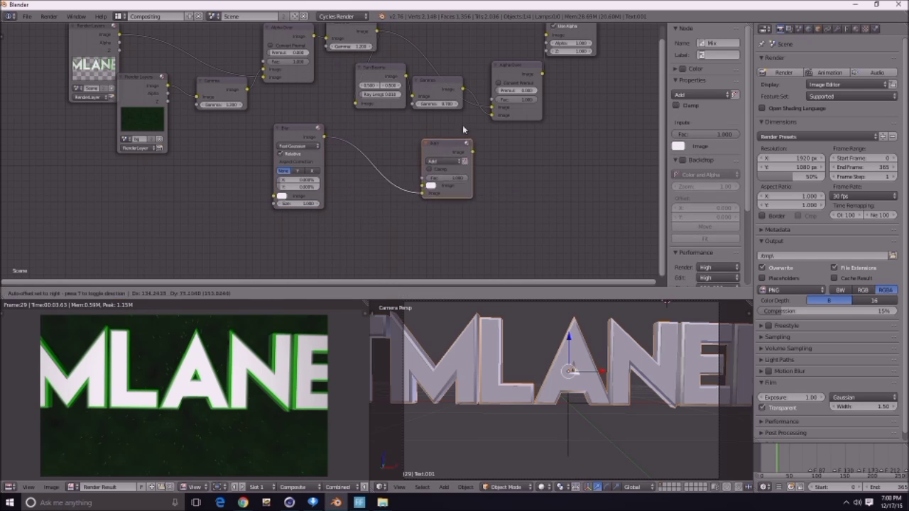
# - Wire the second Alpha Over into Blur and Add's first image, output Add to Composite, and set Add's factor to 0.5
pyautogui.moveTo(543, 74); pyautogui.dragTo(424, 184)
pyautogui.moveTo(542, 75); pyautogui.dragTo(273, 196)
pyautogui.moveTo(475, 150); pyautogui.dragTo(550, 37)
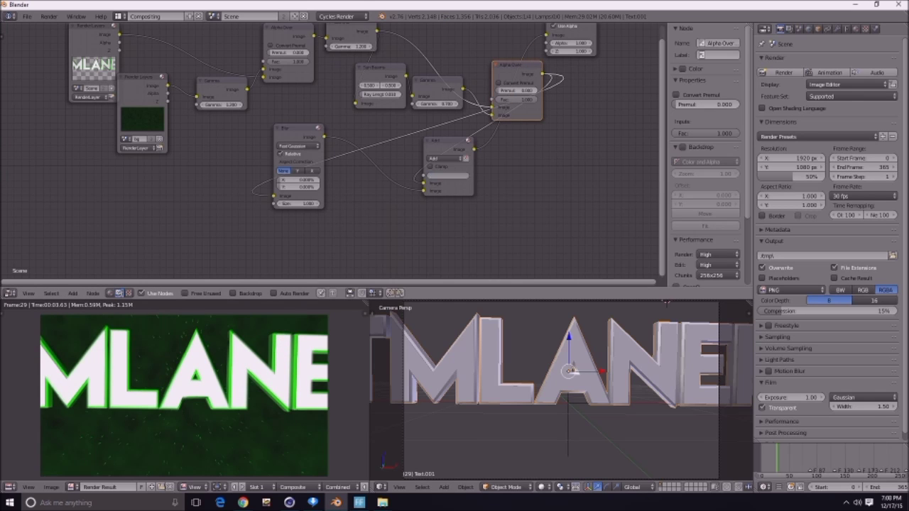
pyautogui.write('.5')
pyautogui.press('Return')
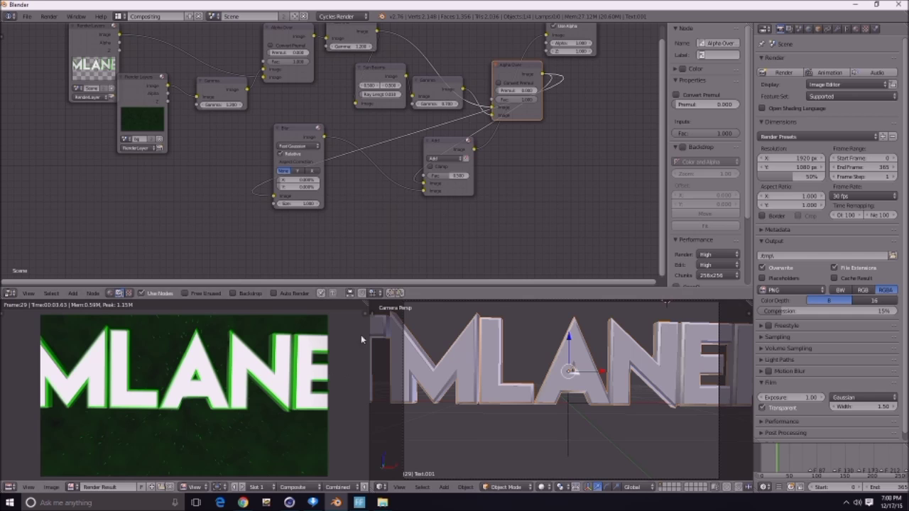
# - Set the Blur node's relative X and Y amounts to 1% and check the render result
pyautogui.write('1')
pyautogui.press('Return')
pyautogui.doubleClick(300, 188)
pyautogui.write('1')
pyautogui.press('Return')
pyautogui.scroll(-2, 199, 378)
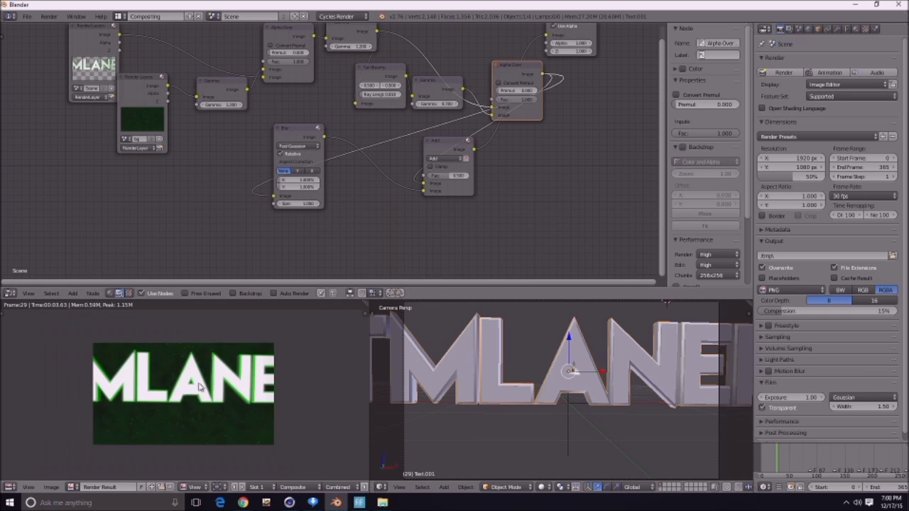
# - Set the Blur node's relative X and Y amounts to 2% and check the softened glow
pyautogui.write('2')
pyautogui.press('Return')
pyautogui.doubleClick(299, 187)
pyautogui.write('2')
pyautogui.press('Return')
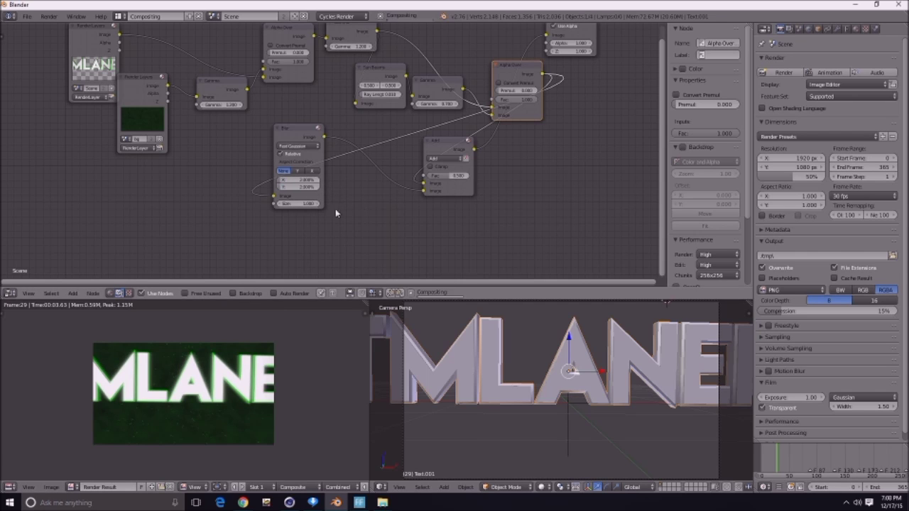
pyautogui.moveTo(258, 387); pyautogui.dragTo(253, 390, button='middle')
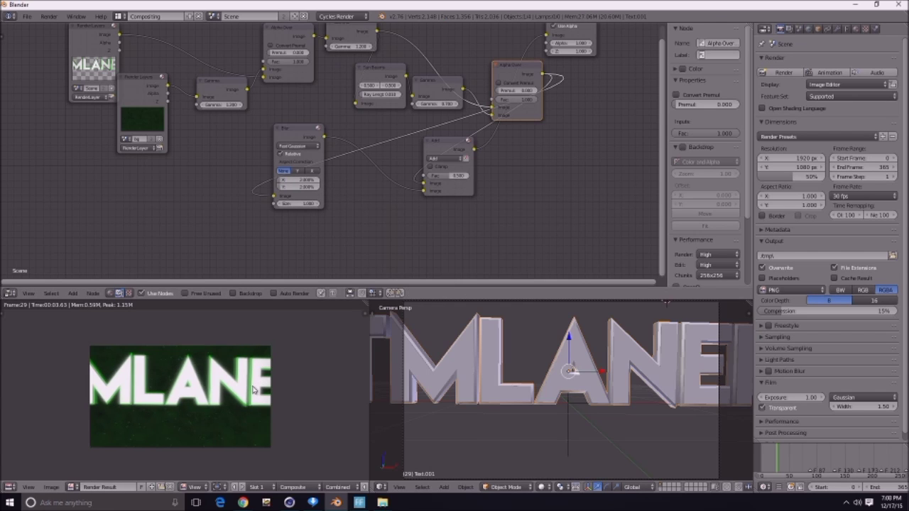
# - Insert a Color Balance node between the text scene's render layer and the first Alpha Over
pyautogui.moveTo(315, 118); pyautogui.dragTo(339, 135, button='middle')
pyautogui.moveTo(172, 98); pyautogui.dragTo(165, 112)
pyautogui.hotkey('shift', 'a')
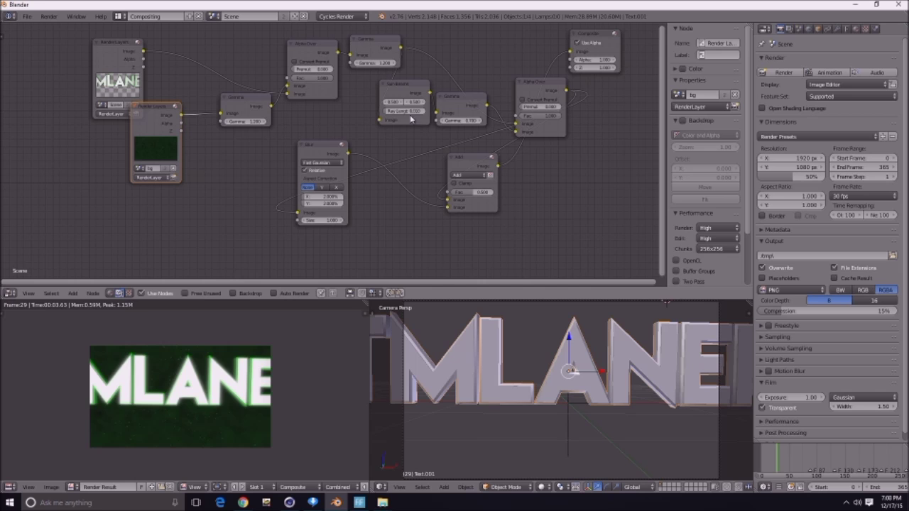
pyautogui.hotkey('shift', 'a')
pyautogui.moveTo(237, 144)
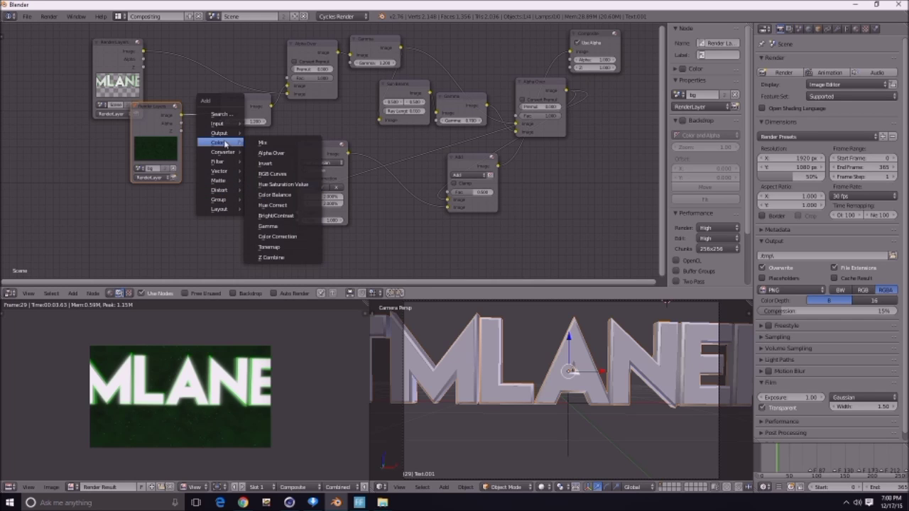
pyautogui.click(290, 196)
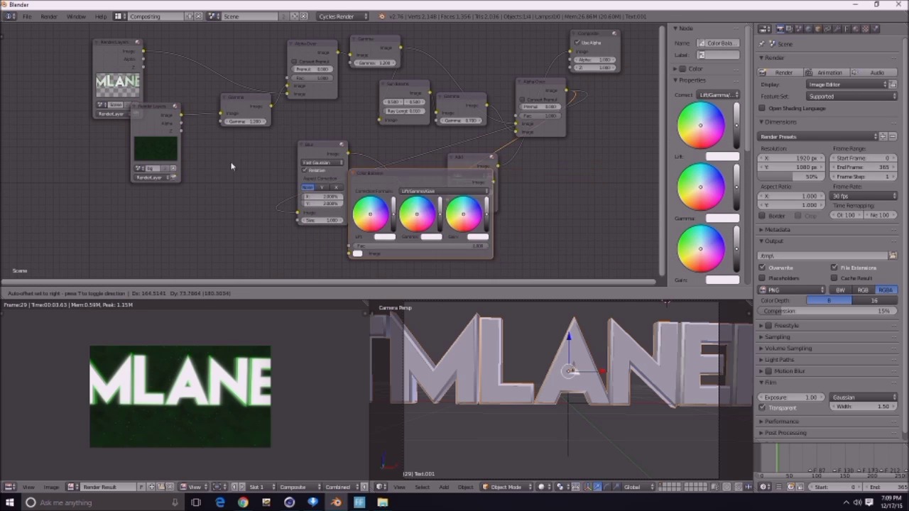
pyautogui.click(140, 30)
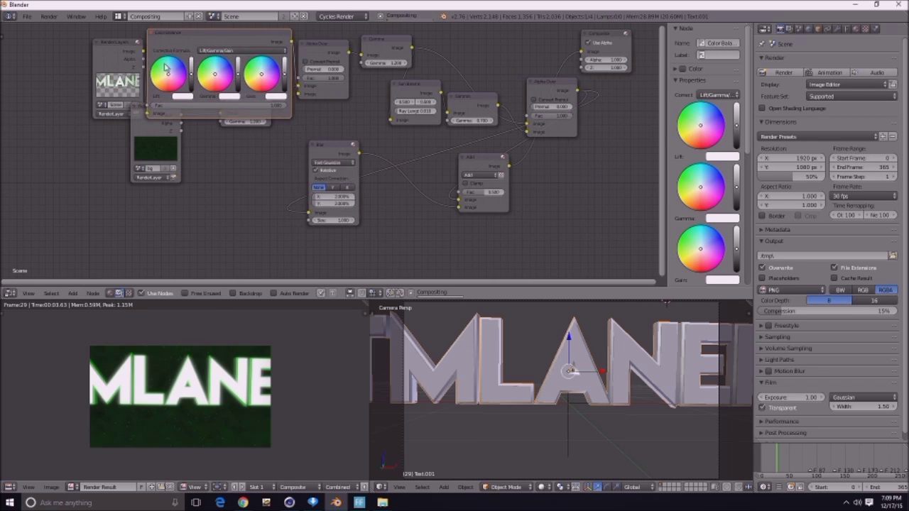
# - Connect the Color Balance output directly to the Composite node to preview the text alone
pyautogui.moveTo(259, 156); pyautogui.dragTo(253, 181, button='middle')
pyautogui.moveTo(313, 68); pyautogui.dragTo(625, 80)
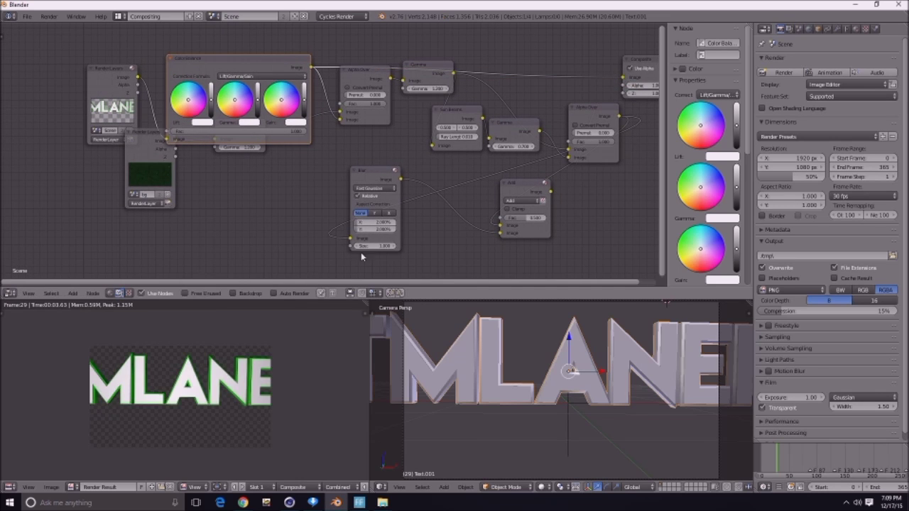
pyautogui.moveTo(242, 360); pyautogui.dragTo(241, 367, button='middle')
pyautogui.scroll(3, 187, 207)
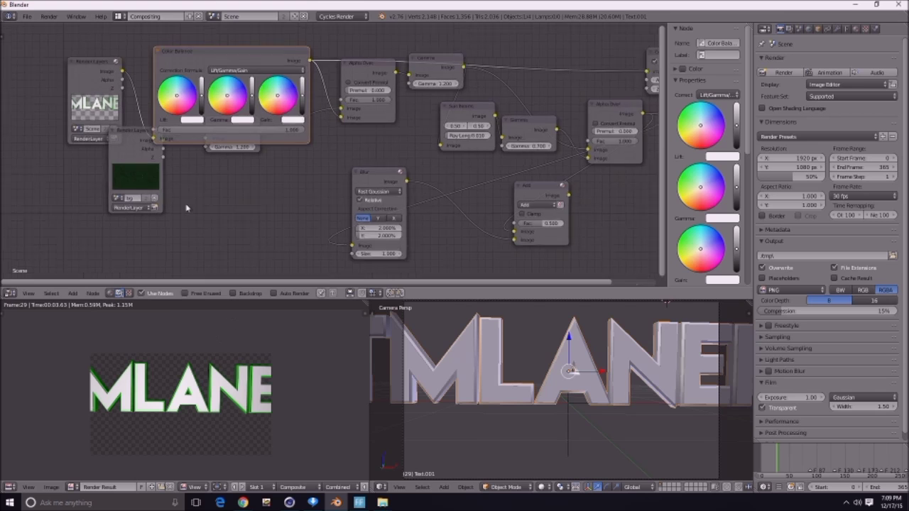
# - Tint the Color Balance lift light green and its gamma vivid green, and darken its gain slightly
pyautogui.moveTo(108, 241); pyautogui.dragTo(309, 78, button='middle')
pyautogui.click(263, 149)
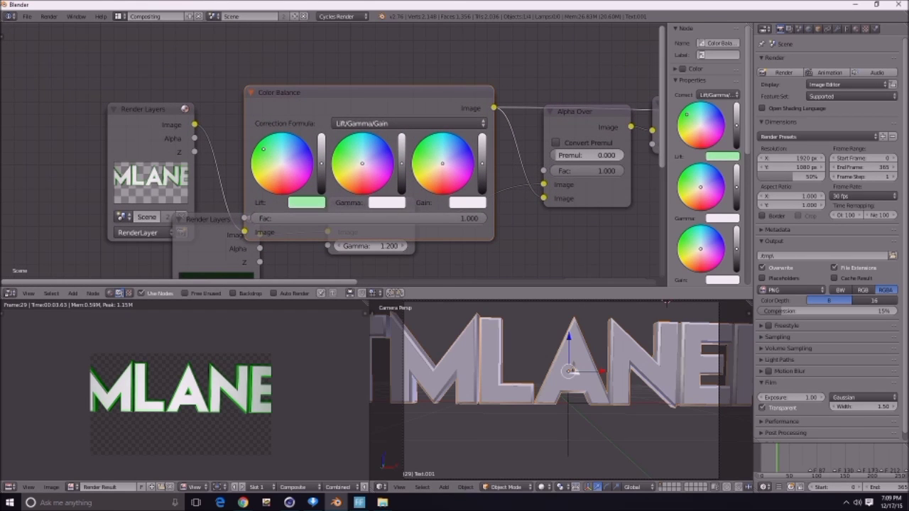
pyautogui.click(343, 138)
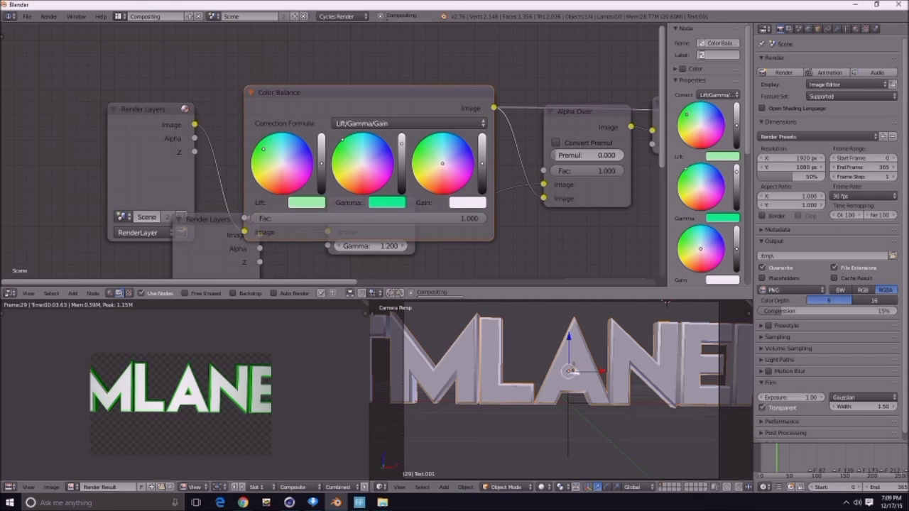
pyautogui.click(362, 161)
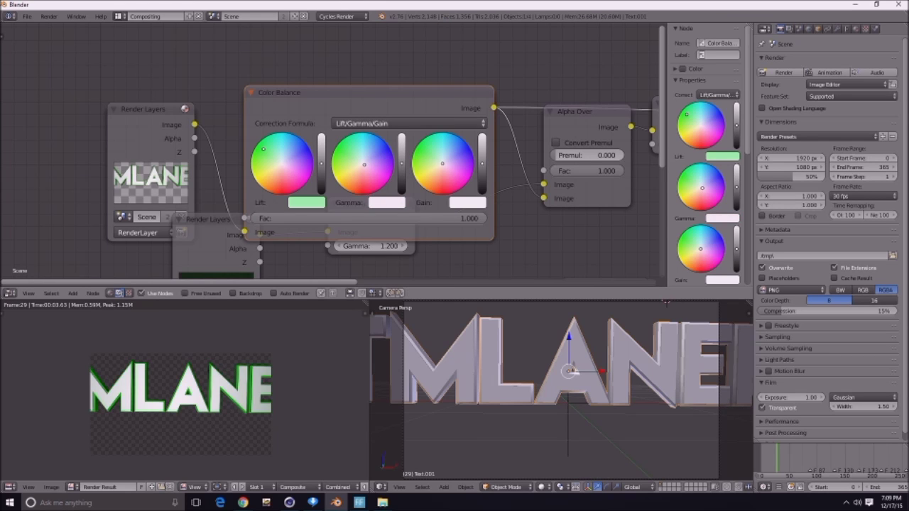
pyautogui.moveTo(365, 167); pyautogui.dragTo(351, 160)
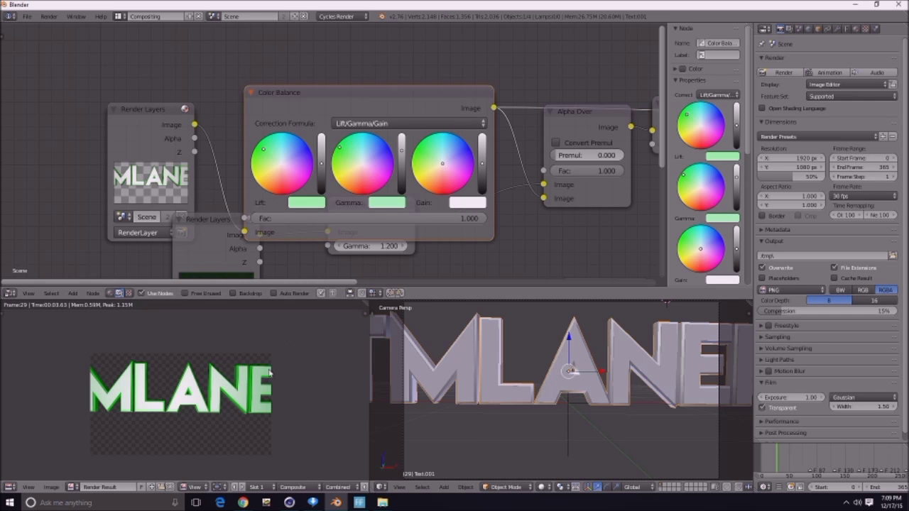
pyautogui.moveTo(340, 148); pyautogui.dragTo(340, 143)
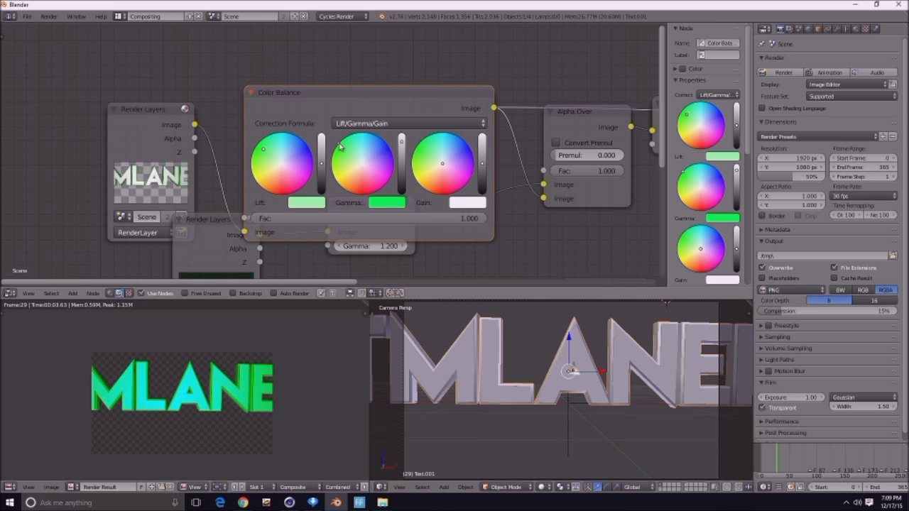
pyautogui.moveTo(264, 149); pyautogui.dragTo(259, 149)
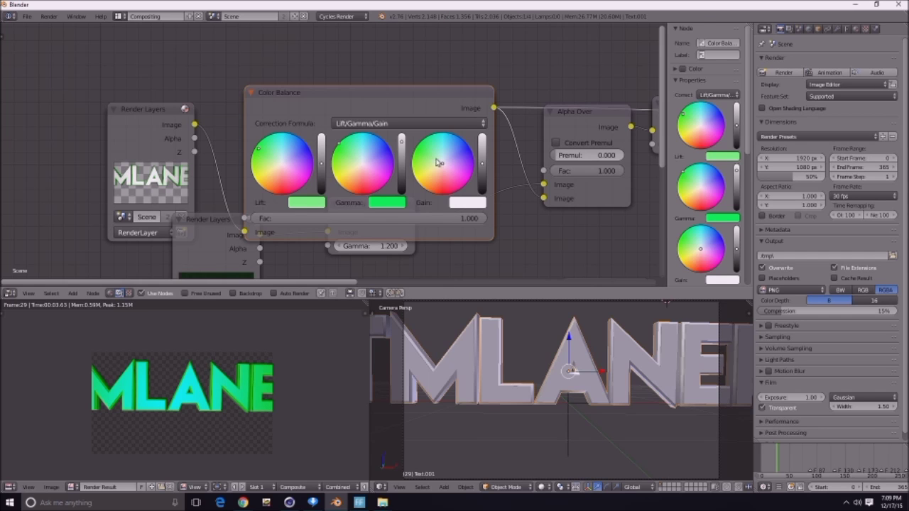
pyautogui.moveTo(483, 168); pyautogui.dragTo(482, 170)
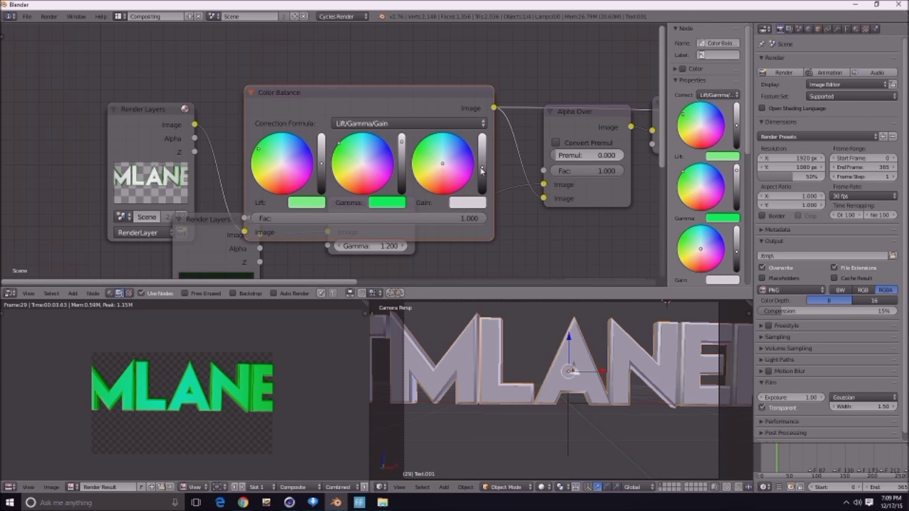
# - Soften the Color Balance lift and gamma tints to pale green
pyautogui.click(262, 154)
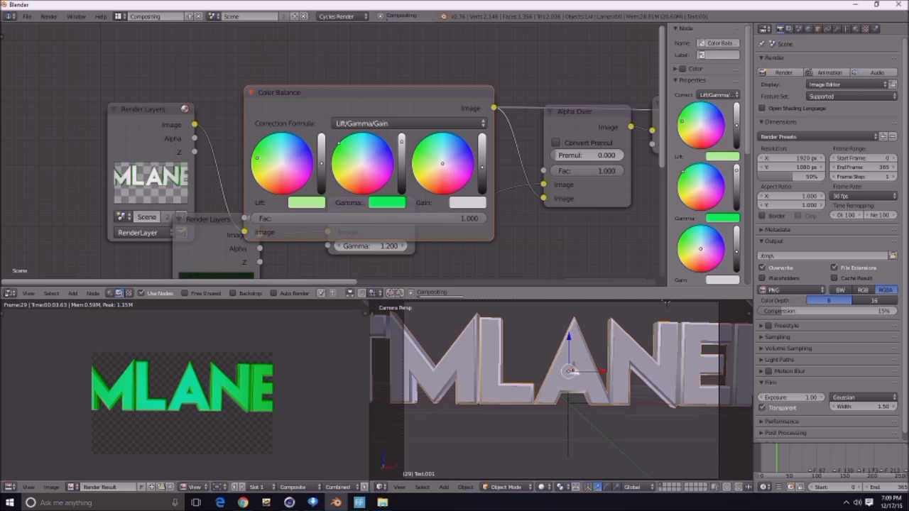
pyautogui.click(342, 151)
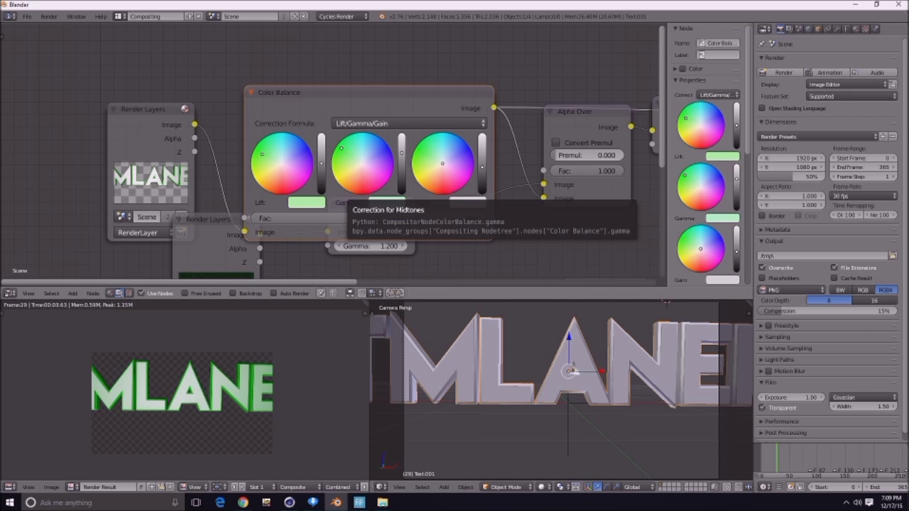
pyautogui.moveTo(342, 148); pyautogui.dragTo(360, 158)
# - Delete the Color Balance node and connect the text render layer's image straight to the second image input of the first Alpha Over
pyautogui.press('x')
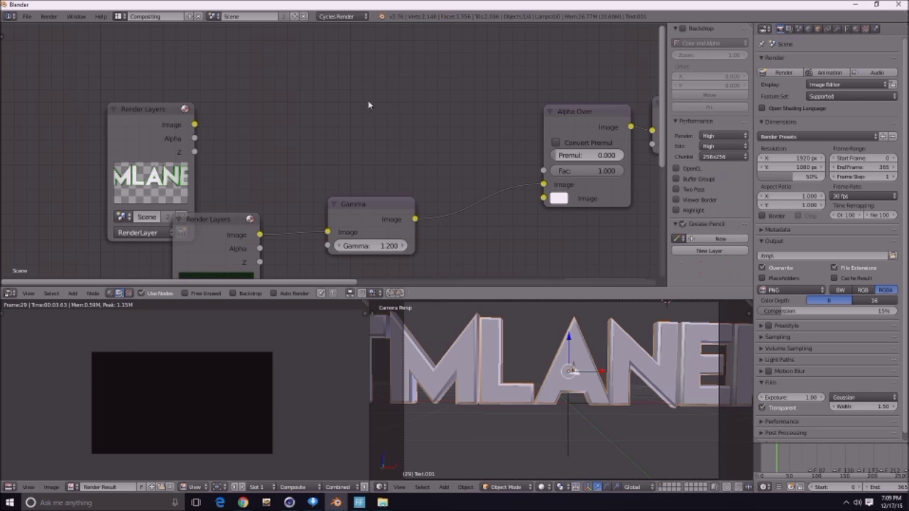
pyautogui.moveTo(195, 125); pyautogui.dragTo(545, 198)
pyautogui.moveTo(239, 433)
pyautogui.mouseDown(button='middle')
pyautogui.moveTo(242, 418)
pyautogui.moveTo(232, 426)
pyautogui.mouseUp(button='middle')
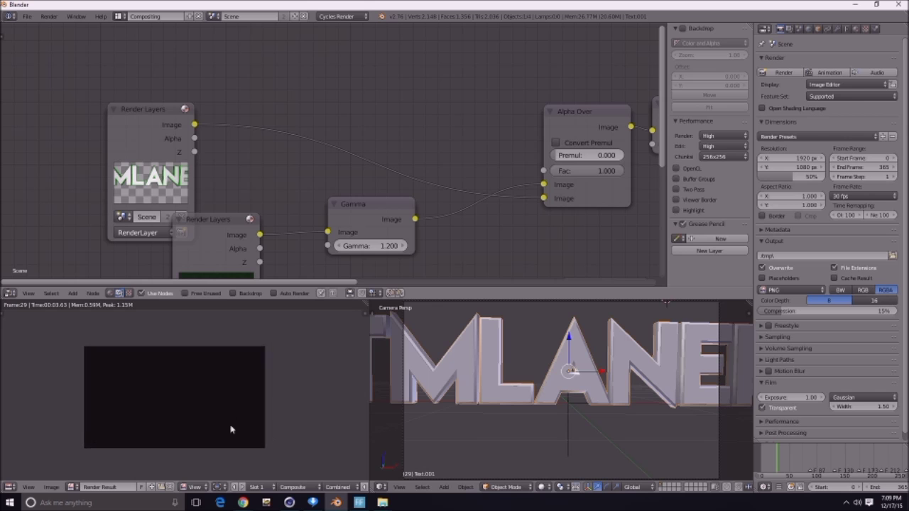
# - Connect the Add node's output to the Composite node's image input to restore the full composite
pyautogui.scroll(-3, 232, 426)
pyautogui.scroll(-2, 370, 163)
pyautogui.moveTo(369, 163); pyautogui.dragTo(290, 168, button='middle')
pyautogui.scroll(-4, 565, 209)
pyautogui.moveTo(565, 208); pyautogui.dragTo(466, 191, button='middle')
pyautogui.moveTo(552, 176); pyautogui.dragTo(477, 175, button='middle')
pyautogui.moveTo(467, 241); pyautogui.dragTo(486, 226)
pyautogui.moveTo(537, 123); pyautogui.dragTo(544, 121)
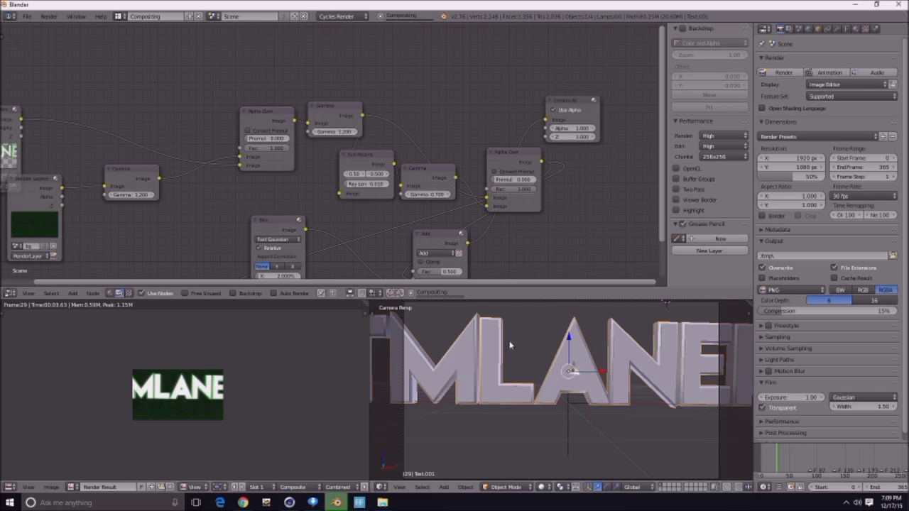
# - Examine the full text in the 3D view outside the camera, and the composited frame's glow at several zoom levels
pyautogui.moveTo(510, 343); pyautogui.dragTo(493, 331, button='middle')
pyautogui.scroll(-8, 490, 338)
pyautogui.moveTo(476, 377); pyautogui.dragTo(486, 400, button='middle')
pyautogui.scroll(4, 496, 417)
pyautogui.scroll(-5, 331, 395)
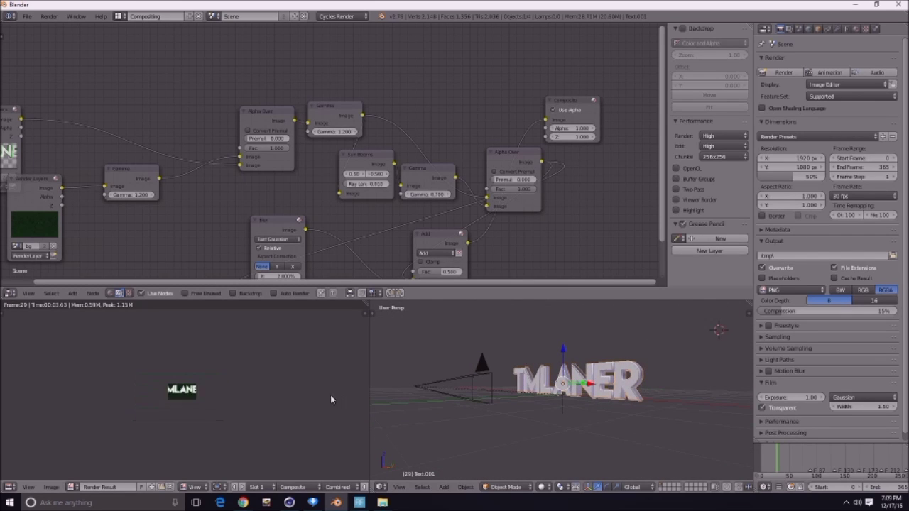
pyautogui.scroll(9, 332, 401)
pyautogui.scroll(-2, 293, 397)
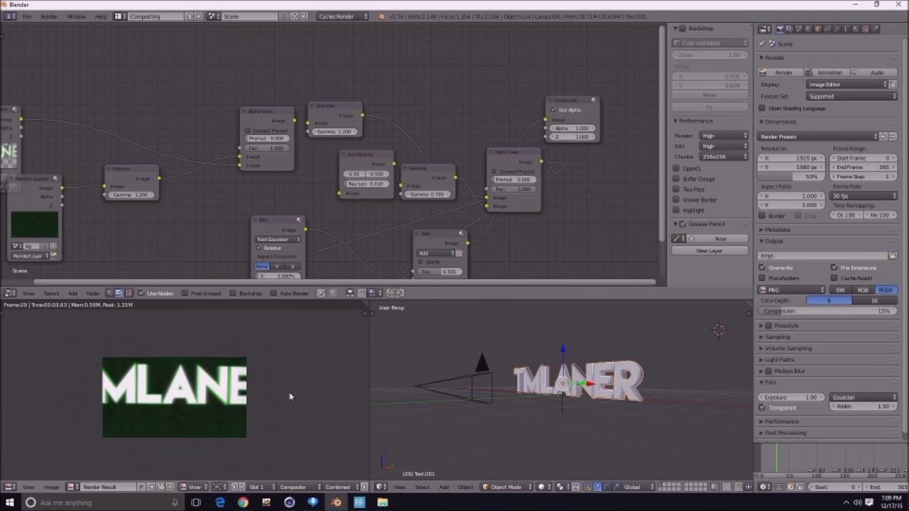
# - Set the render output format to Xvid and its audio codec to MP3
pyautogui.click(776, 293)
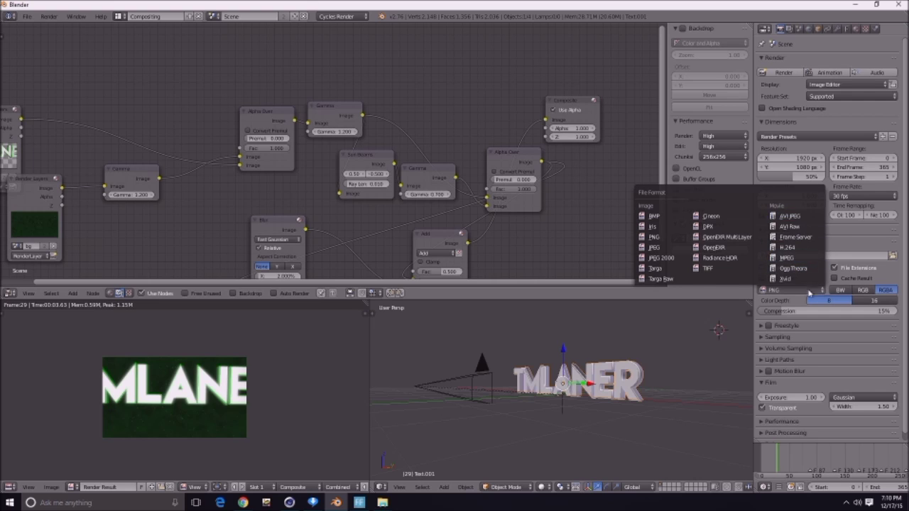
pyautogui.click(810, 279)
pyautogui.click(800, 307)
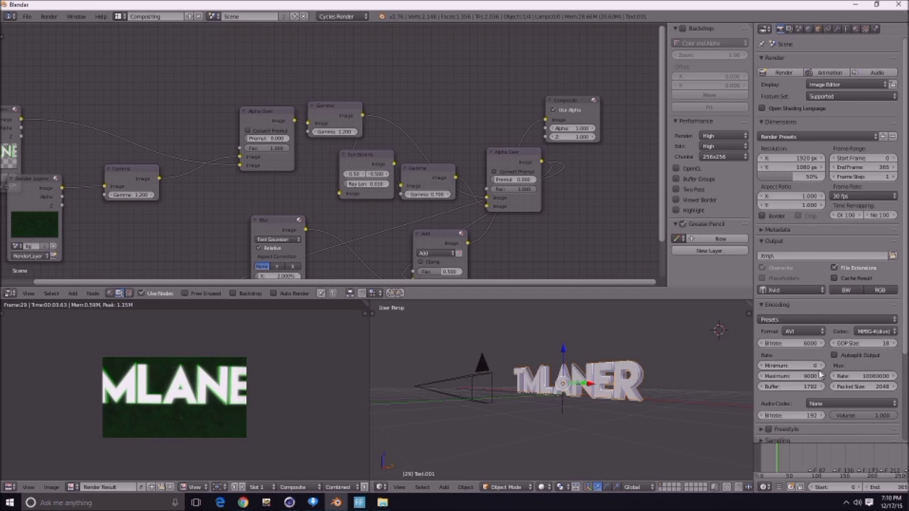
pyautogui.click(834, 403)
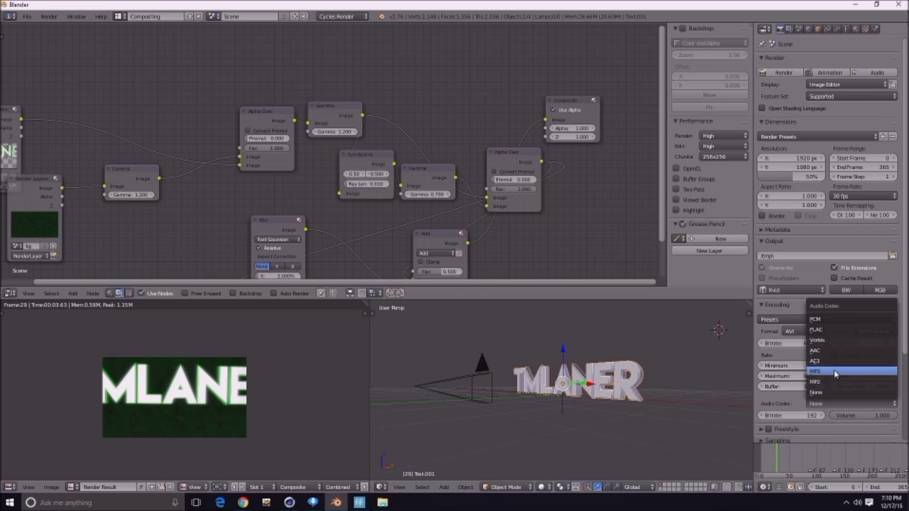
pyautogui.click(836, 373)
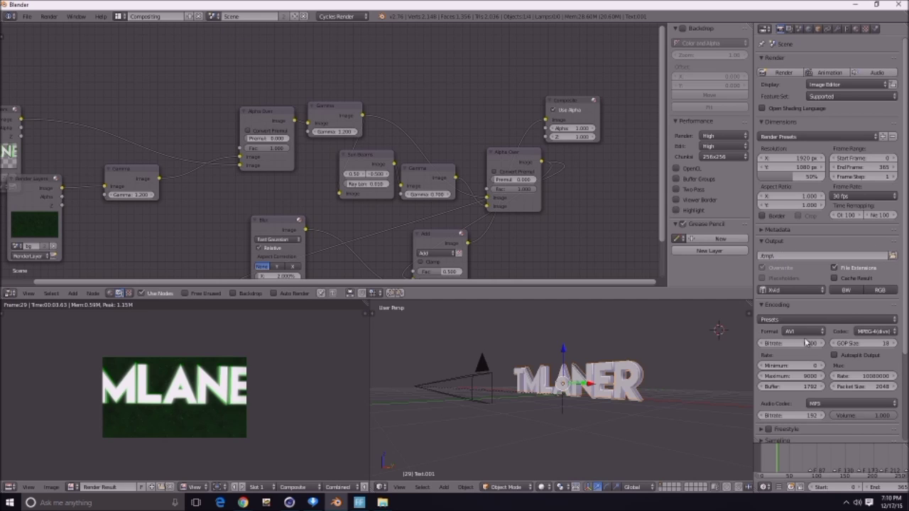
# - Set the output path to the Preview folder inside TML on the Desktop, with the file name render
pyautogui.click(894, 255)
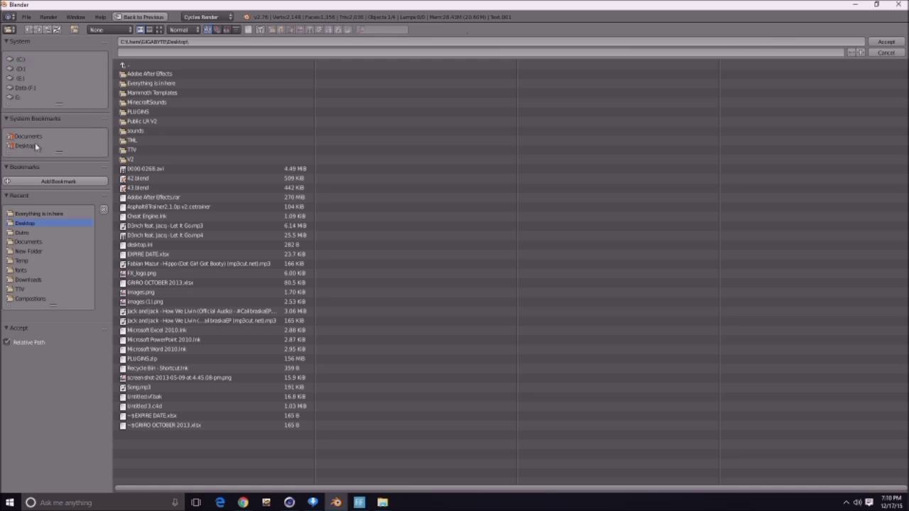
pyautogui.click(145, 141)
pyautogui.click(145, 92)
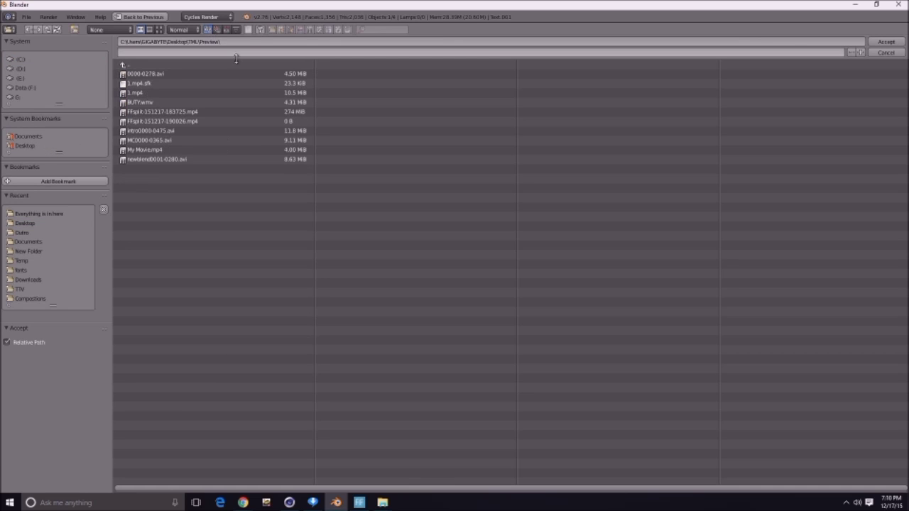
pyautogui.click(153, 52)
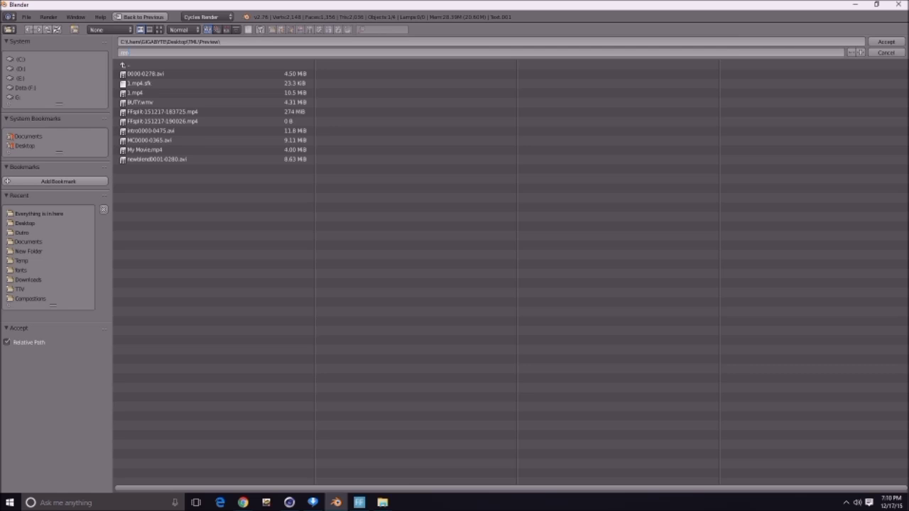
pyautogui.click(903, 41)
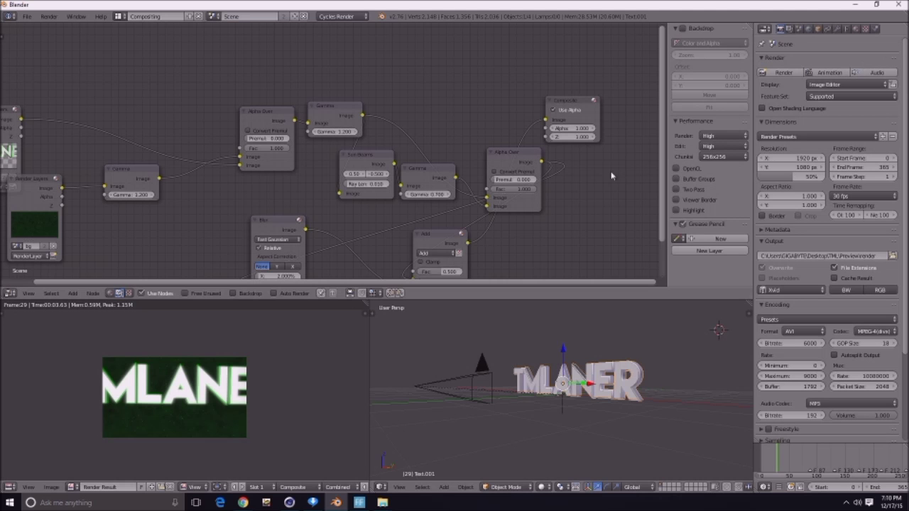
# - Start rendering the animation over frames 0 to 365
pyautogui.scroll(2, 329, 357)
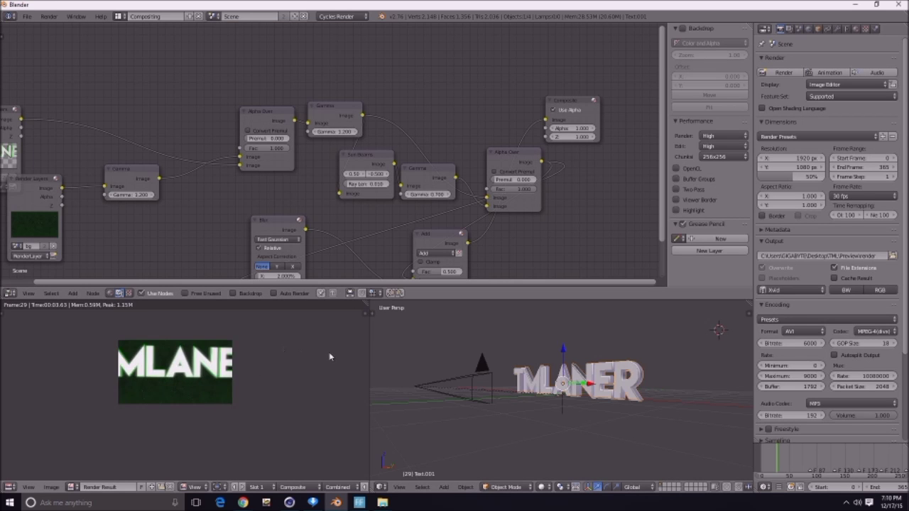
pyautogui.scroll(-4, 883, 412)
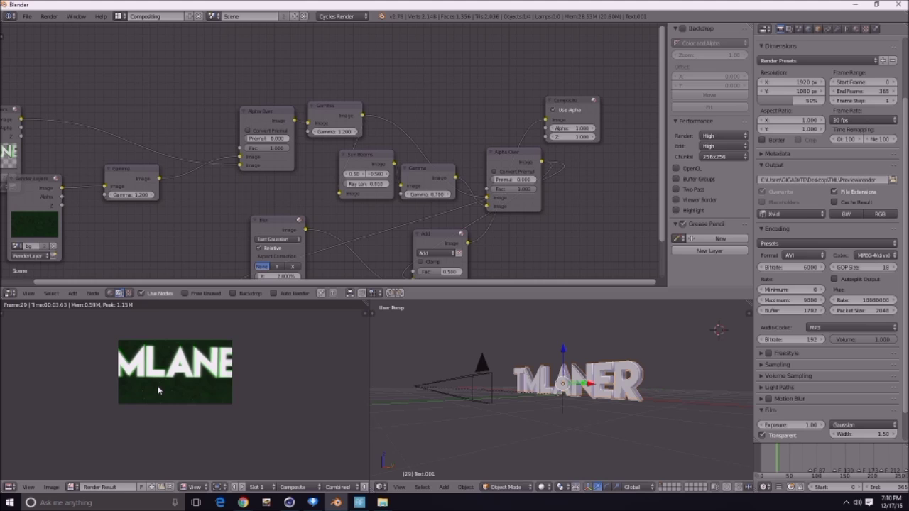
pyautogui.press('F12')
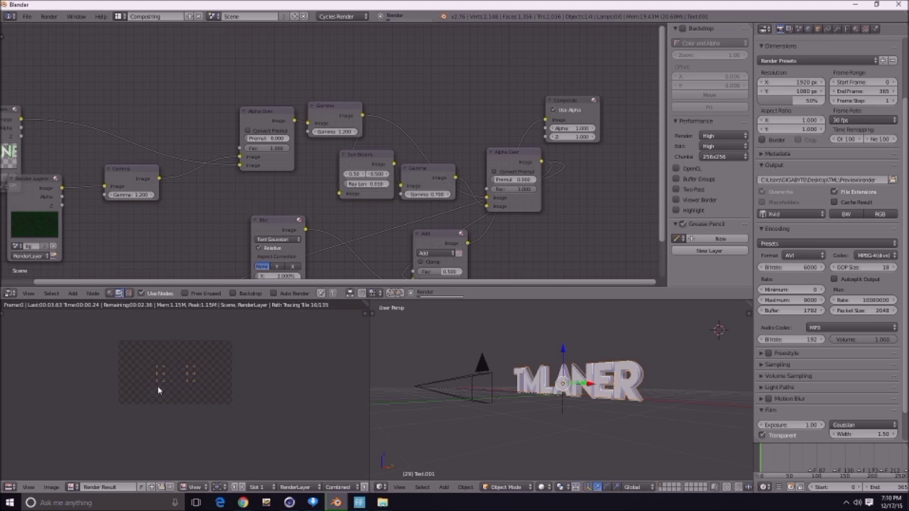